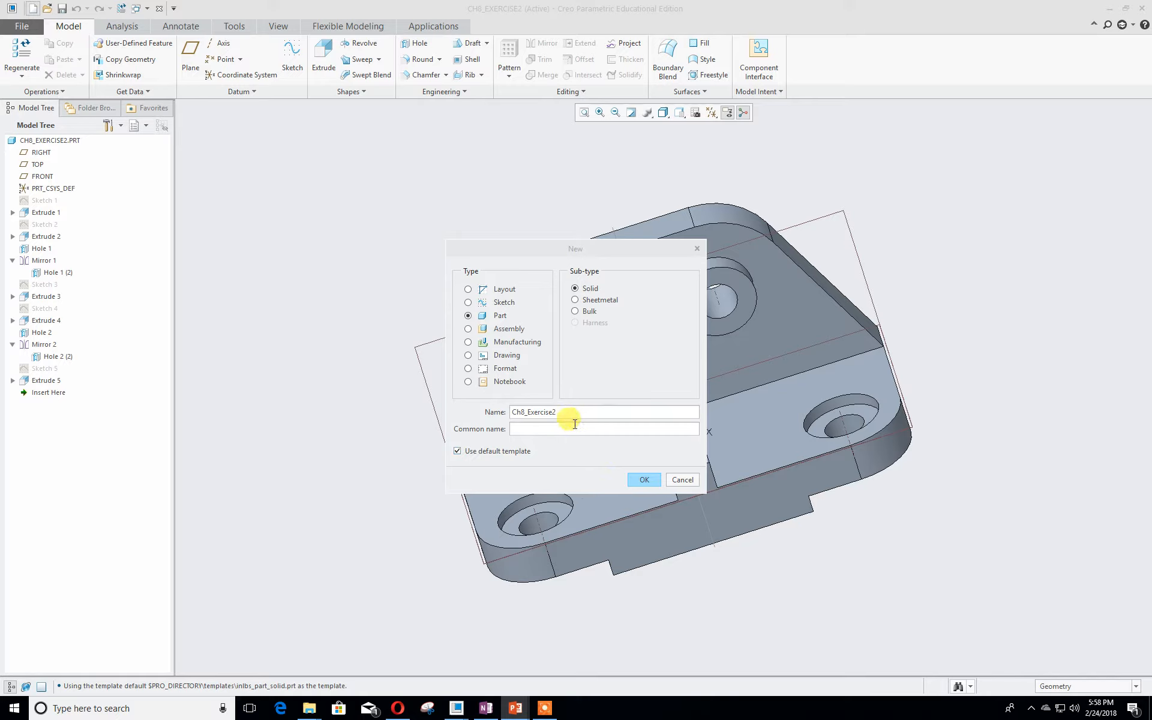
- Create a new solid part named Ch8_Exercise_2 using the default template
click(636, 480)
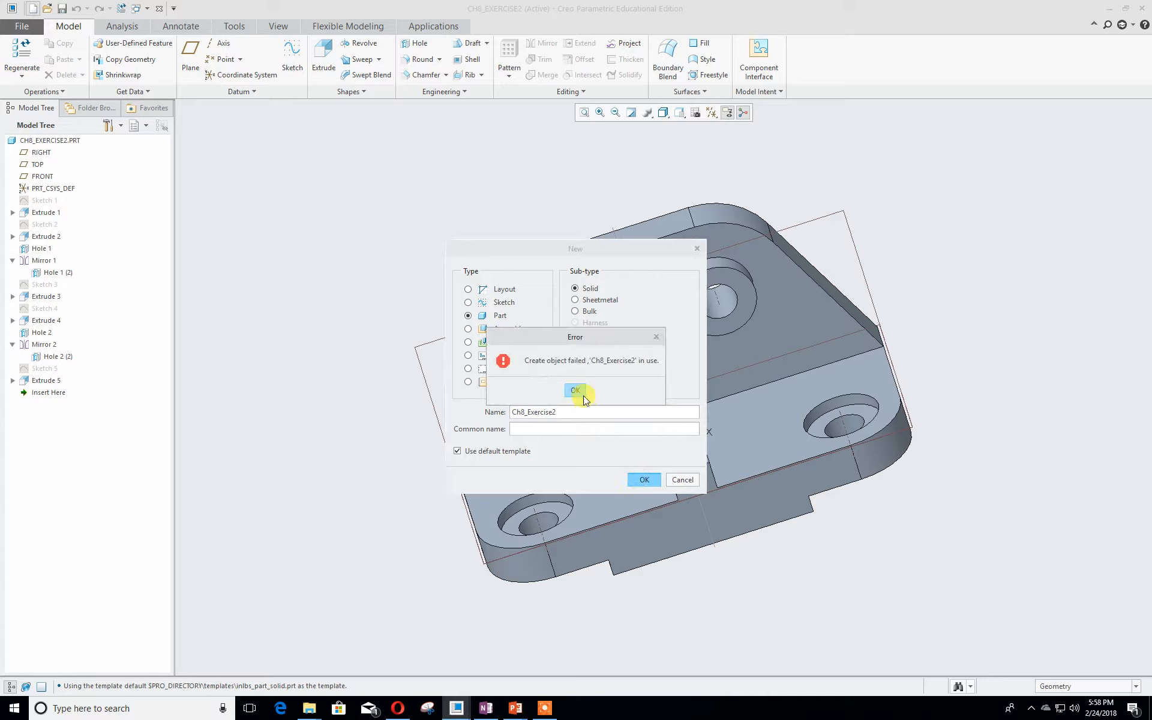
click(577, 391)
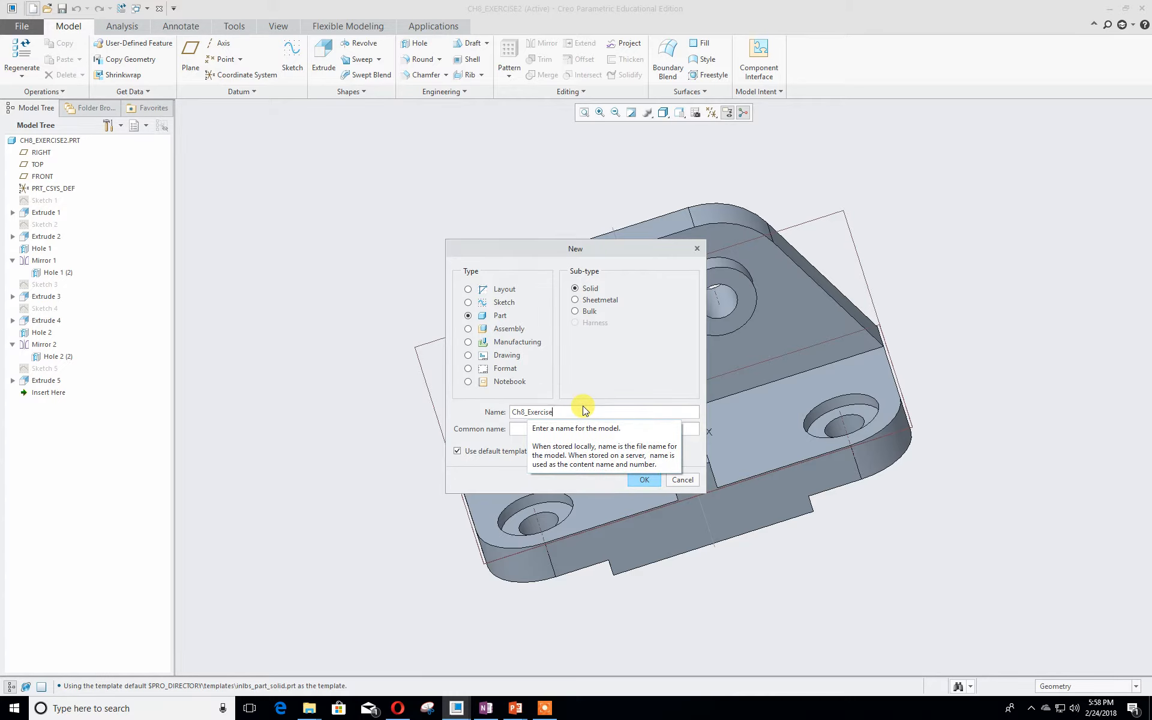
text(_2)
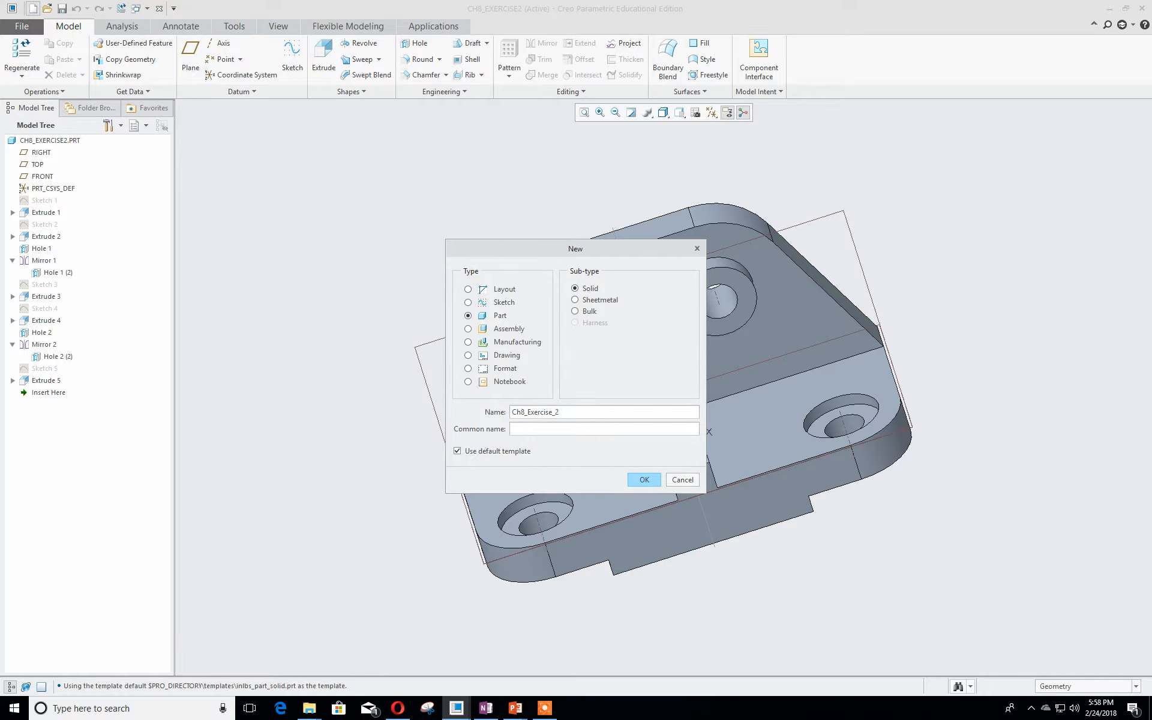
key(Return)
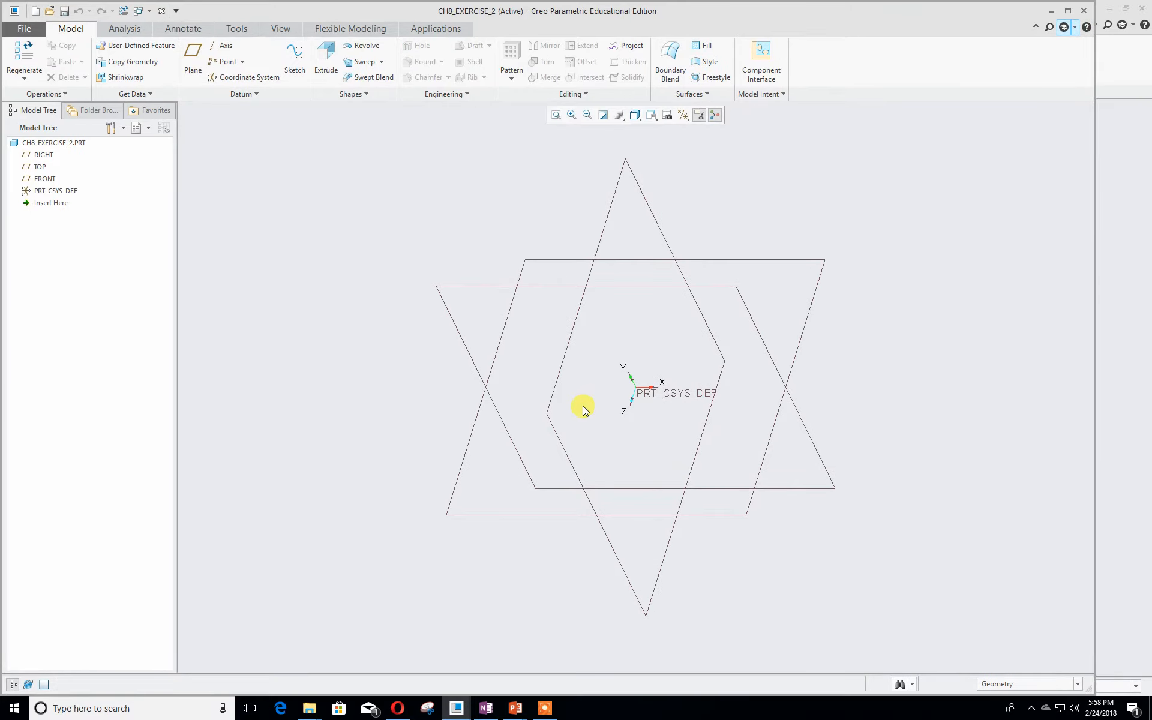
- Start a sketch on the TOP datum plane with the RIGHT plane as right-facing reference, viewed flat to the sketch plane
drag(0, 70, 570, 76)
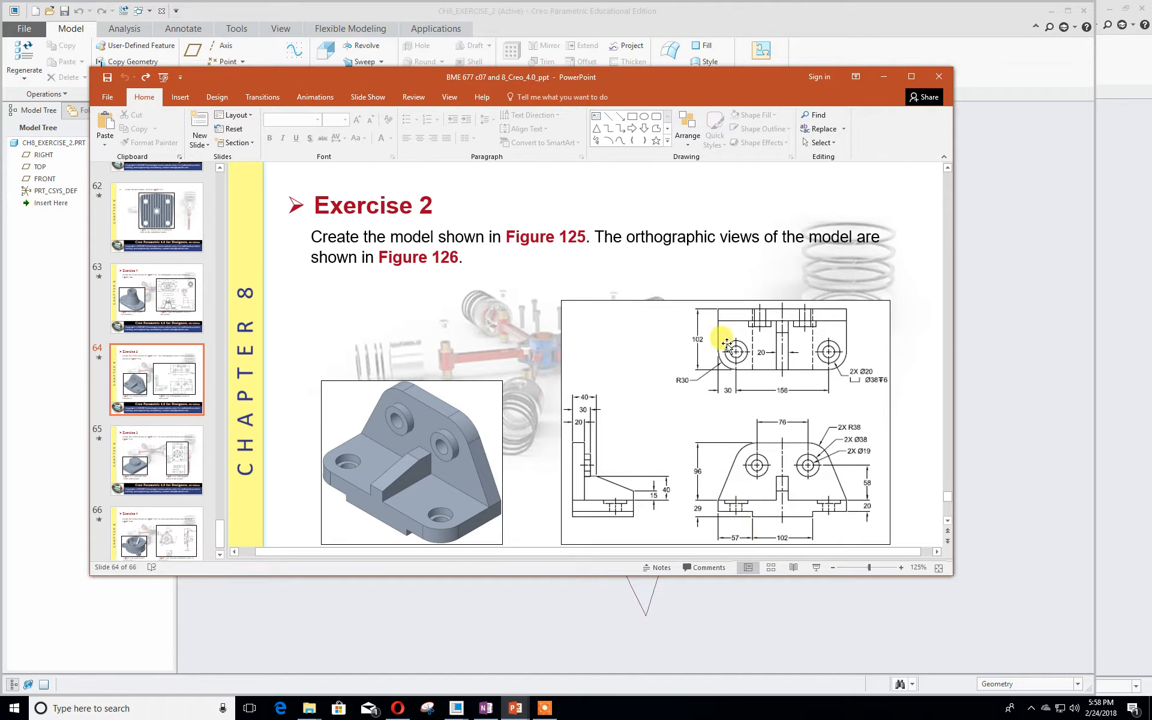
drag(542, 80, 0, 66)
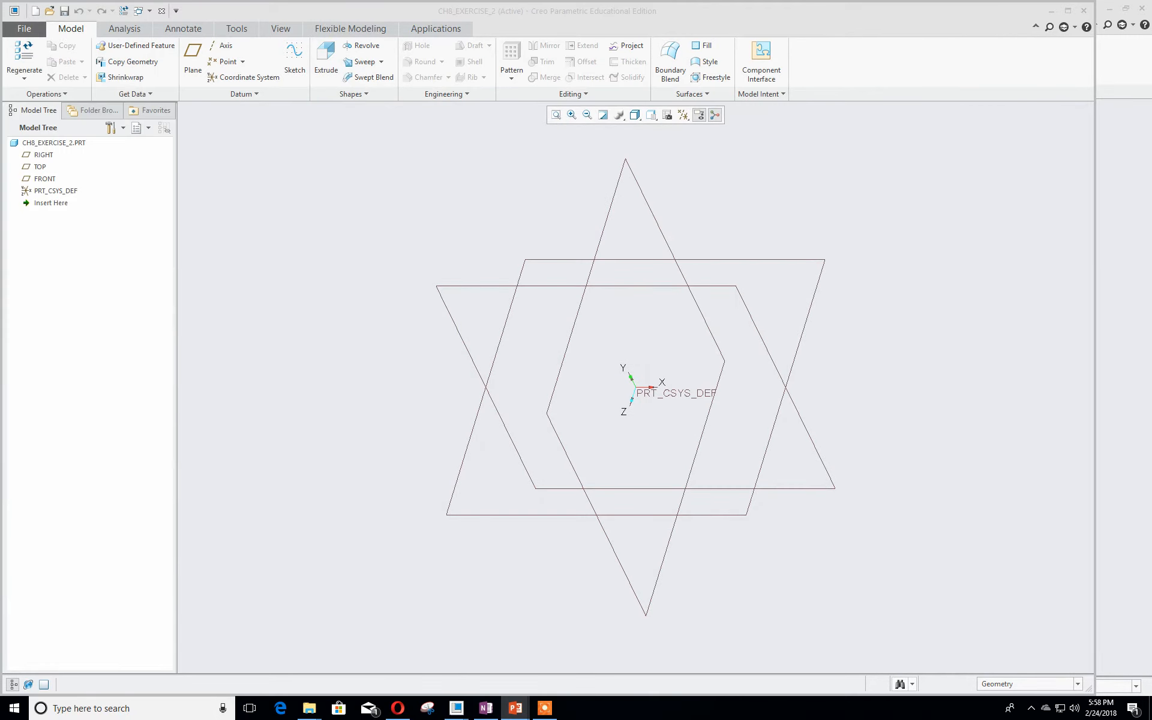
click(1007, 242)
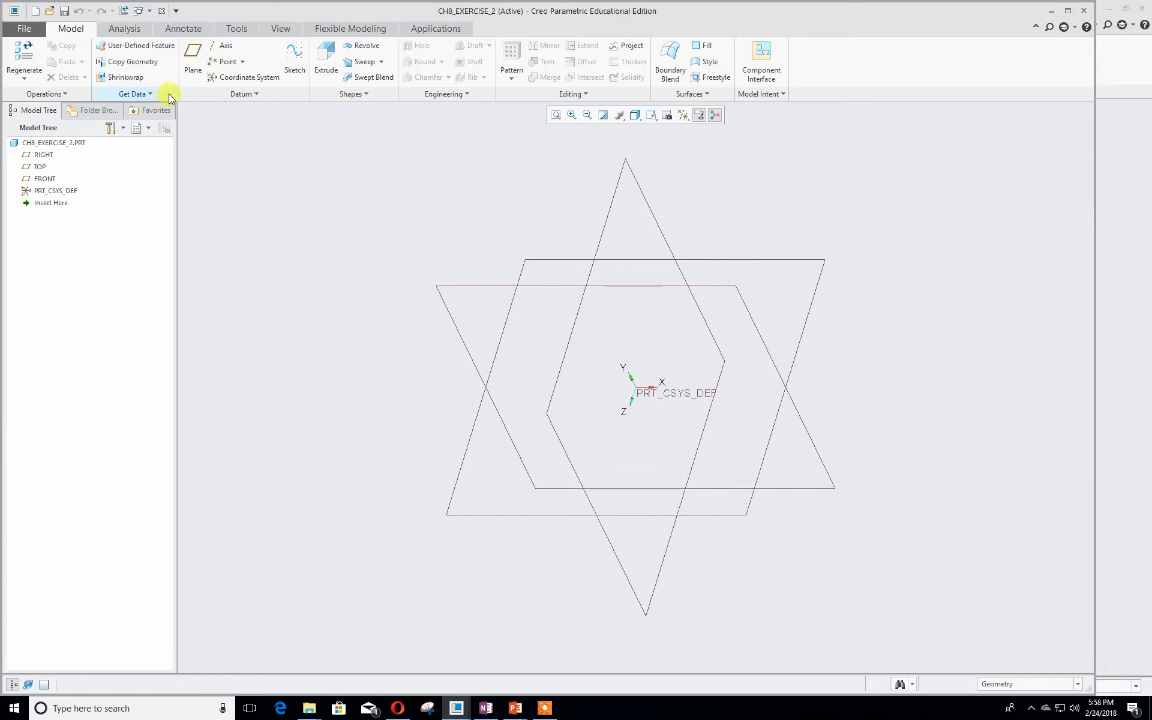
click(293, 56)
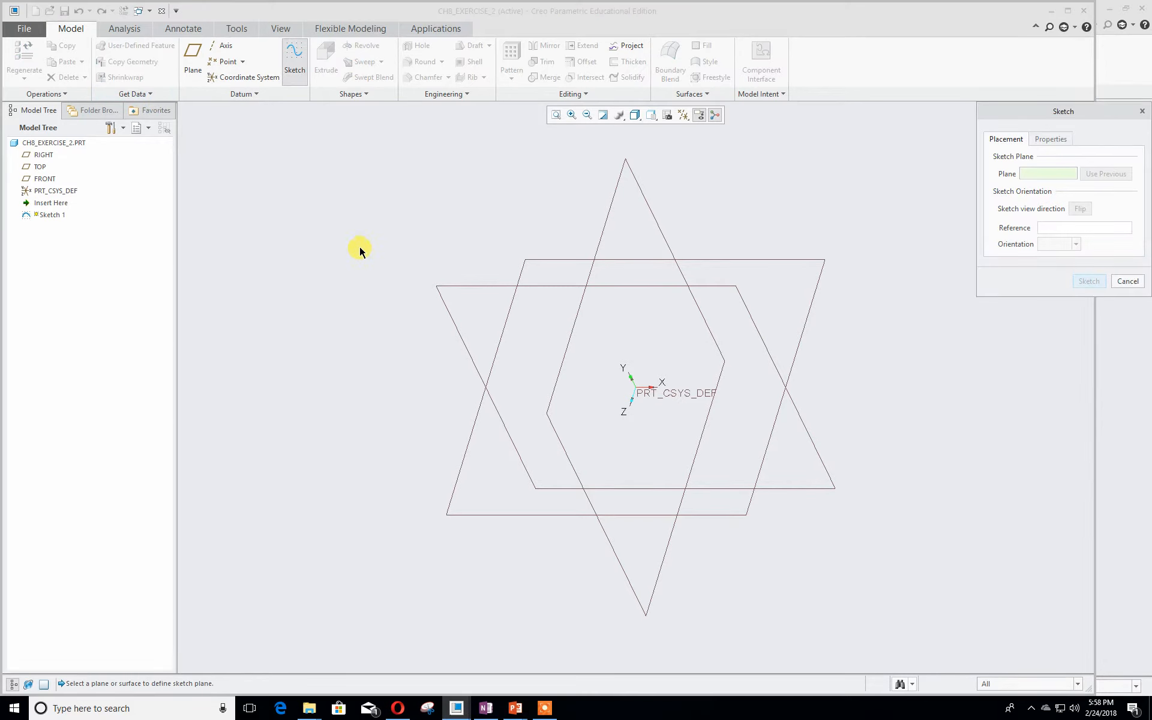
click(771, 449)
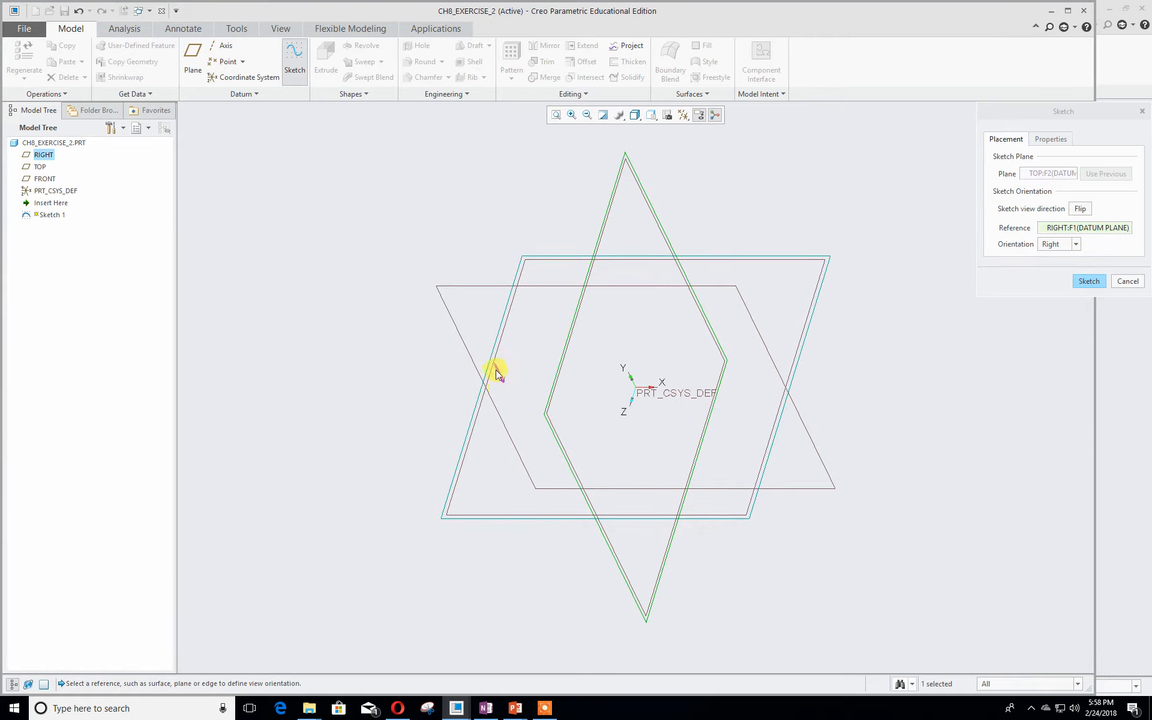
click(1077, 283)
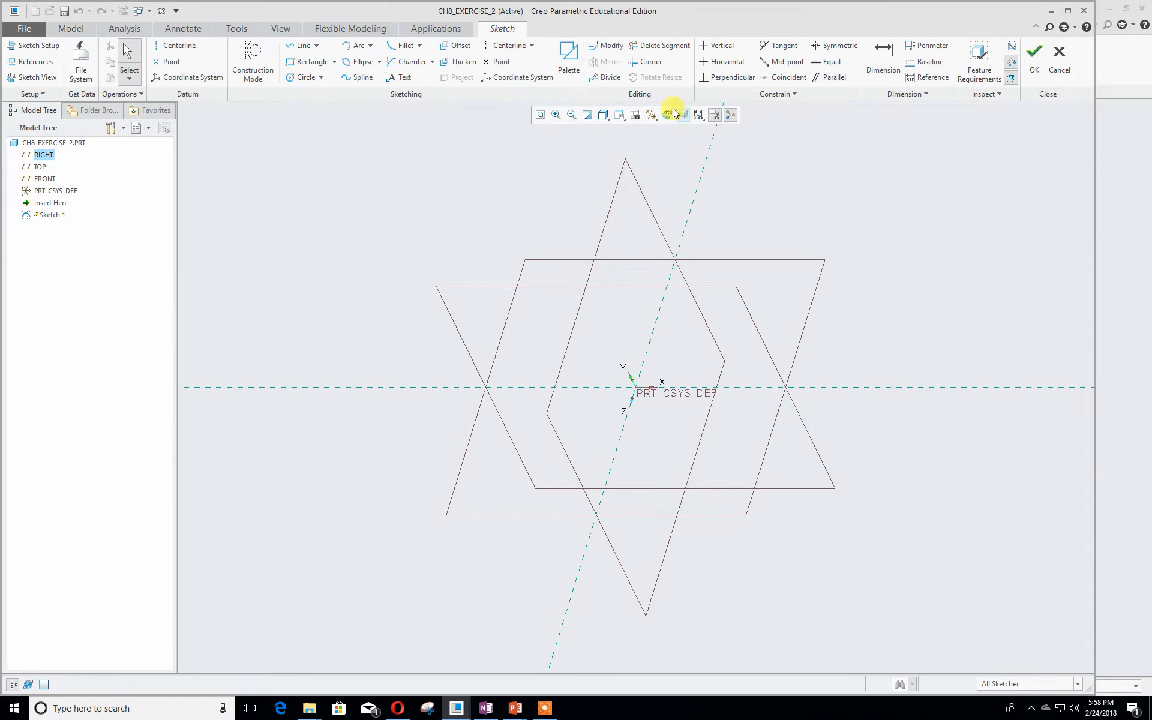
click(671, 115)
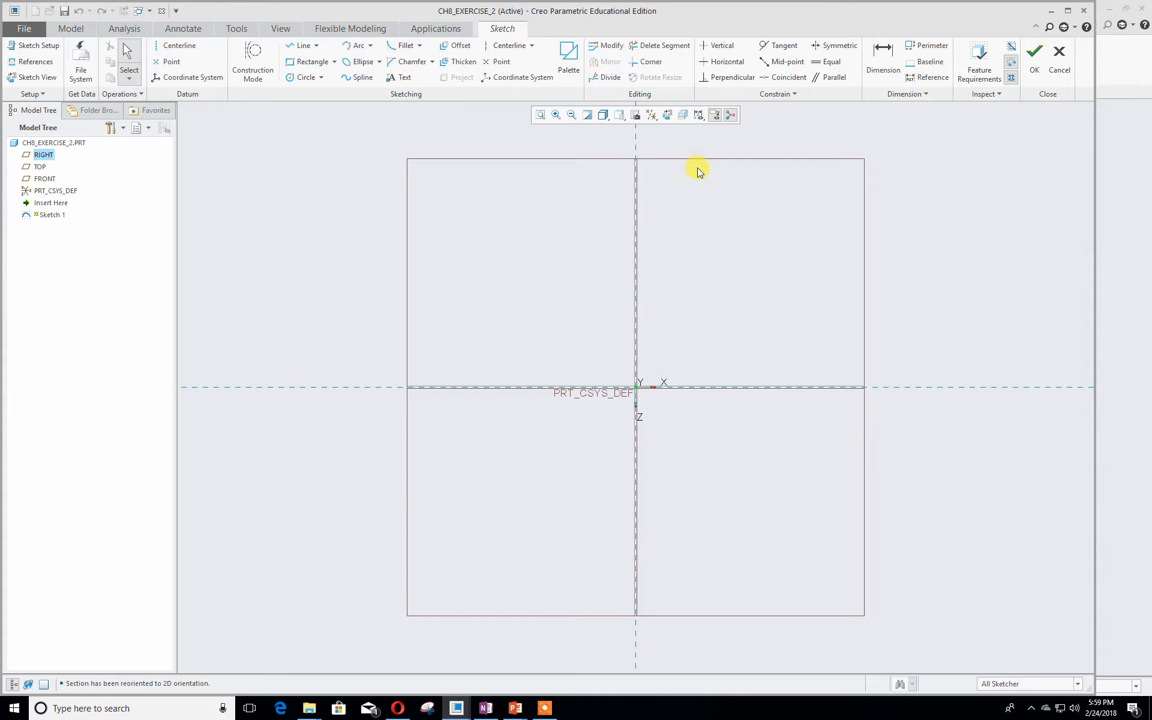
click(300, 63)
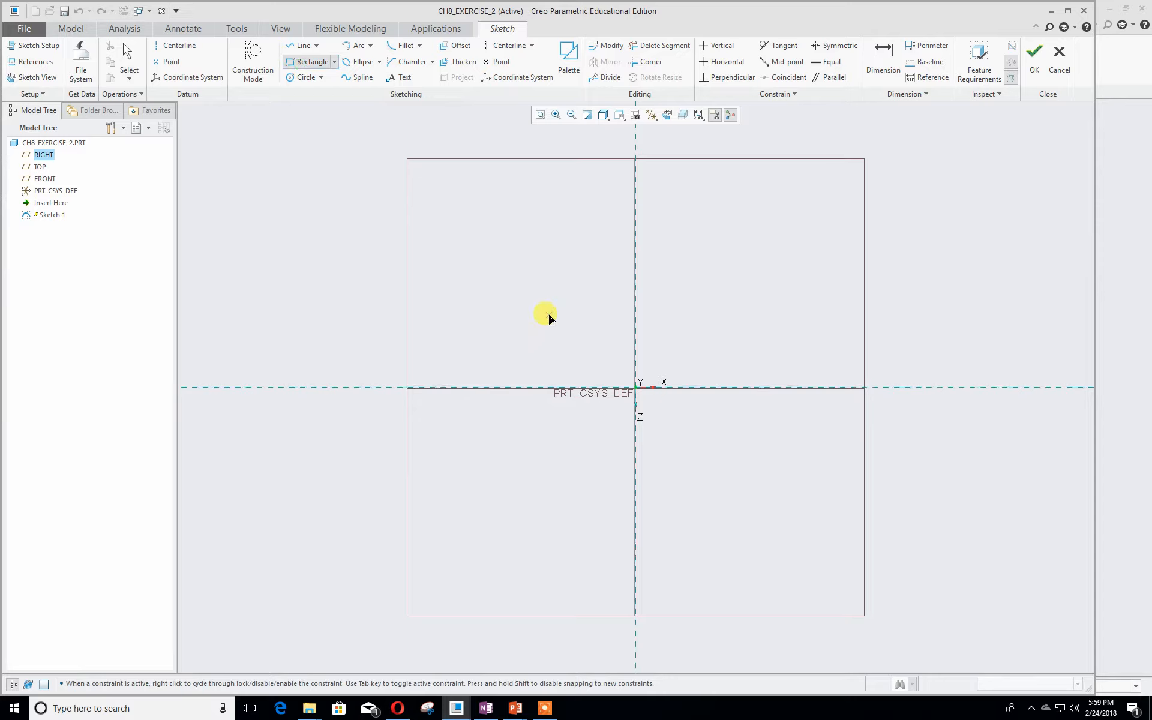
middle_click(549, 316)
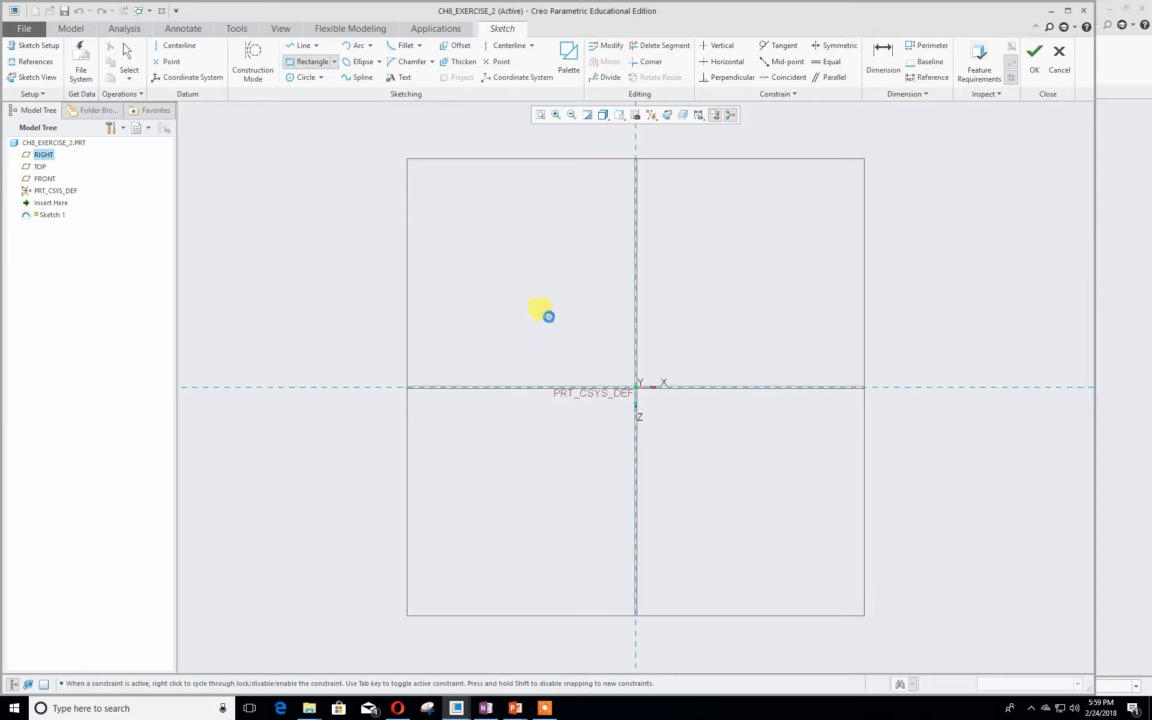
click(303, 62)
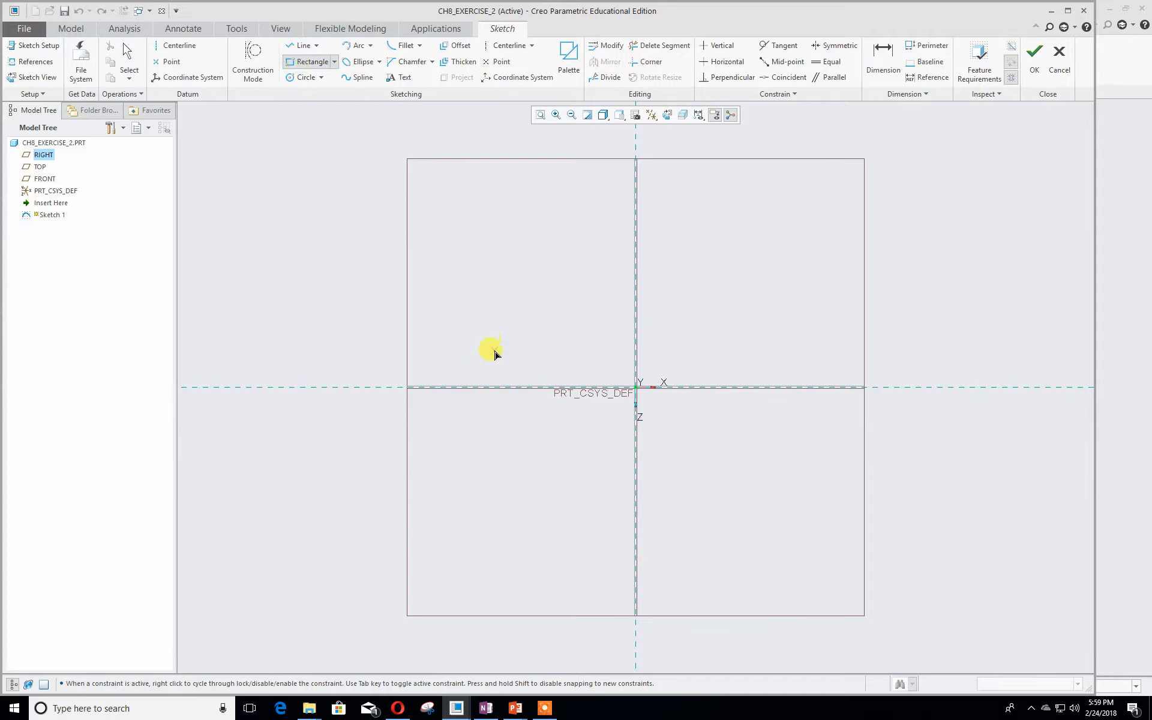
middle_click(488, 329)
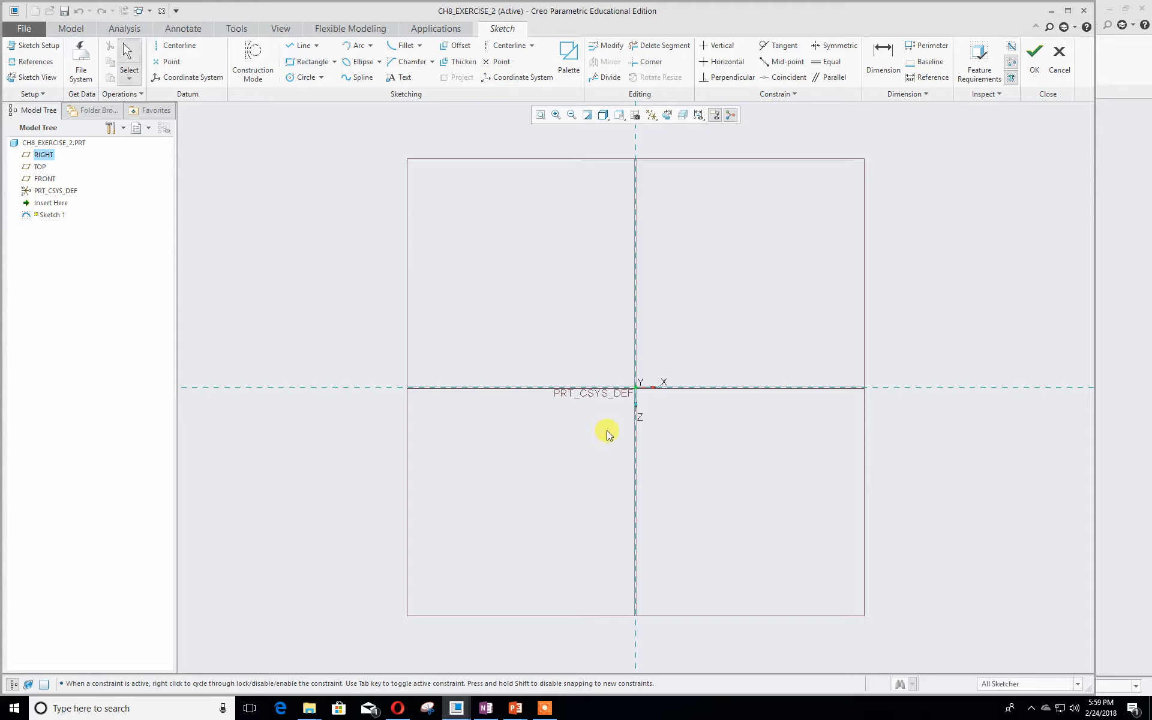
- Sketch a rectangle about 308 wide and 154 high enclosing the origin
click(307, 62)
click(517, 316)
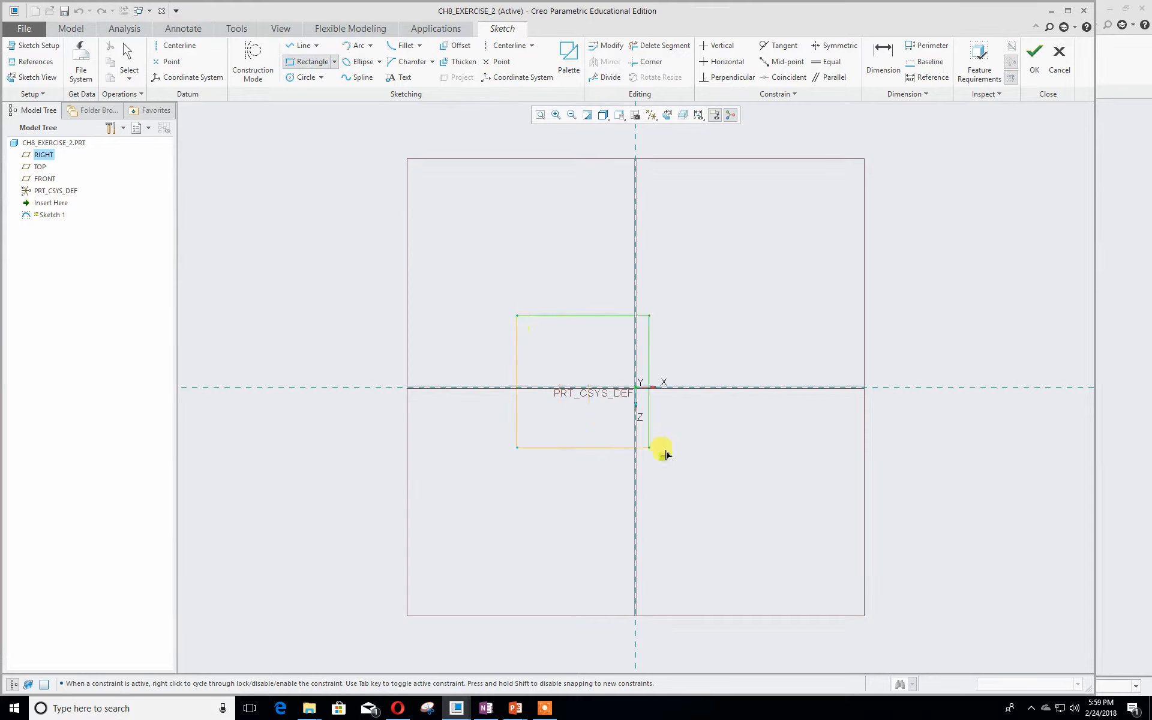
click(795, 455)
middle_click(795, 455)
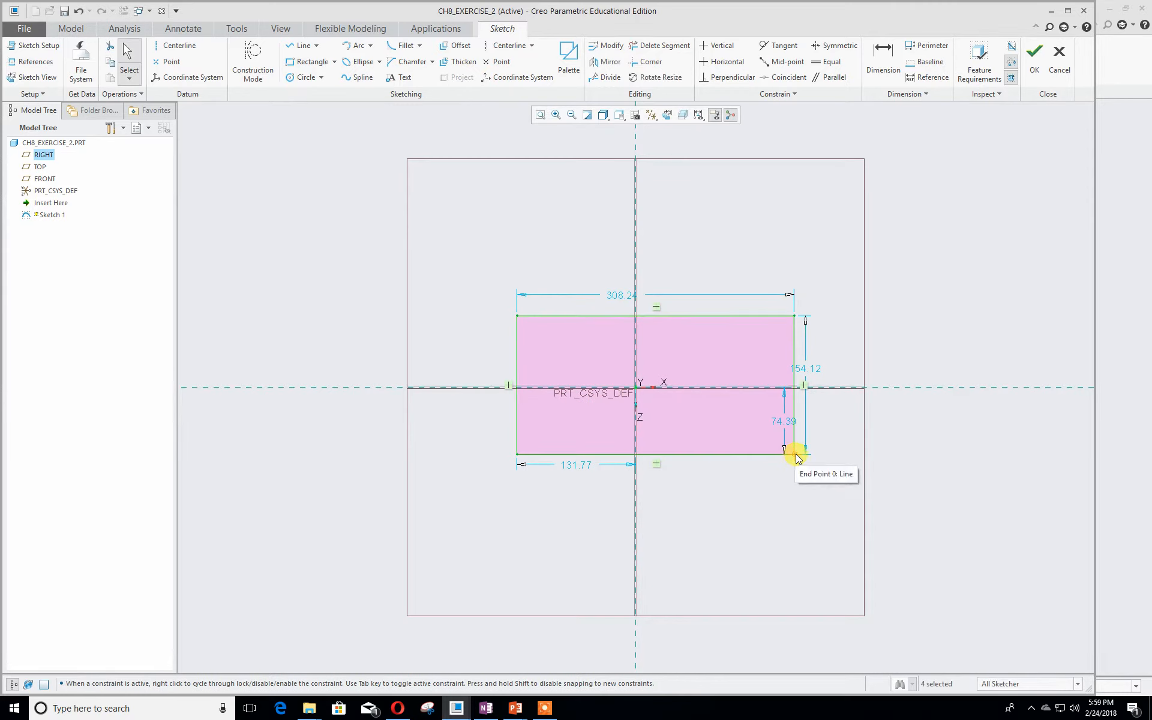
- Set the rectangle's height to 102 and its lower edge 102/2 from the horizontal reference, with the height dimension placed farther out
double_click(809, 371)
text(102)
key(Return)
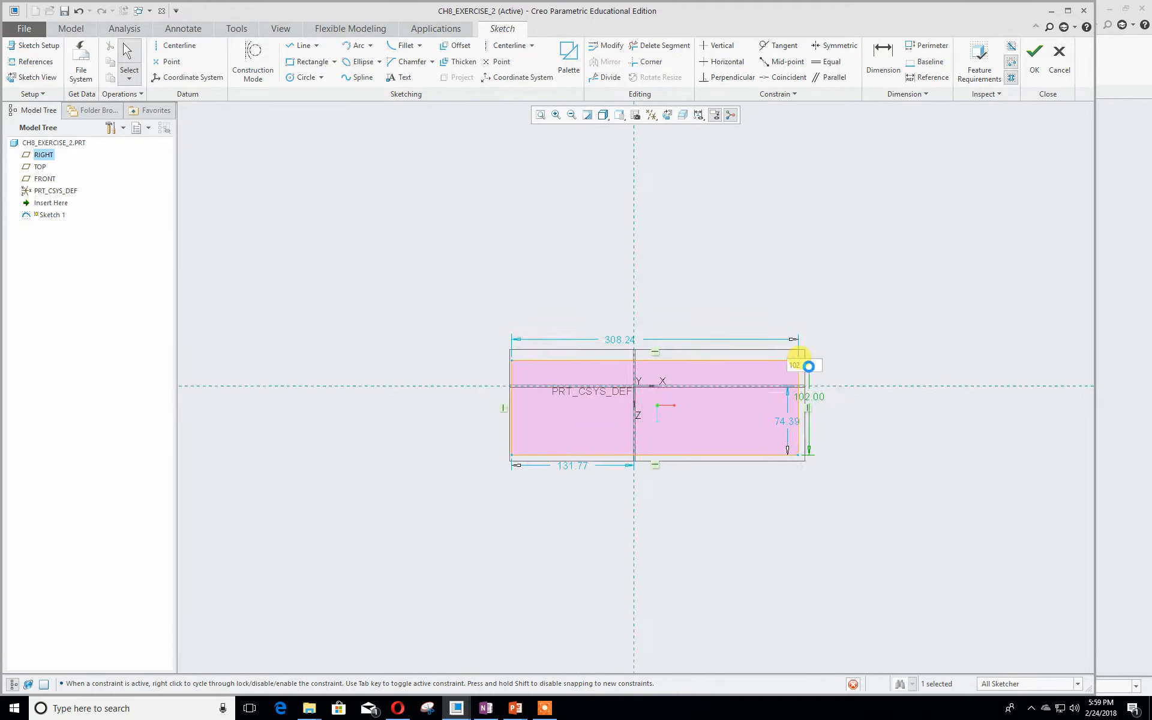
double_click(879, 417)
text(102)
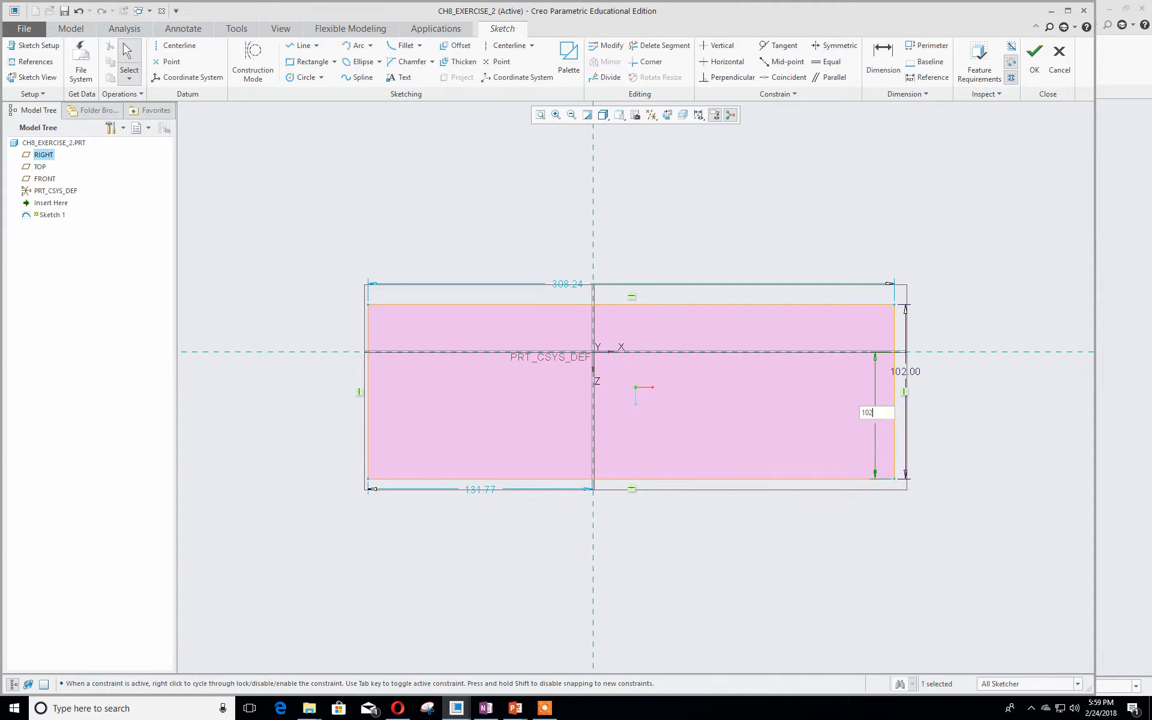
text(/2)
key(Return)
drag(904, 371, 1006, 373)
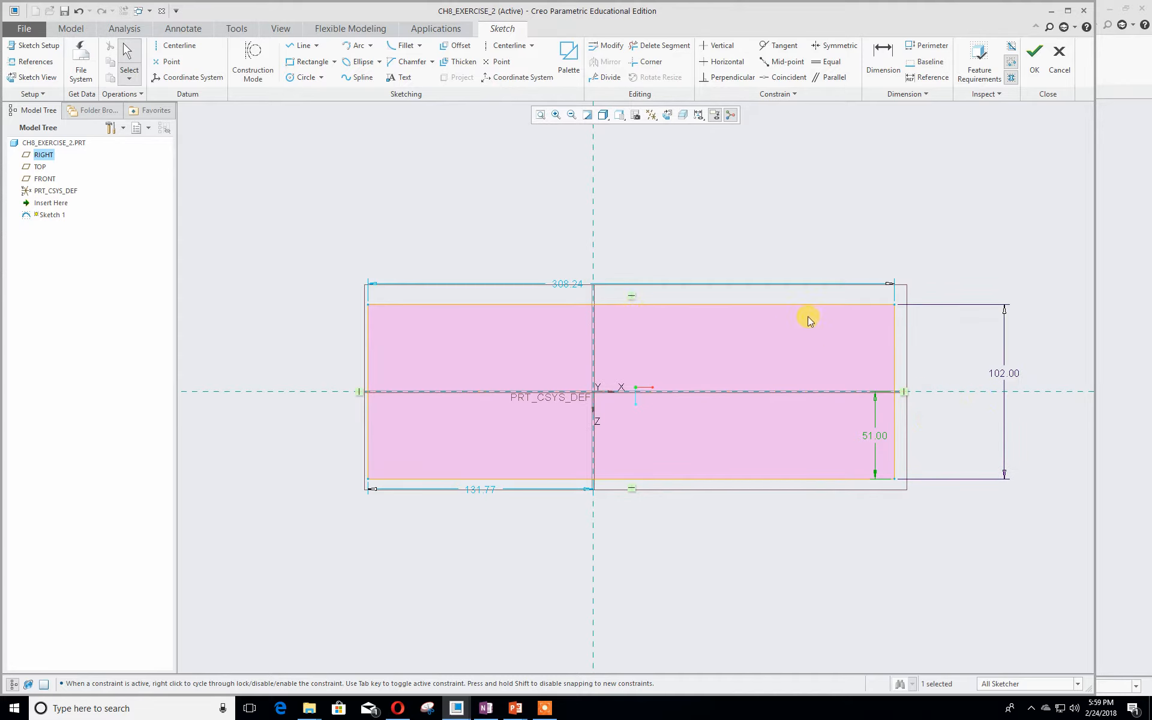
- Move the width dimension farther above the rectangle and set the width to 156+(30*2), based on the Exercise 2 drawing in PowerPoint
drag(570, 284, 570, 239)
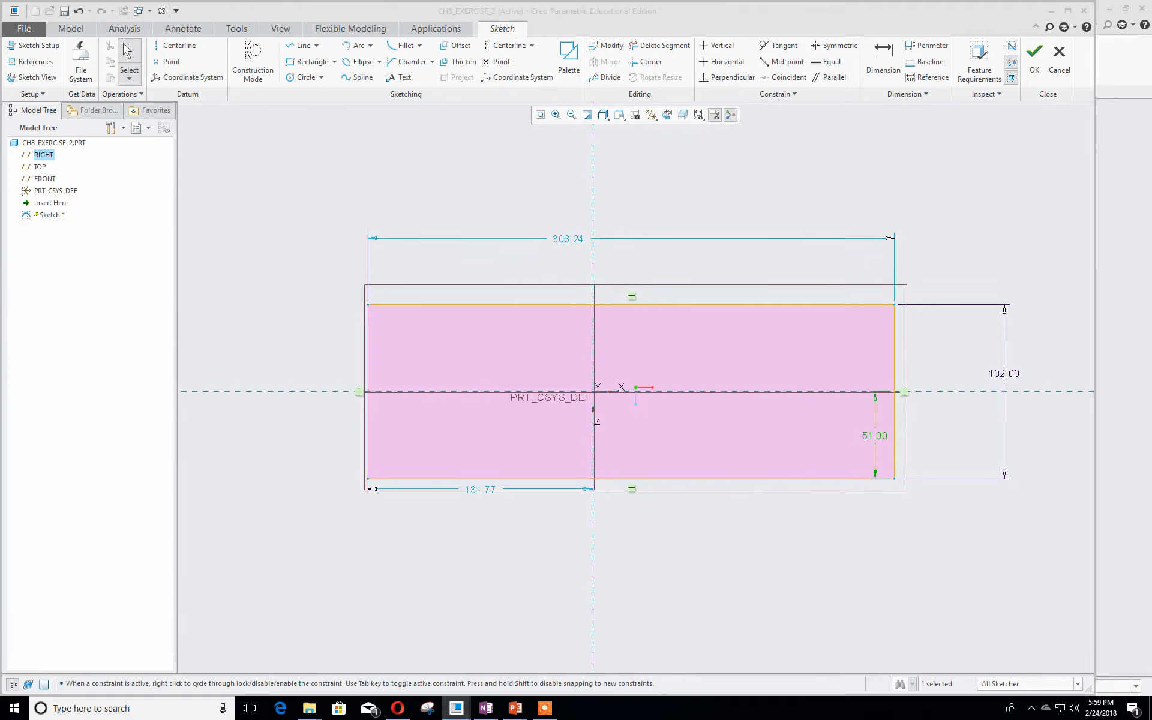
click(515, 708)
drag(489, 72, 583, 50)
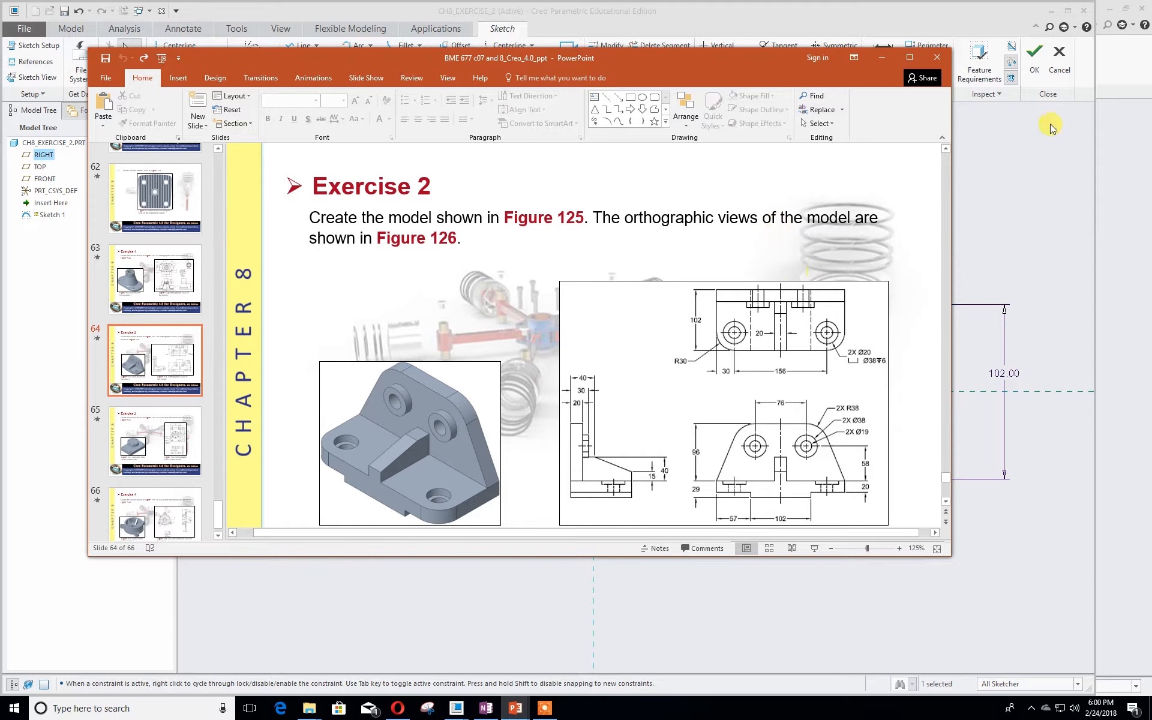
drag(609, 52, 0, 52)
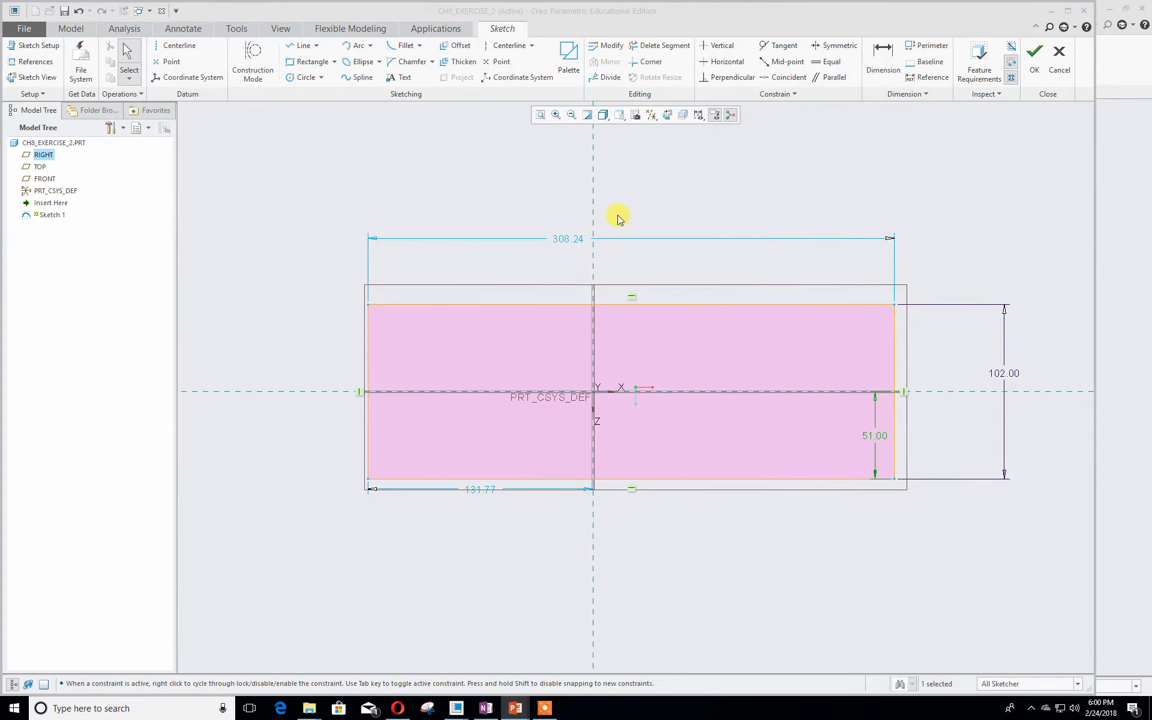
double_click(563, 240)
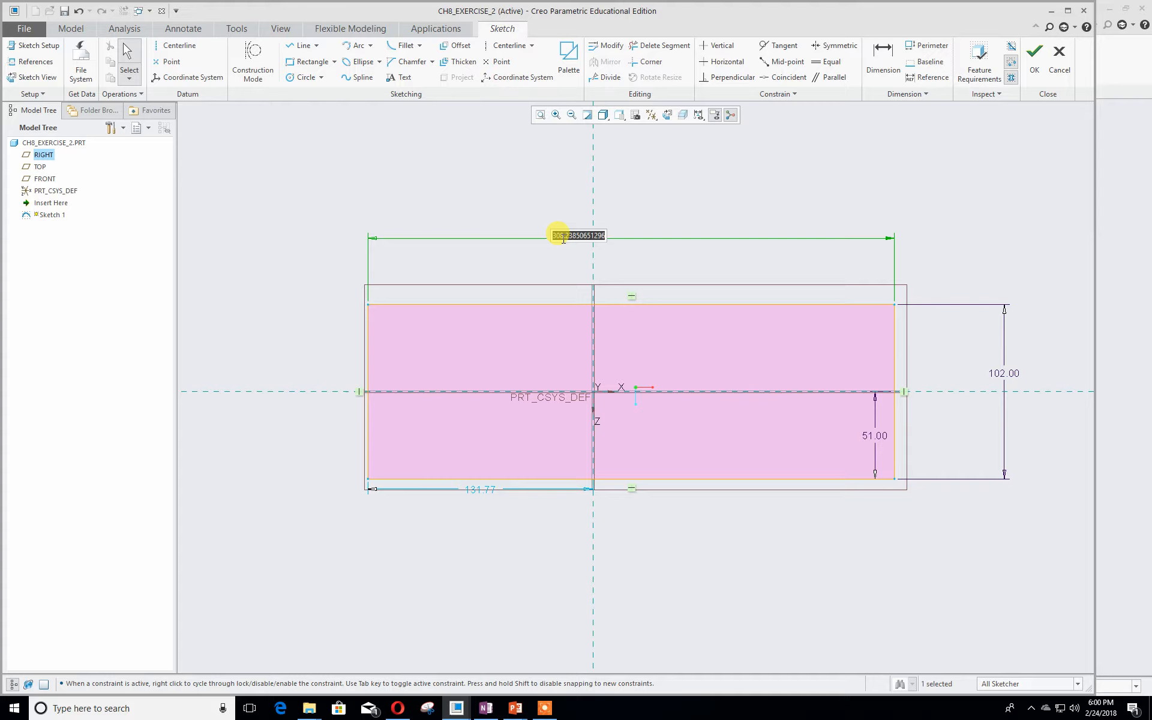
text(156+(30*2))
key(Return)
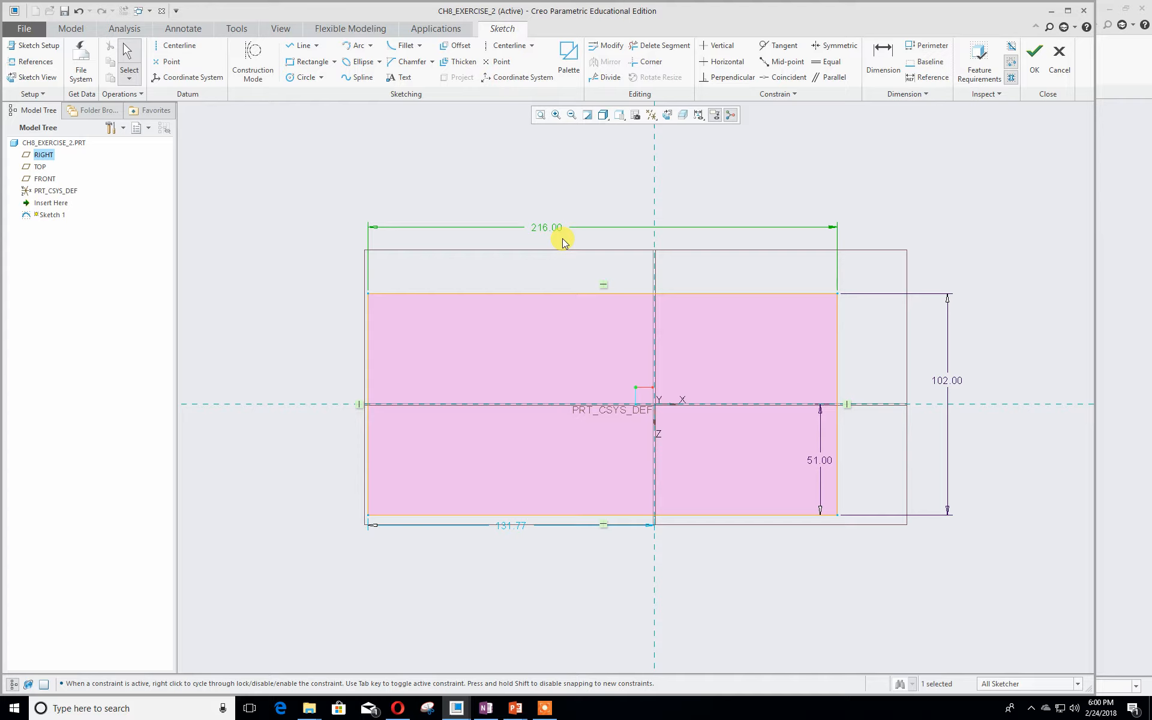
- Set the distance from the rectangle's left edge to the vertical reference to 216/2 and finish the sketch
double_click(510, 525)
text(2)
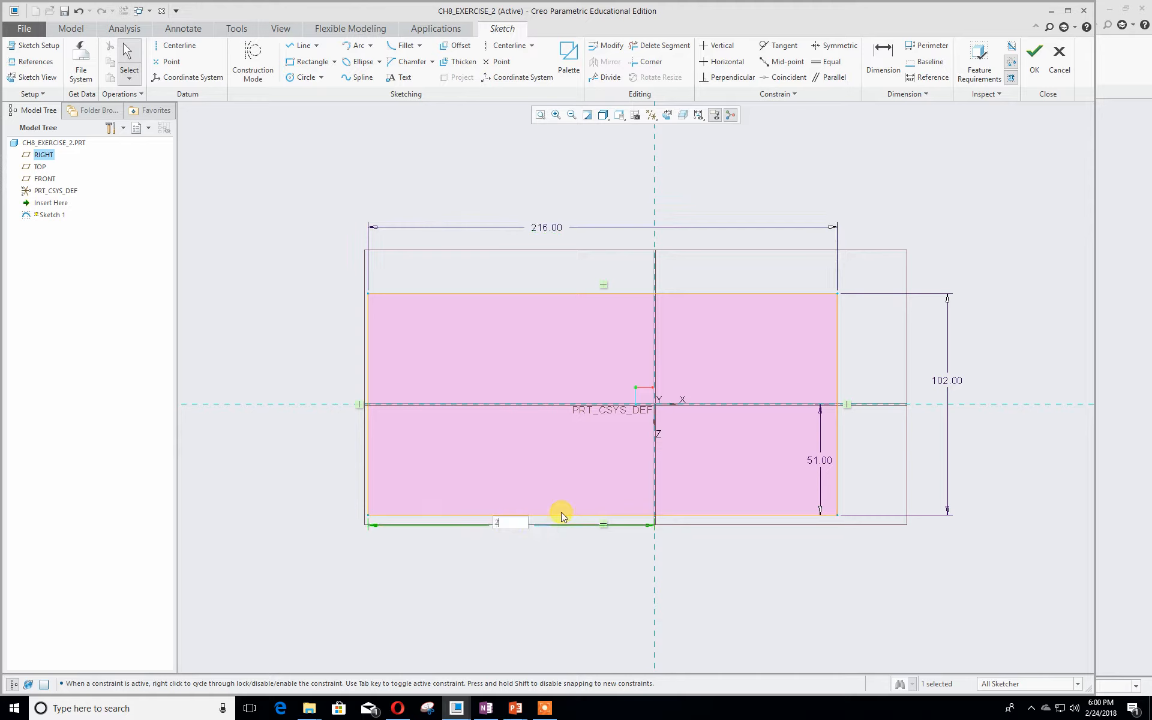
text(16/2)
key(Return)
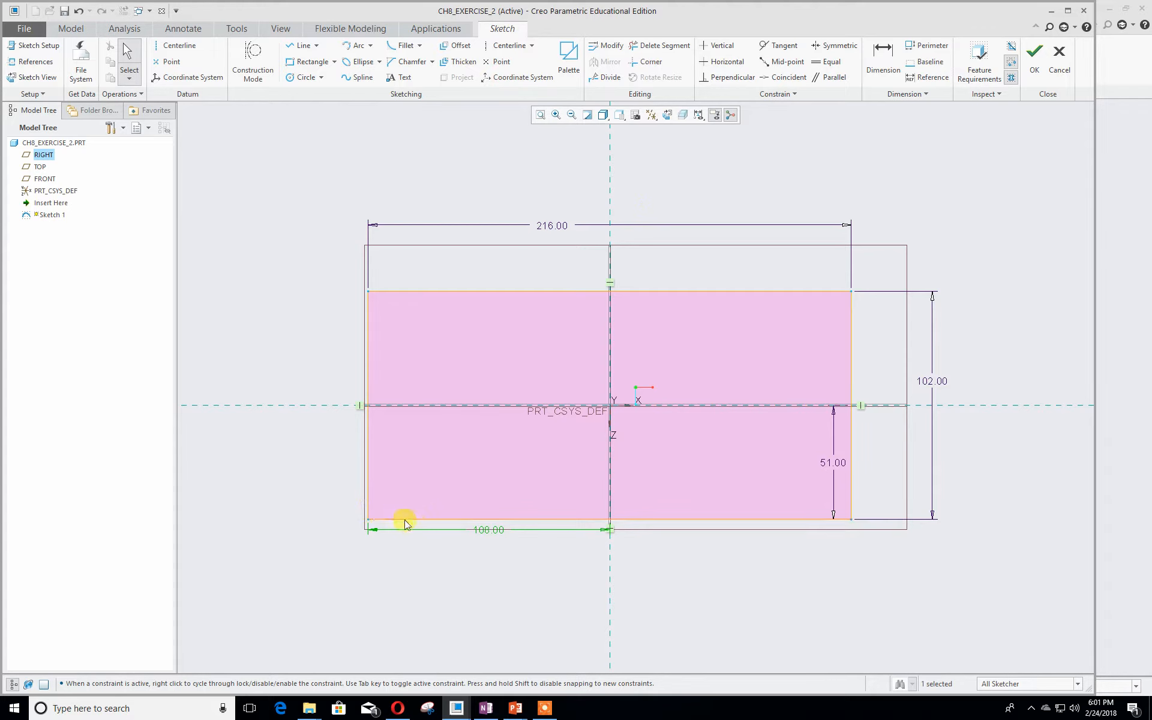
click(1035, 60)
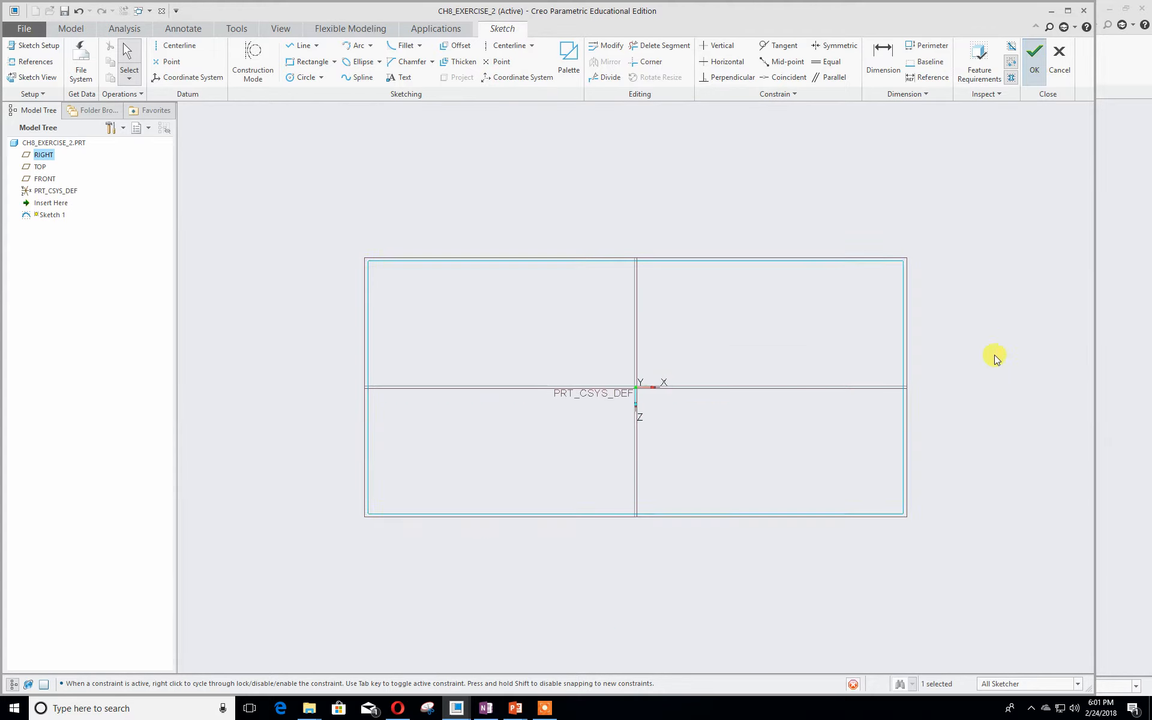
- Extrude the rectangle as a solid with depth 20, flipped to the negative Y side of the TOP plane
click(326, 60)
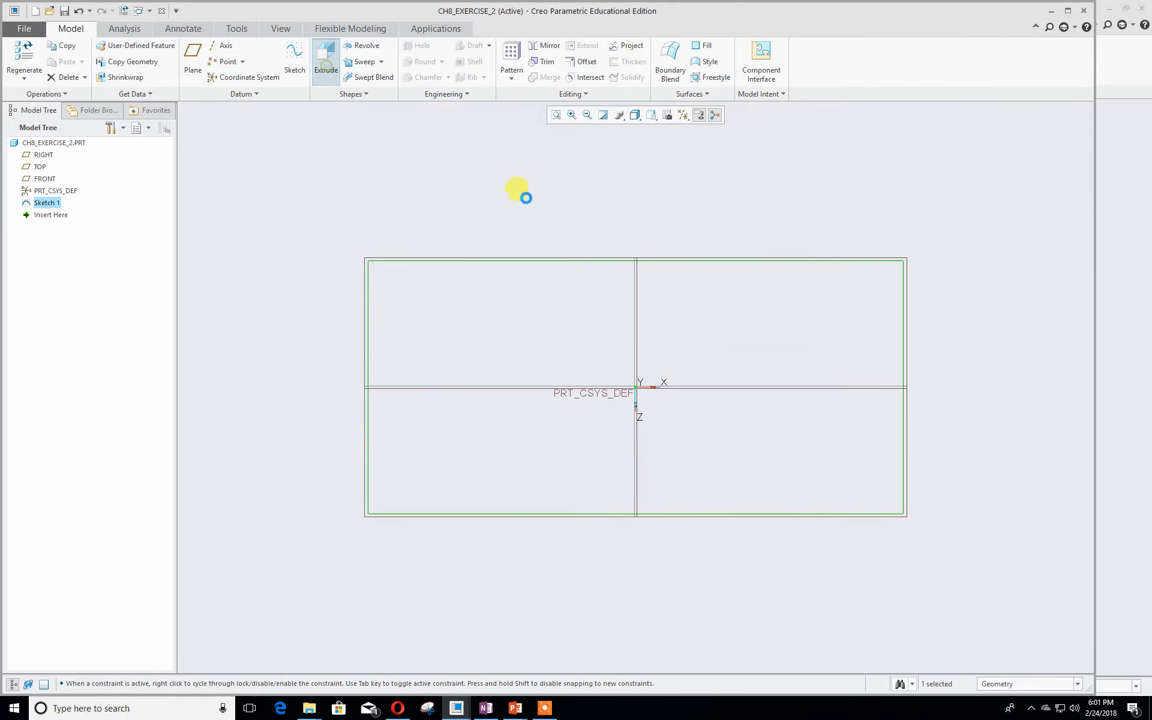
mouse_move(738, 618)
middle_down()
mouse_move(630, 602)
mouse_move(642, 604)
middle_up()
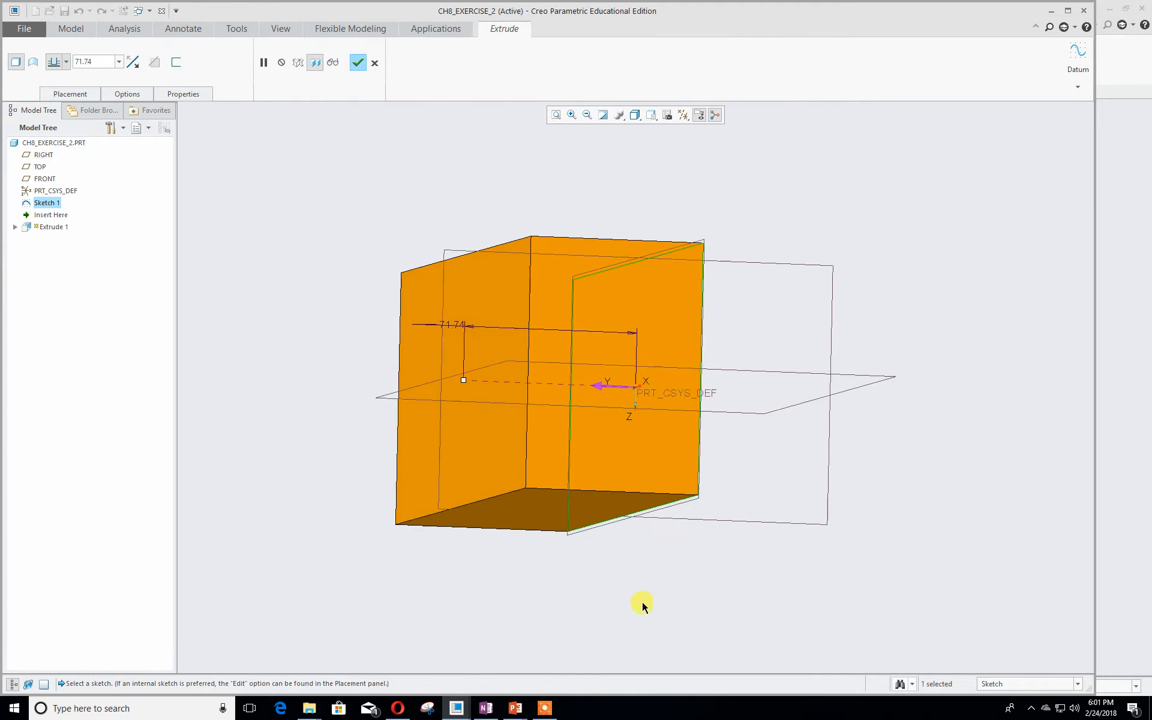
click(613, 386)
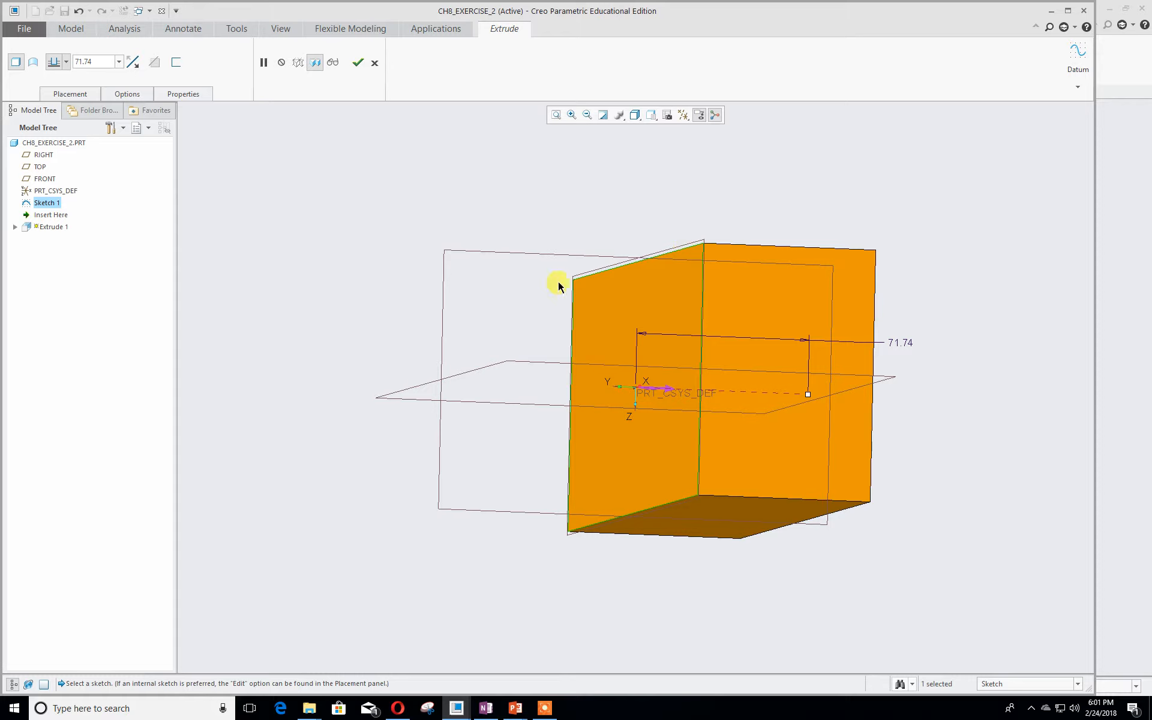
drag(0, 84, 58, 282)
drag(0, 84, 324, 64)
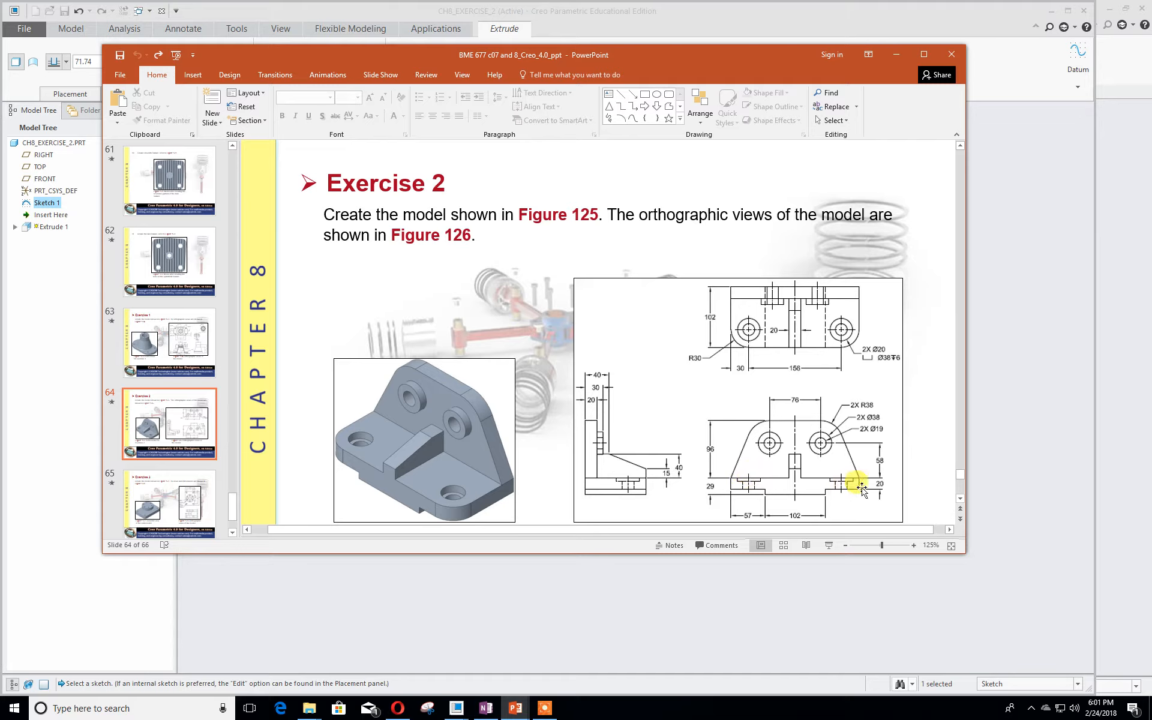
drag(594, 54, 0, 75)
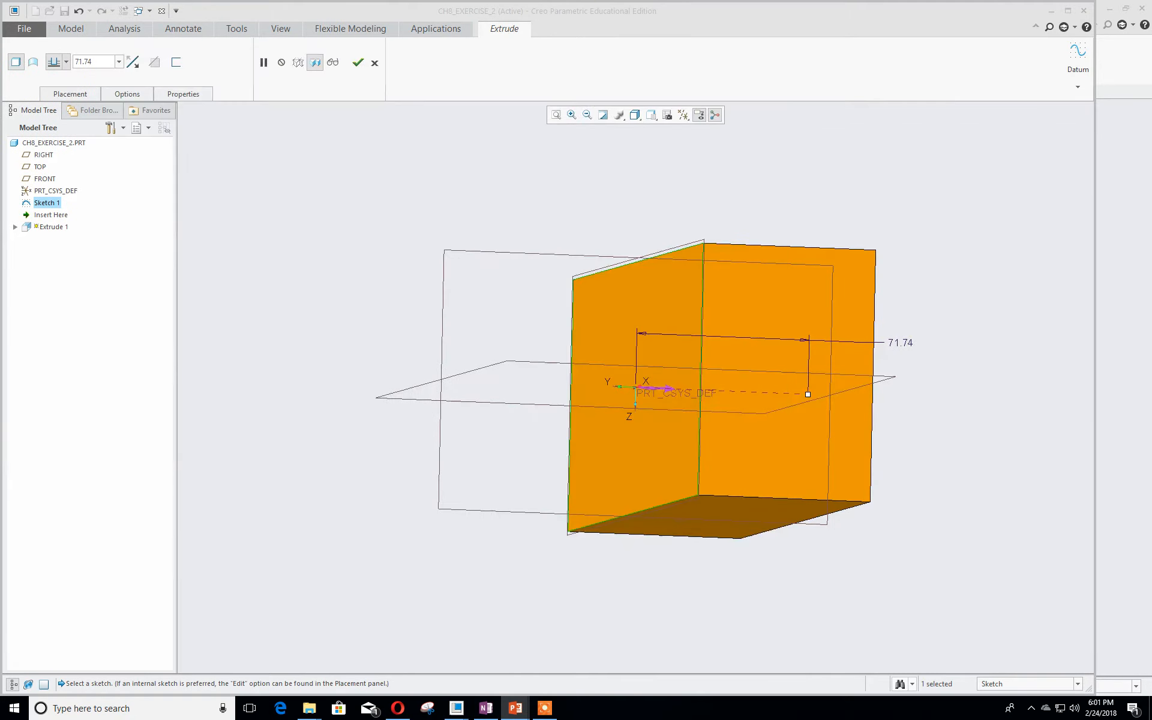
double_click(84, 61)
text(20)
key(Return)
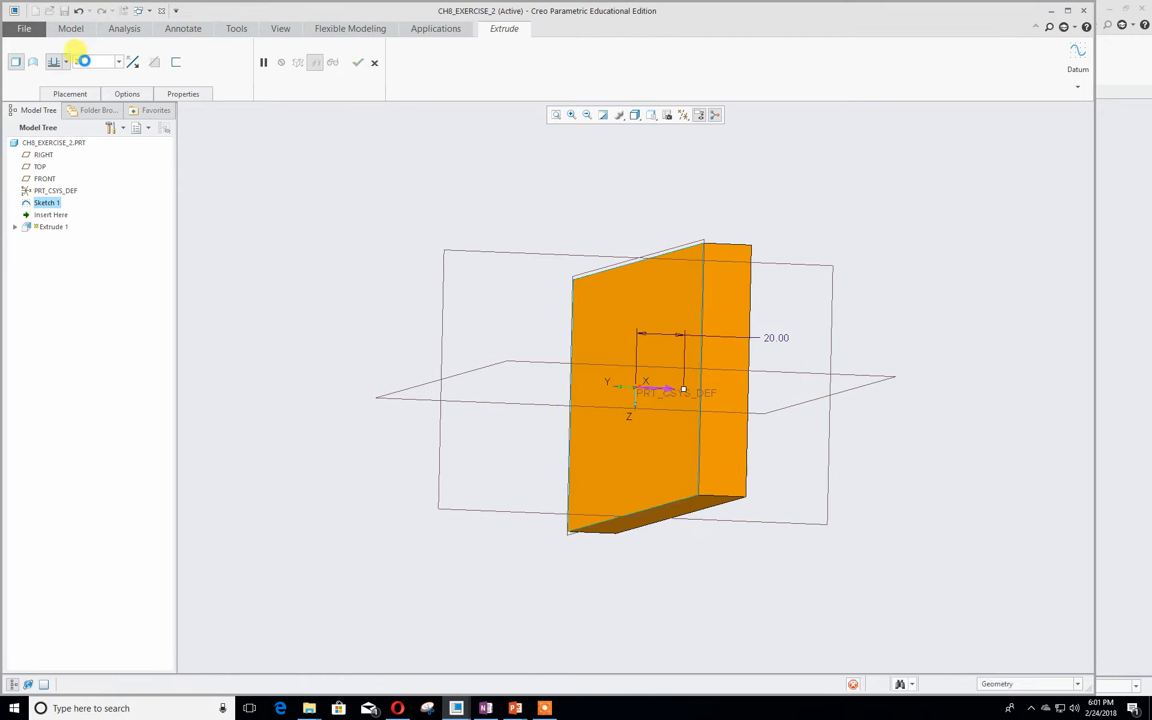
click(357, 62)
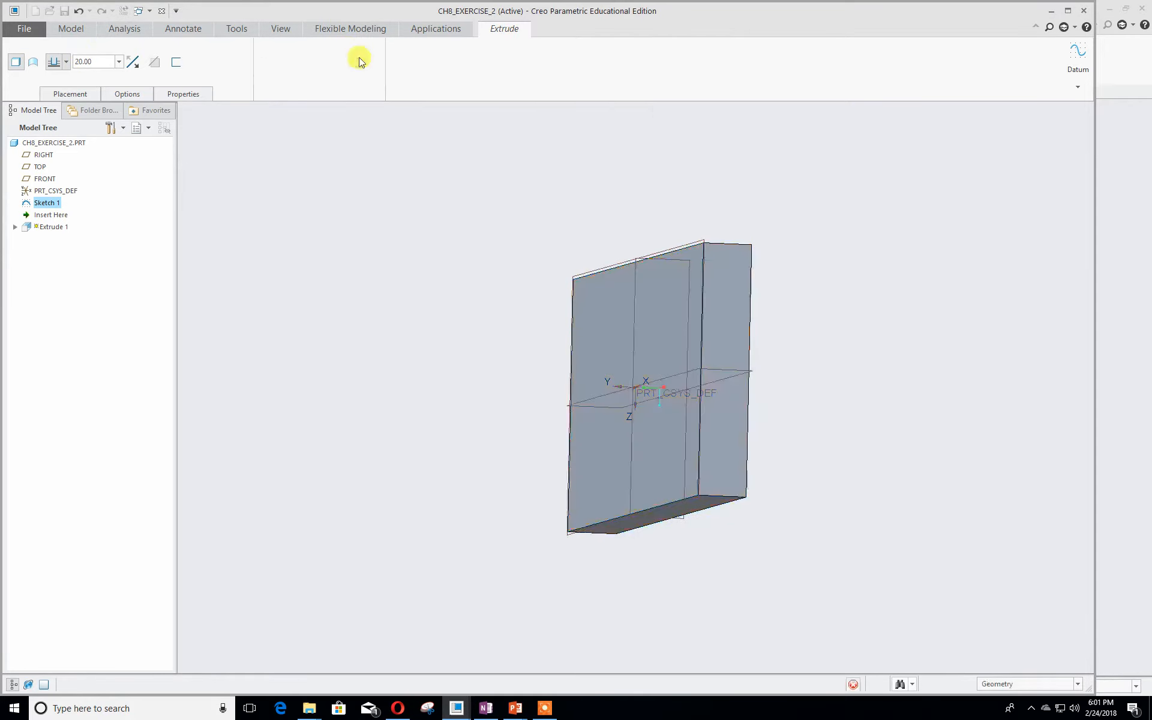
- Round the base plate's two front vertical corner edges together with a radius of 30
click(651, 116)
click(655, 128)
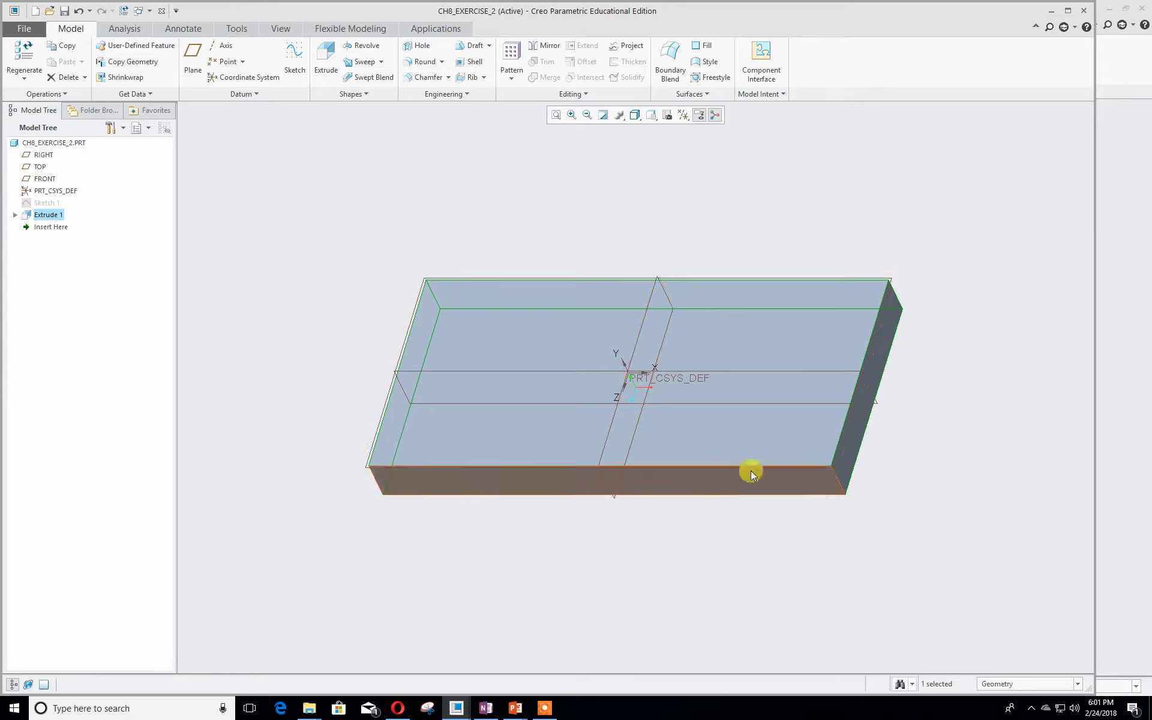
click(972, 438)
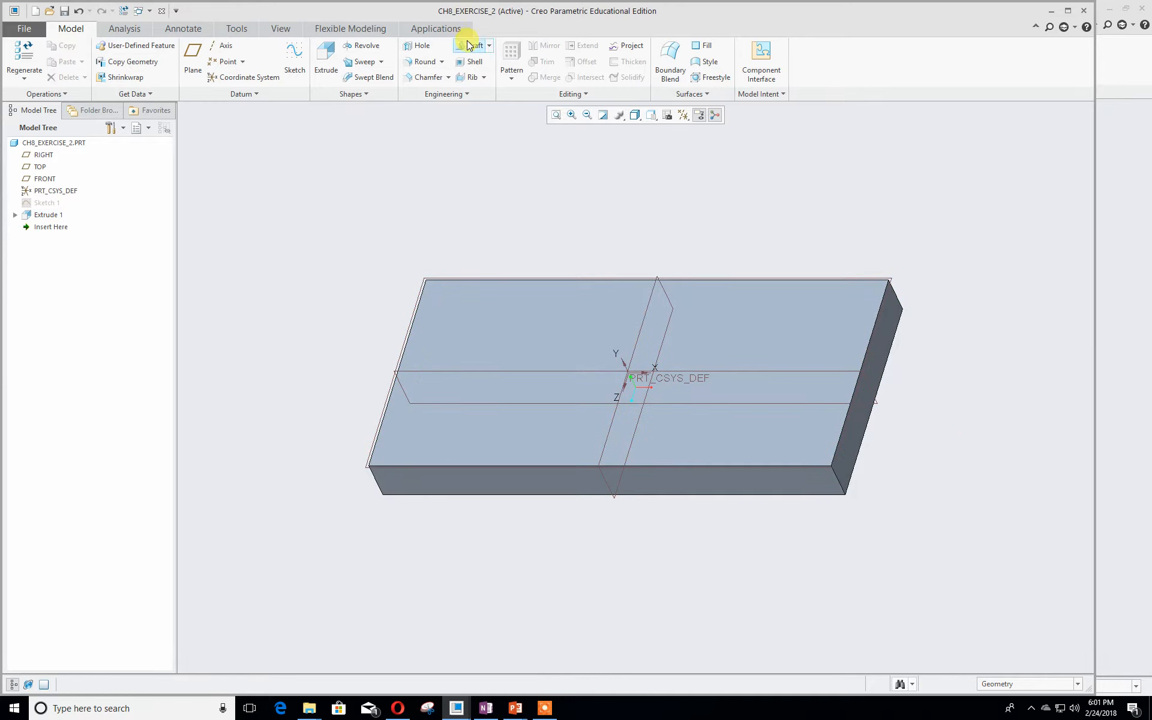
click(424, 61)
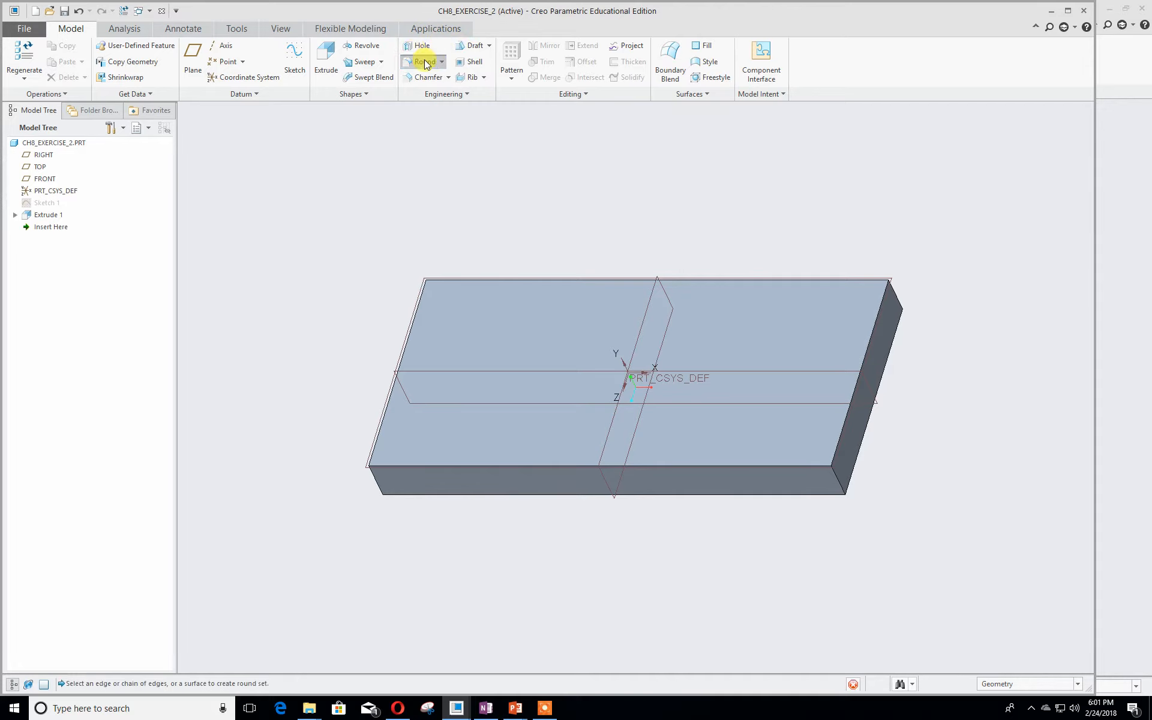
middle_drag(416, 608, 473, 584)
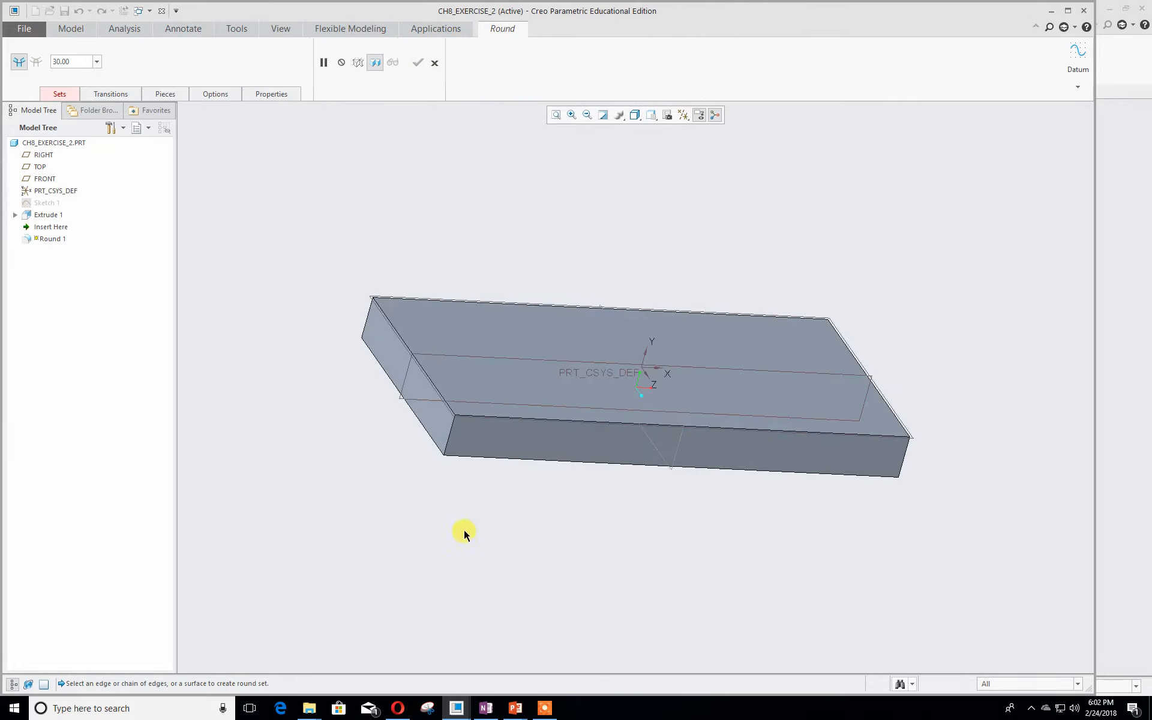
click(446, 445)
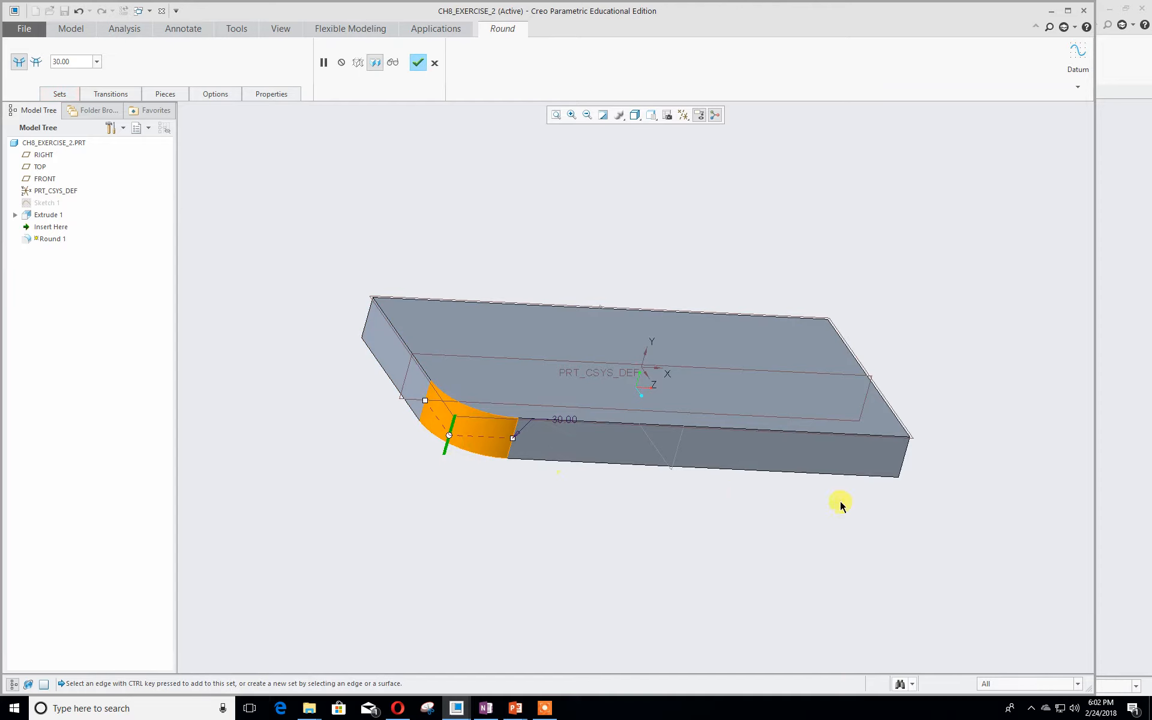
ctrl+middle_drag(1039, 492, 937, 498)
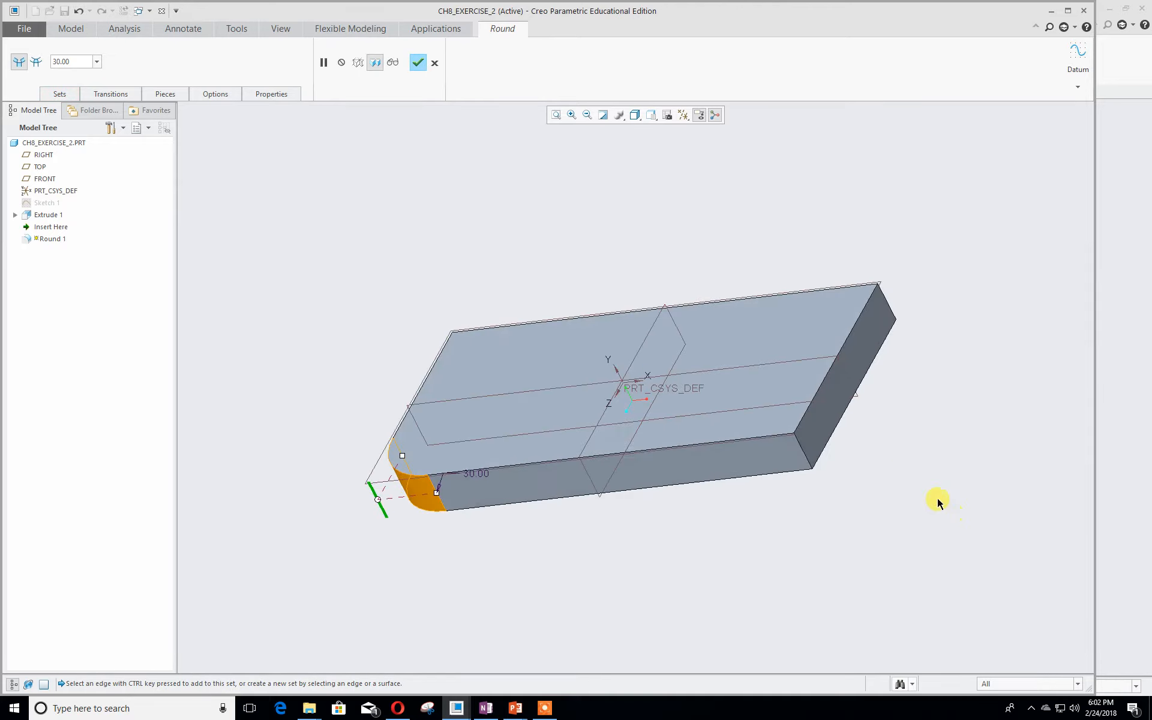
ctrl+click(798, 453)
middle_drag(275, 525, 310, 532)
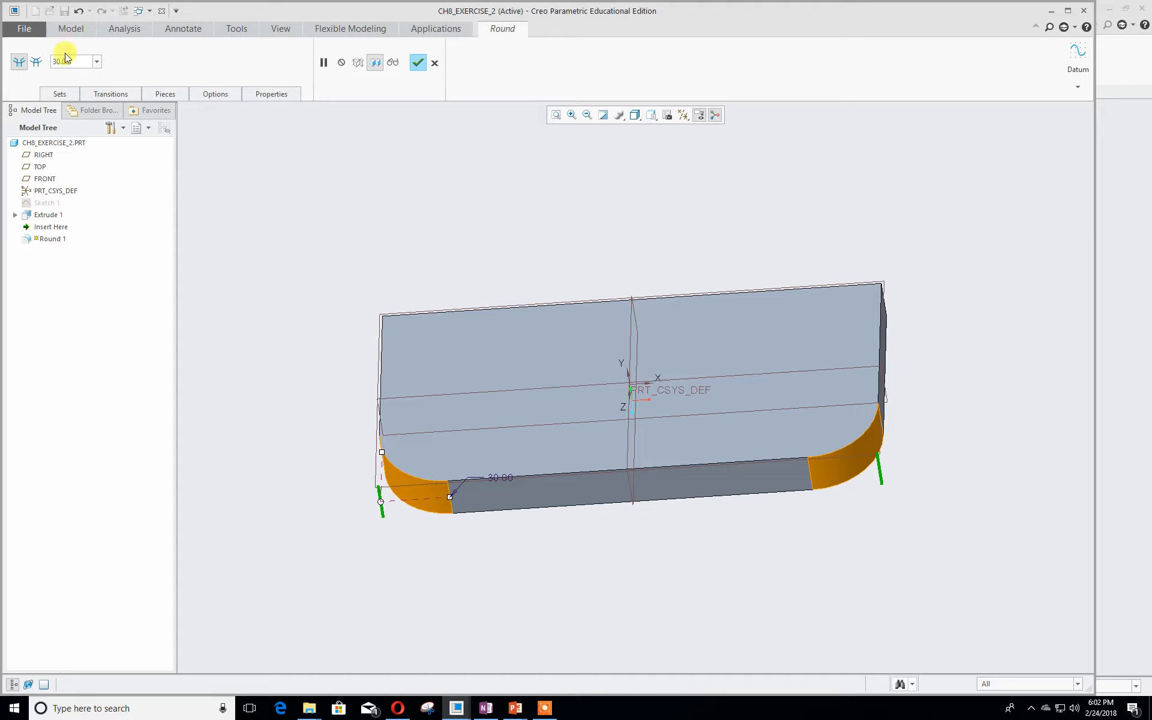
double_click(64, 61)
text(30)
key(Return)
click(422, 62)
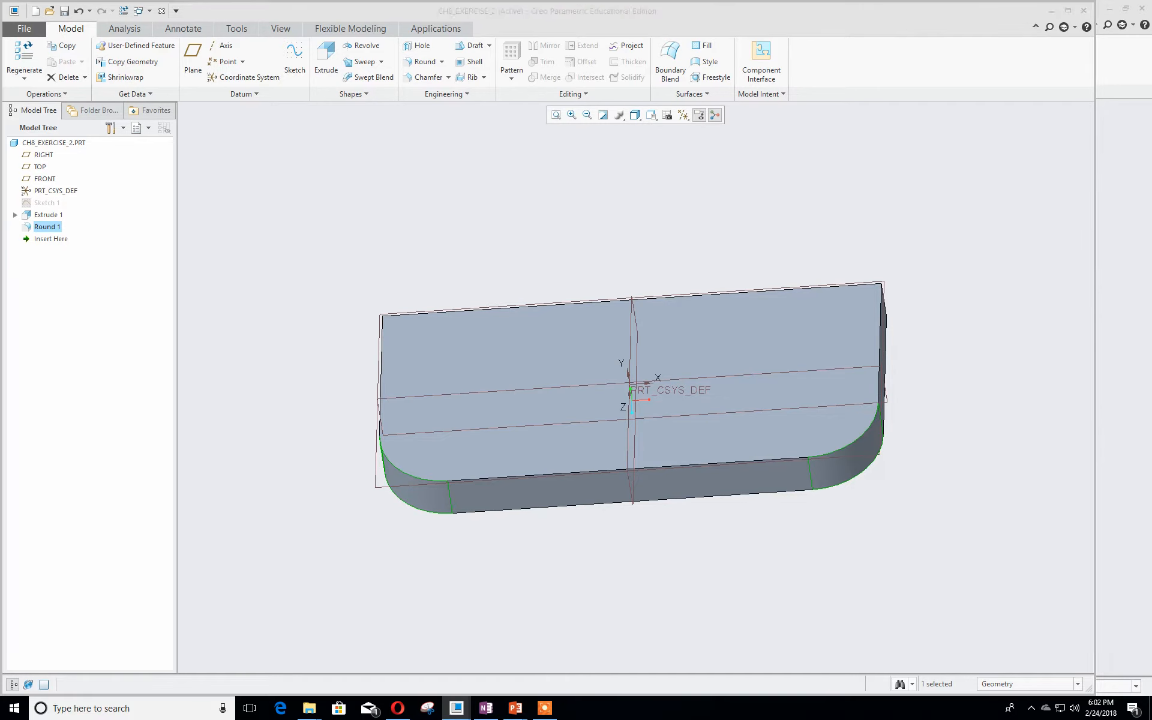
- Consult the Exercise 2 drawing in PowerPoint, then start a 20 diameter hole on the plate's top face near the front-left corner in Creo
click(515, 708)
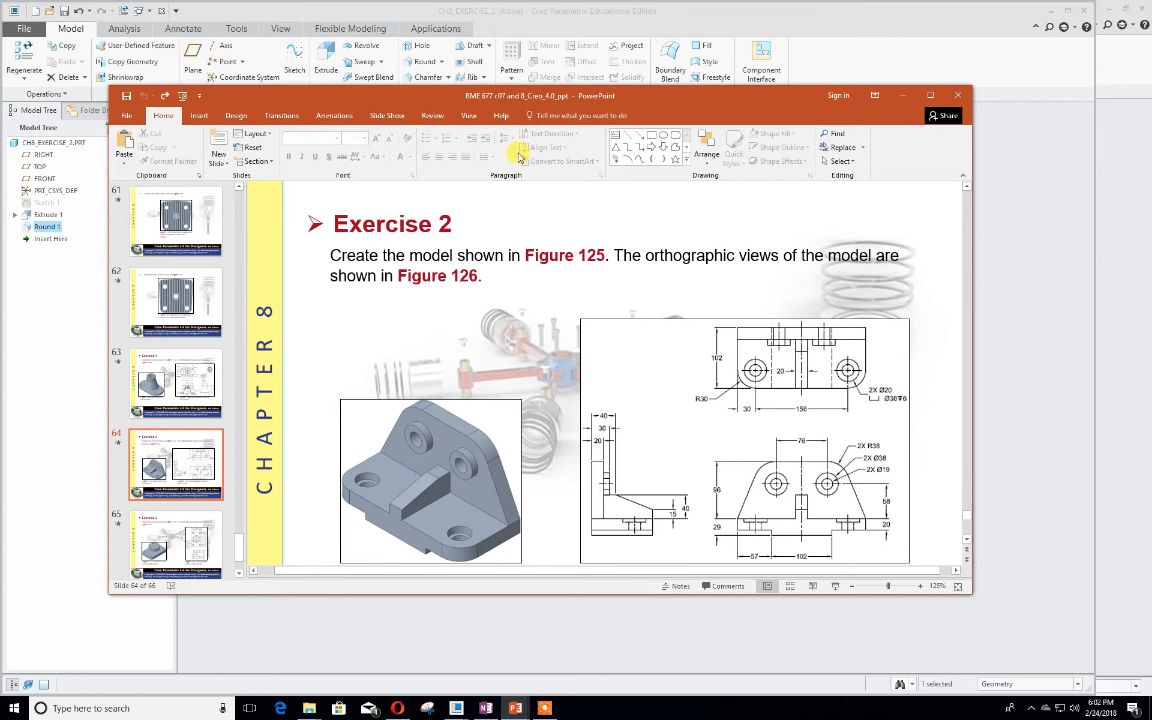
mouse_move(538, 99)
mouse_down()
mouse_move(529, 104)
mouse_move(540, 106)
mouse_up()
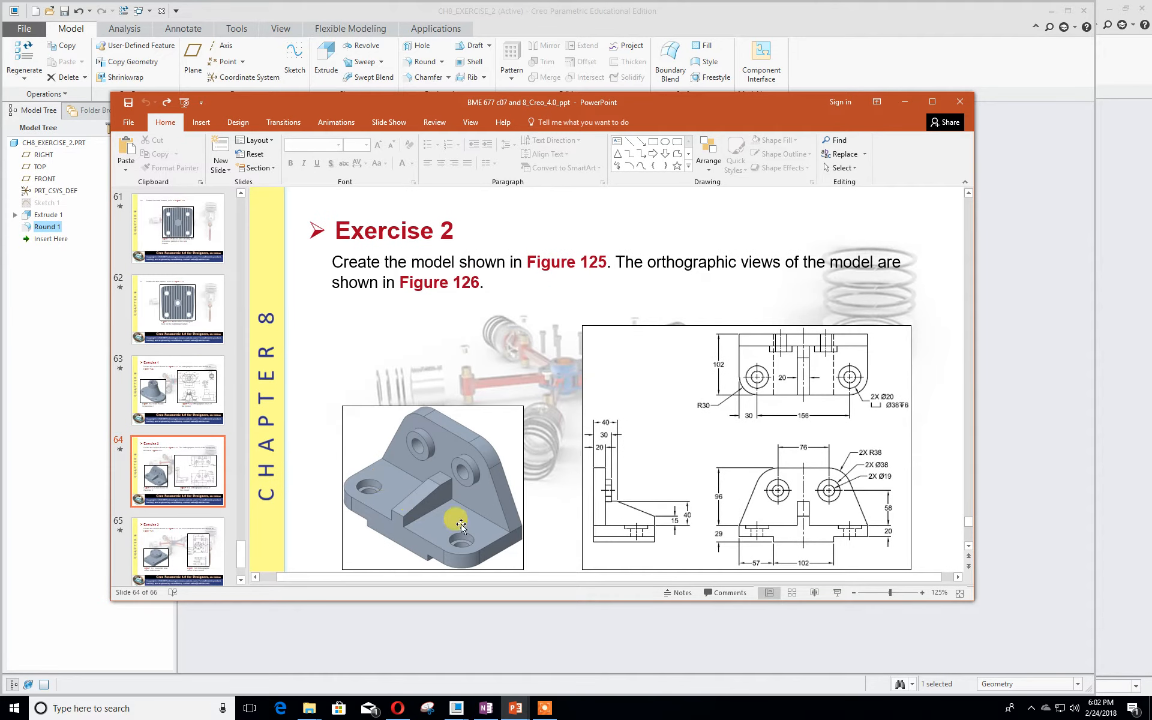
drag(528, 99, 0, 100)
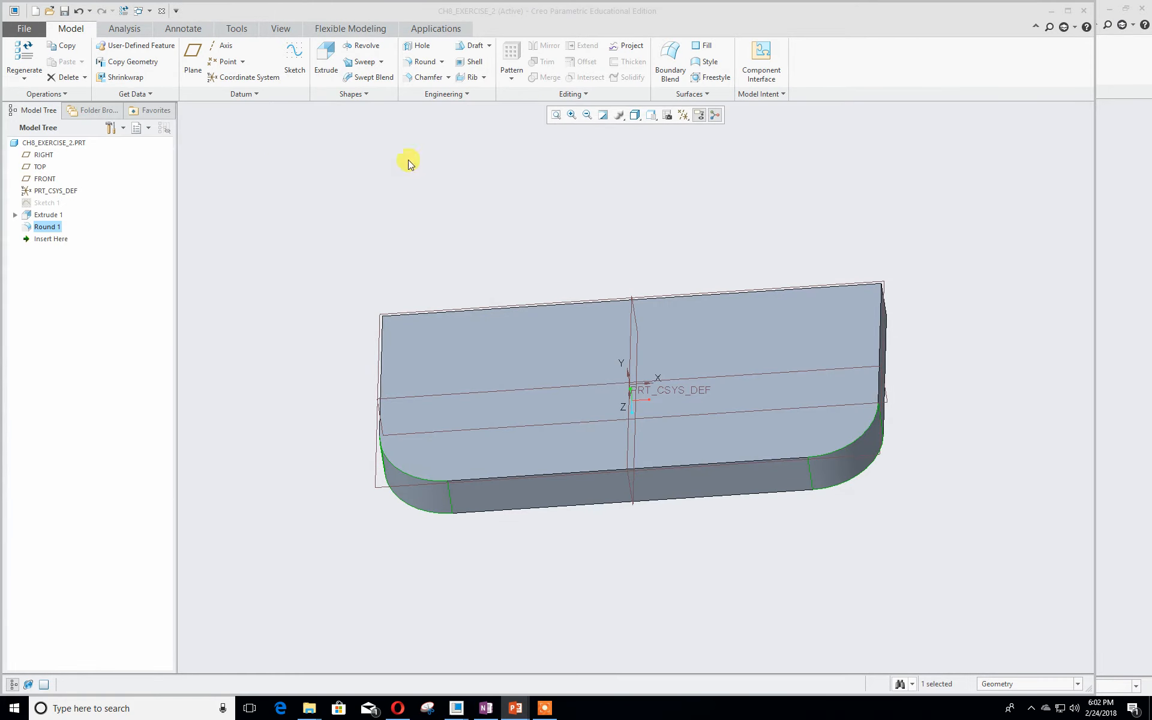
click(418, 46)
middle_drag(346, 255, 351, 304)
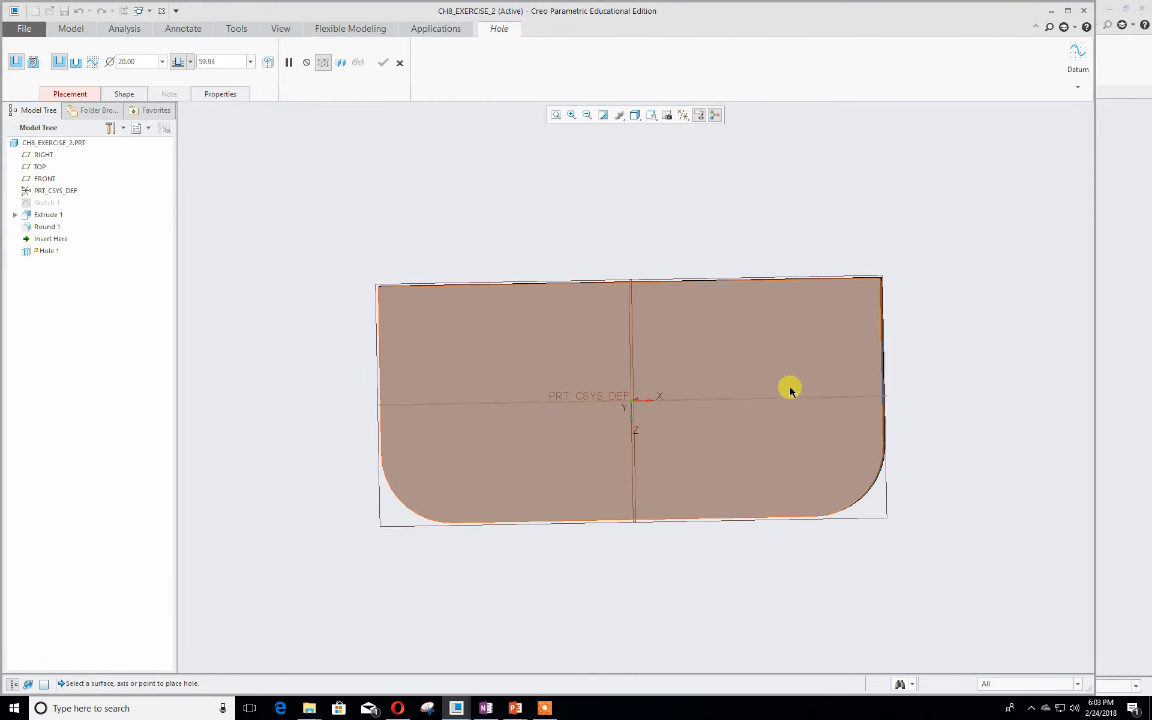
click(455, 457)
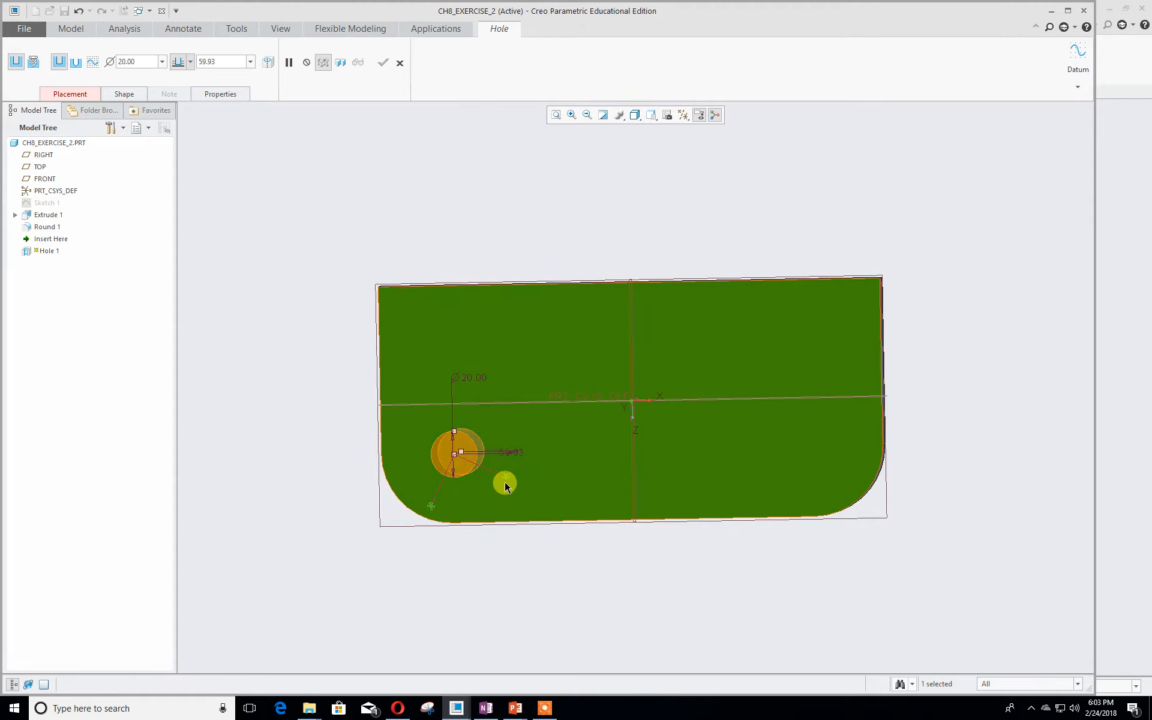
- Attach the hole's two offset references to the RIGHT datum plane and the plate's front edge
drag(432, 506, 612, 462)
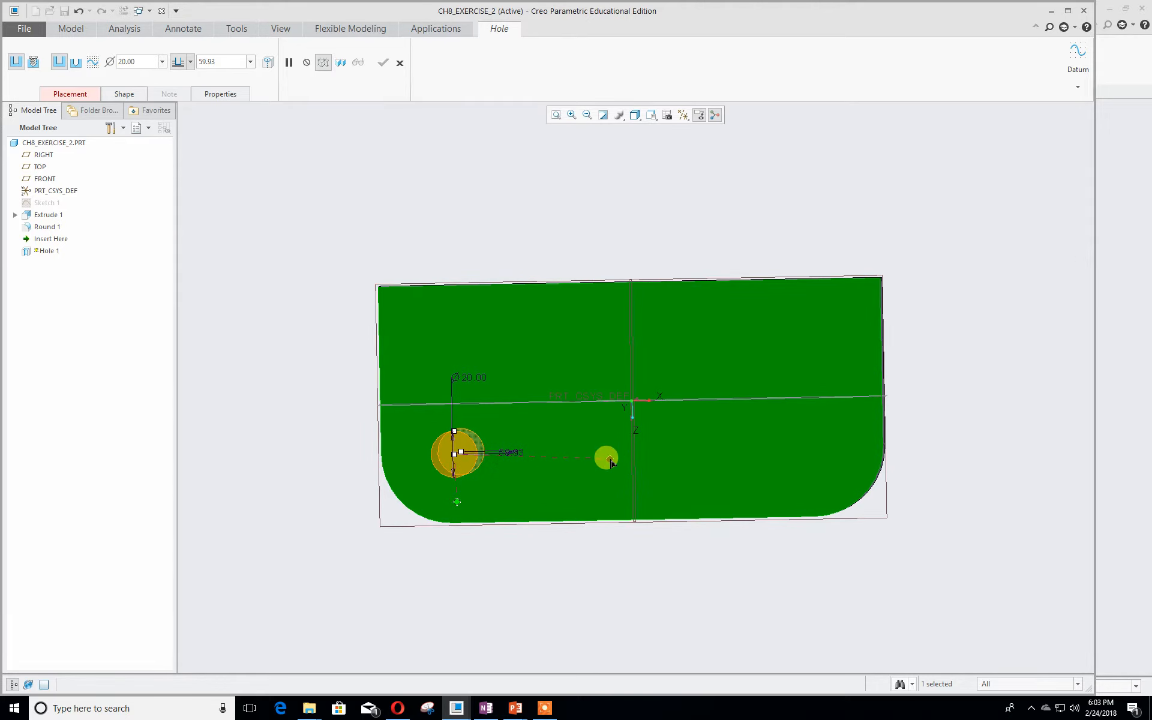
mouse_move(611, 462)
mouse_down()
mouse_move(610, 450)
mouse_move(633, 456)
mouse_up()
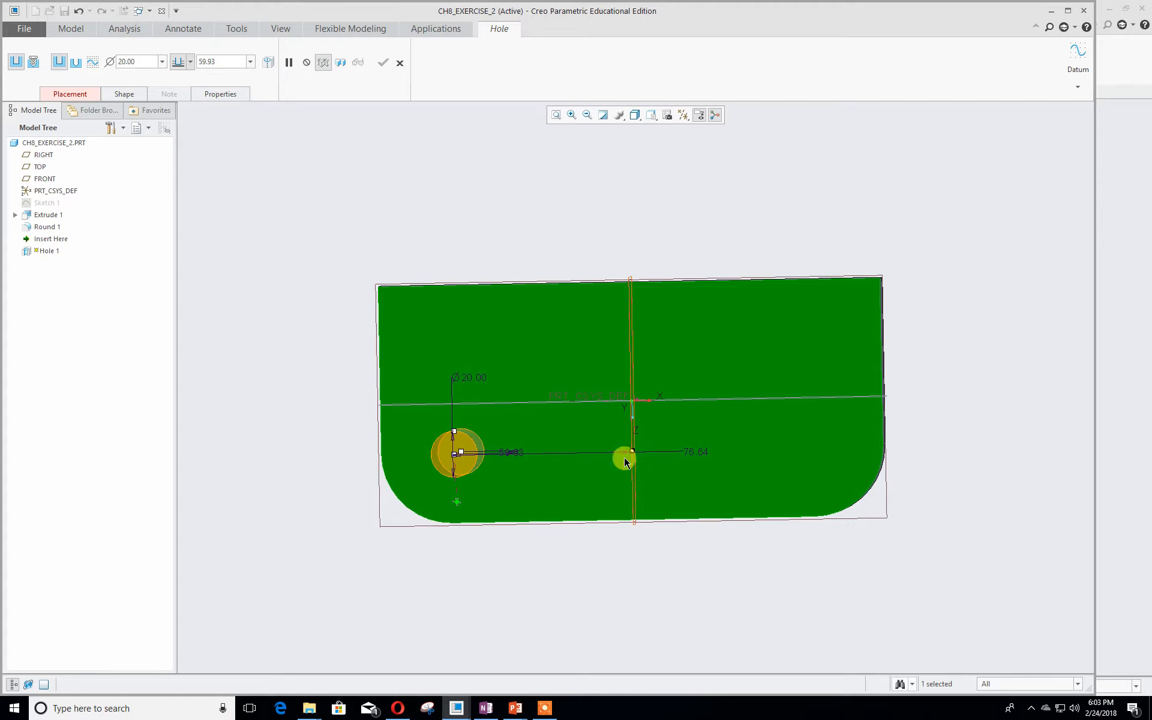
drag(462, 509, 460, 527)
mouse_move(432, 534)
middle_down()
mouse_move(432, 512)
mouse_move(421, 513)
mouse_move(437, 529)
middle_up()
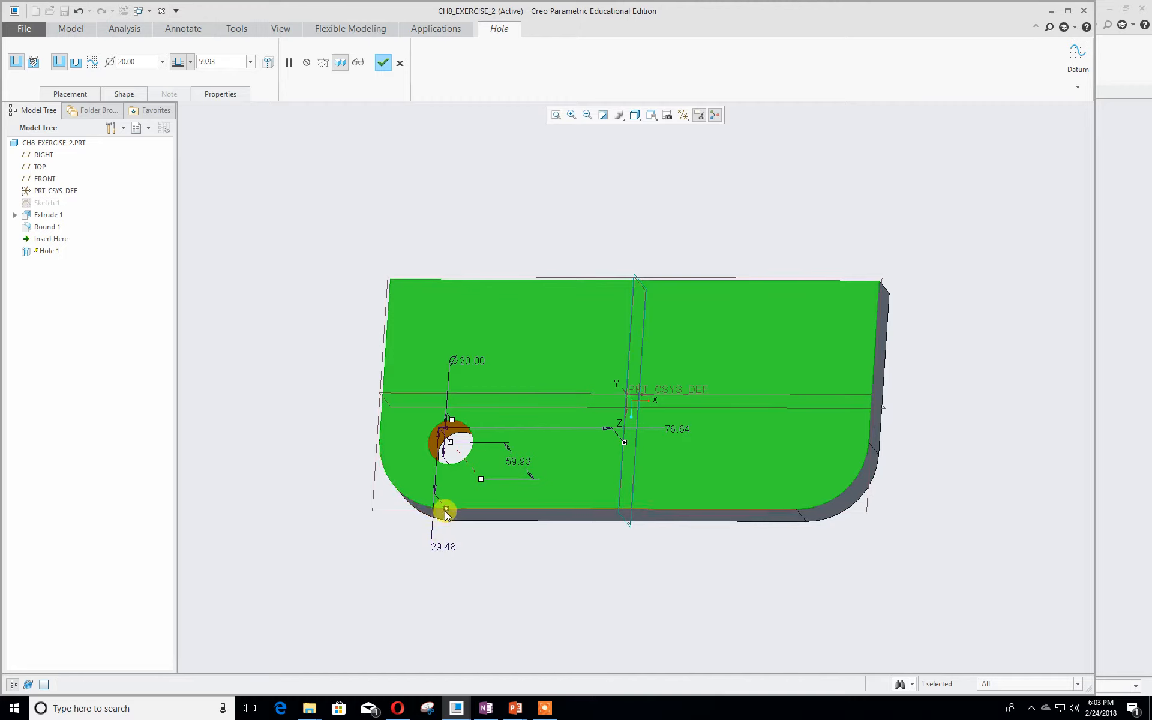
mouse_move(444, 541)
middle_down()
mouse_move(446, 551)
mouse_move(449, 542)
middle_up()
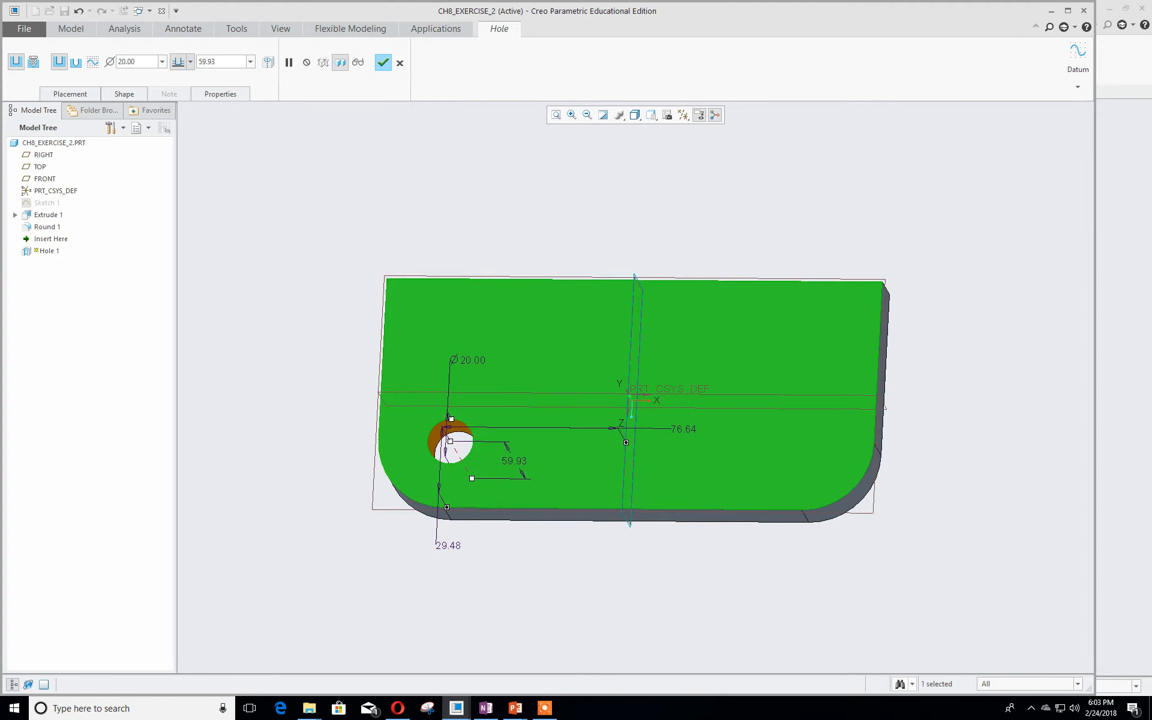
- From the top view, set the hole's offset to 156/2 from the RIGHT plane and 30 from the front edge, following the PowerPoint drawing
drag(0, 127, 530, 114)
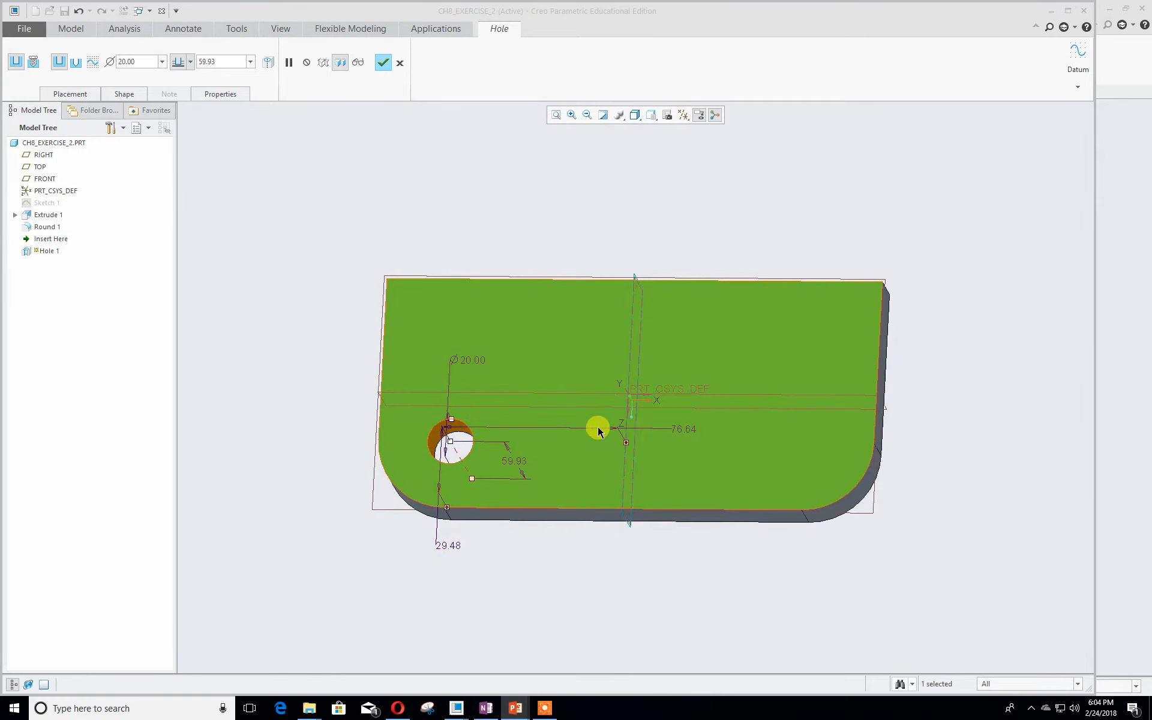
click(650, 119)
click(663, 210)
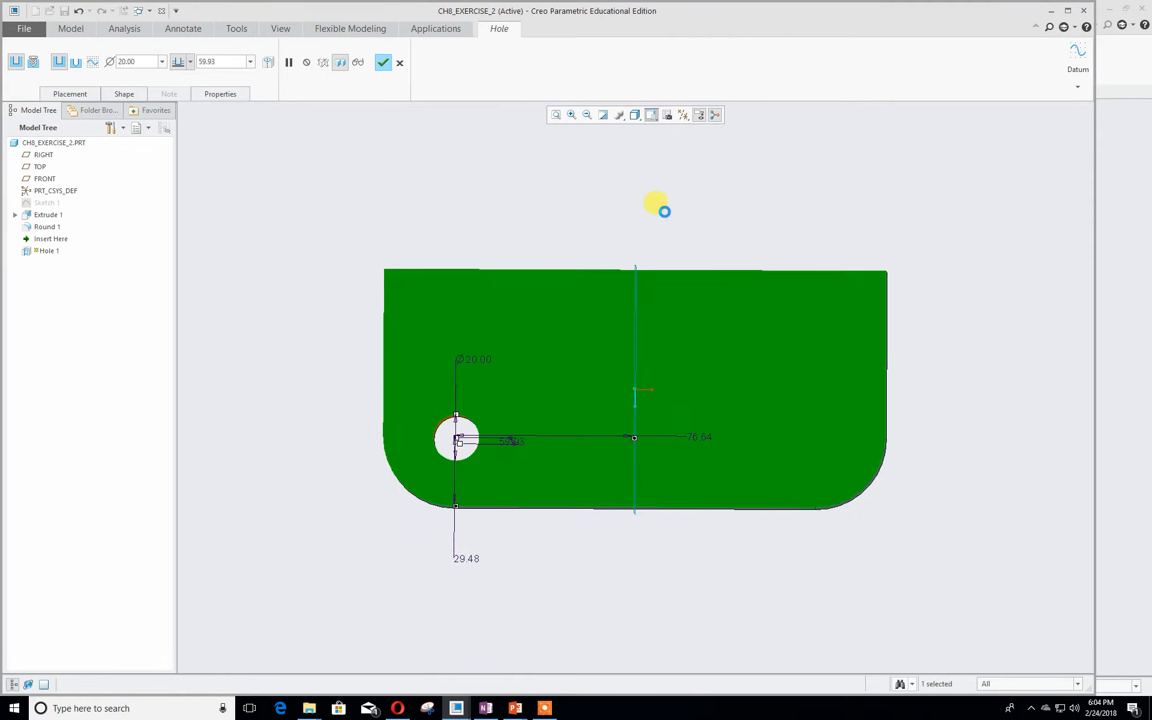
double_click(696, 437)
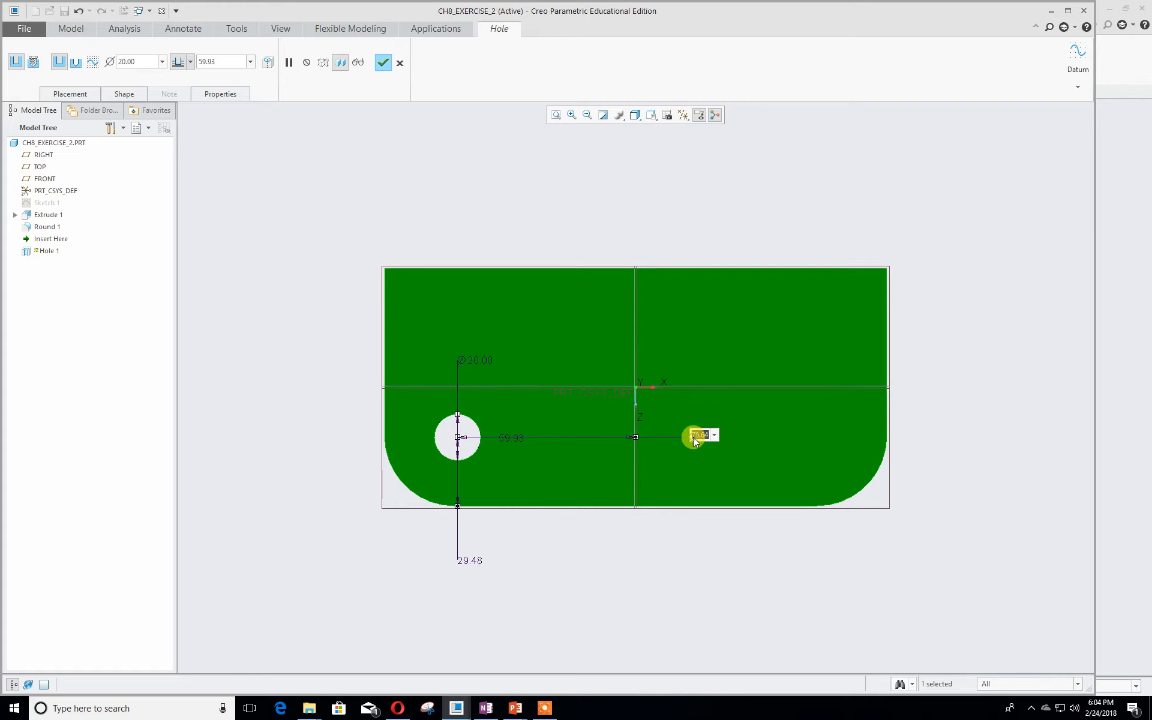
text(156/2)
key(Return)
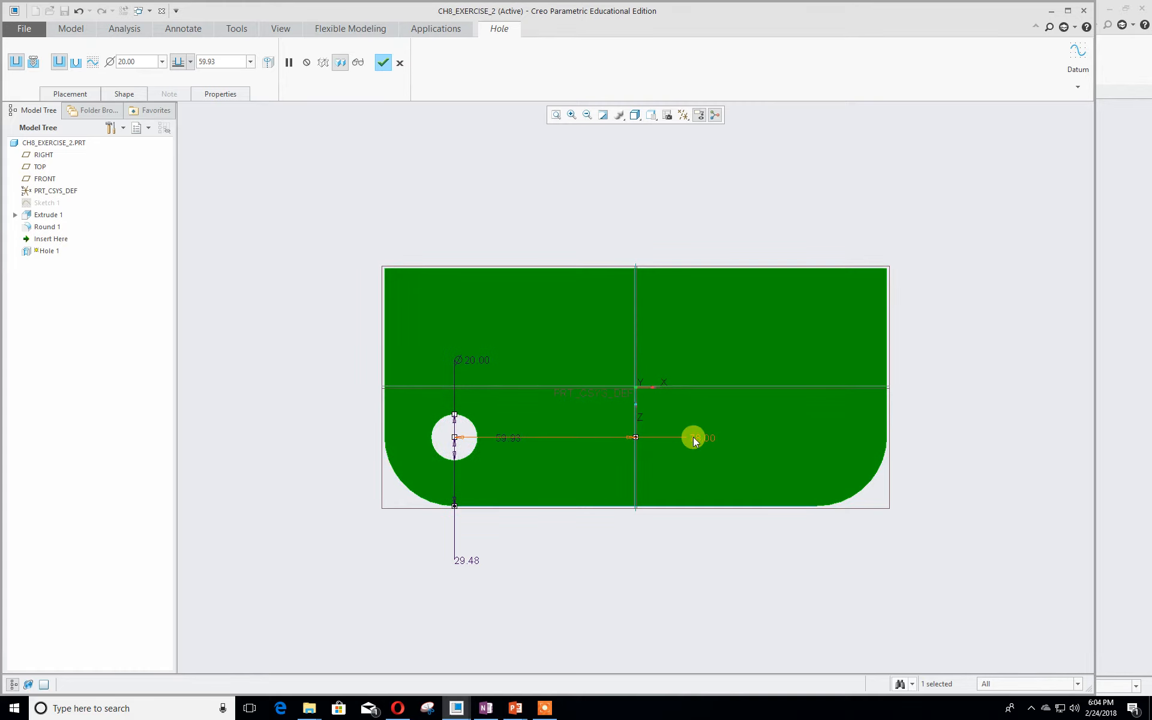
double_click(470, 560)
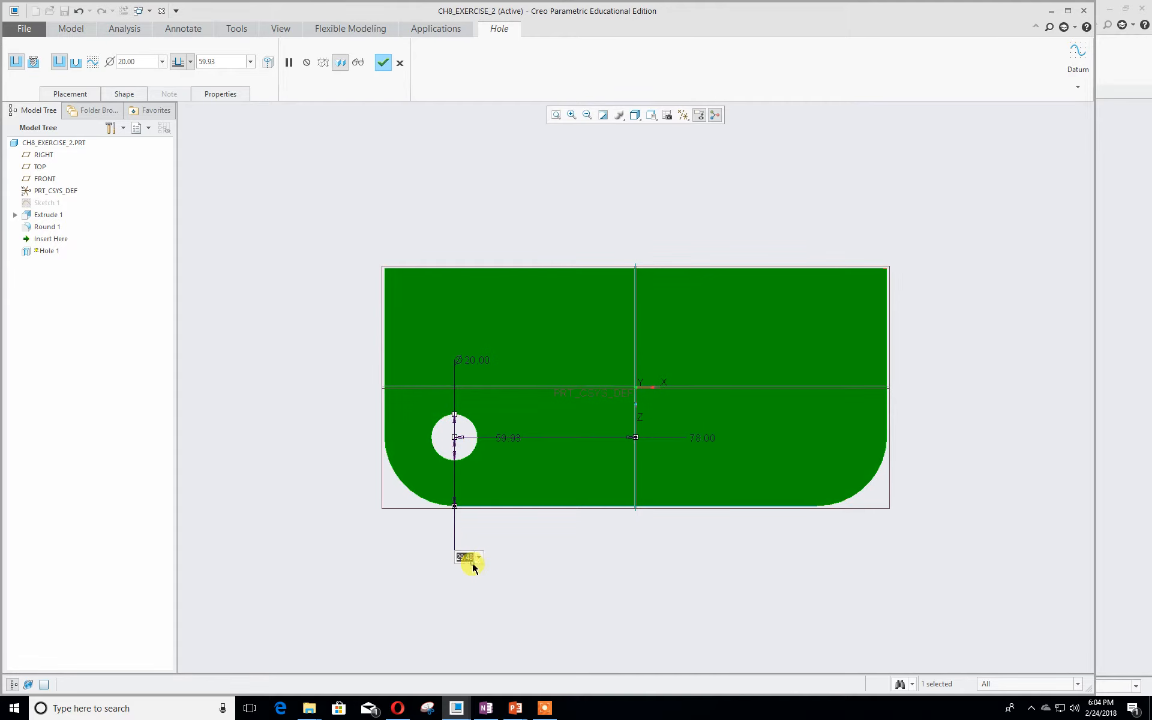
key(Return)
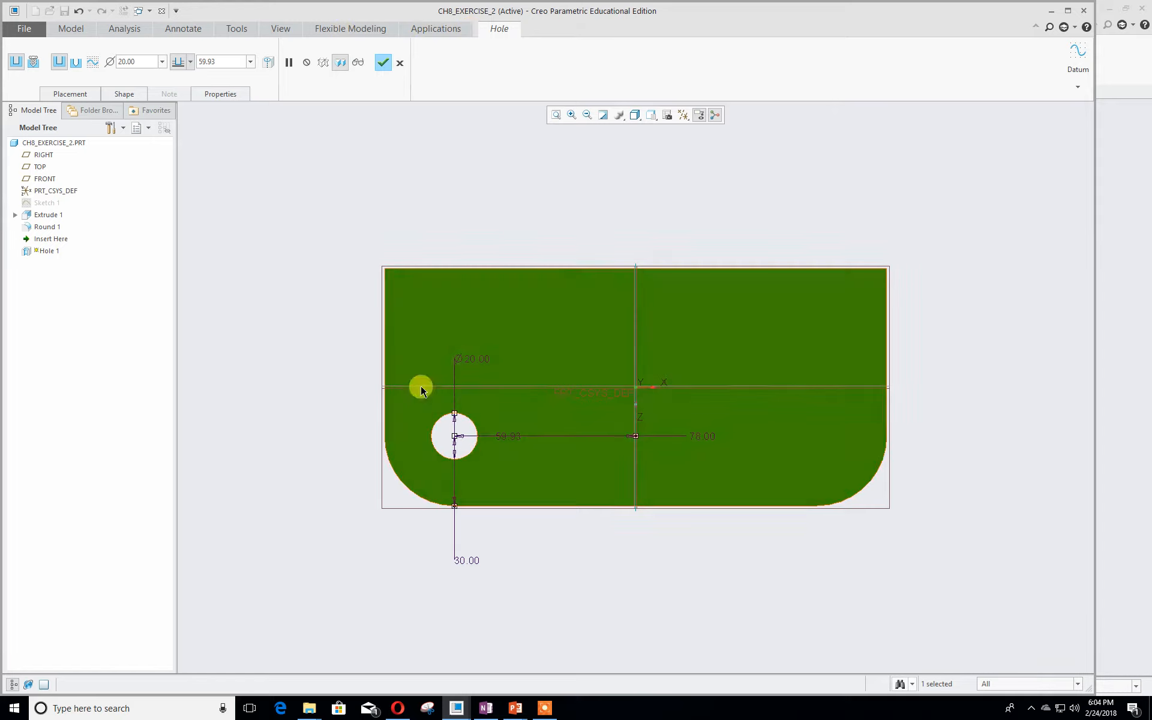
- Check the hole callout in the PowerPoint drawing, then give the hole a standard drill profile with a counterbore in Creo
key(alt+Tab)
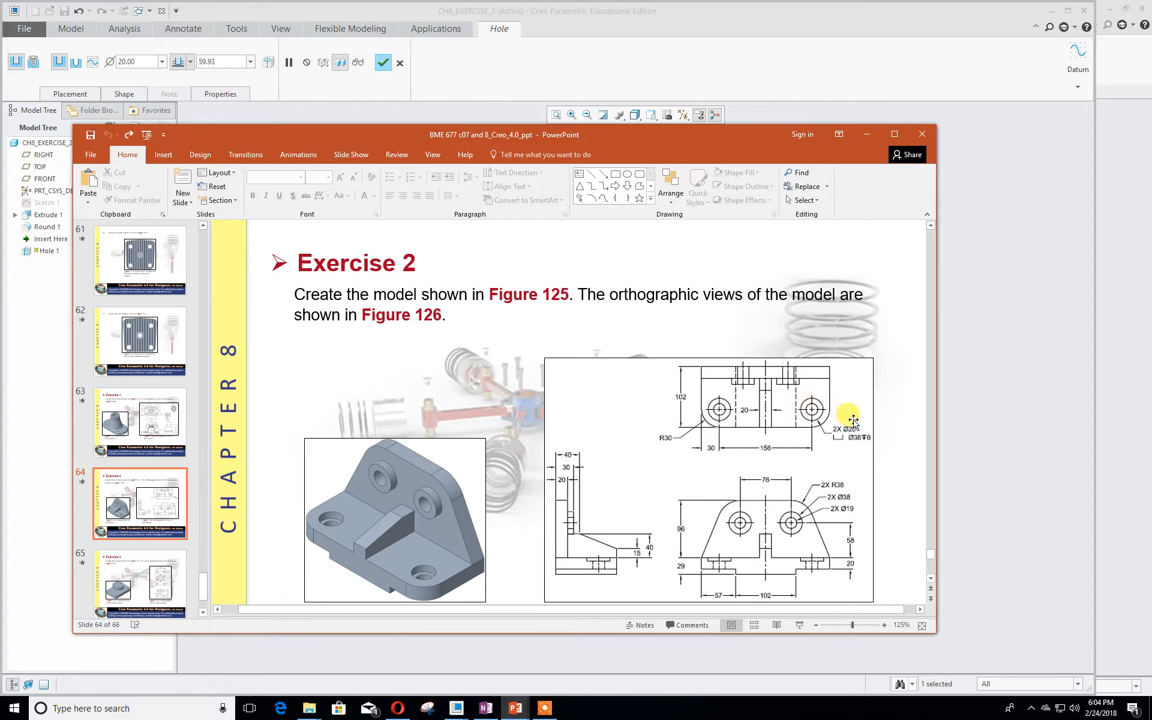
drag(523, 138, 0, 130)
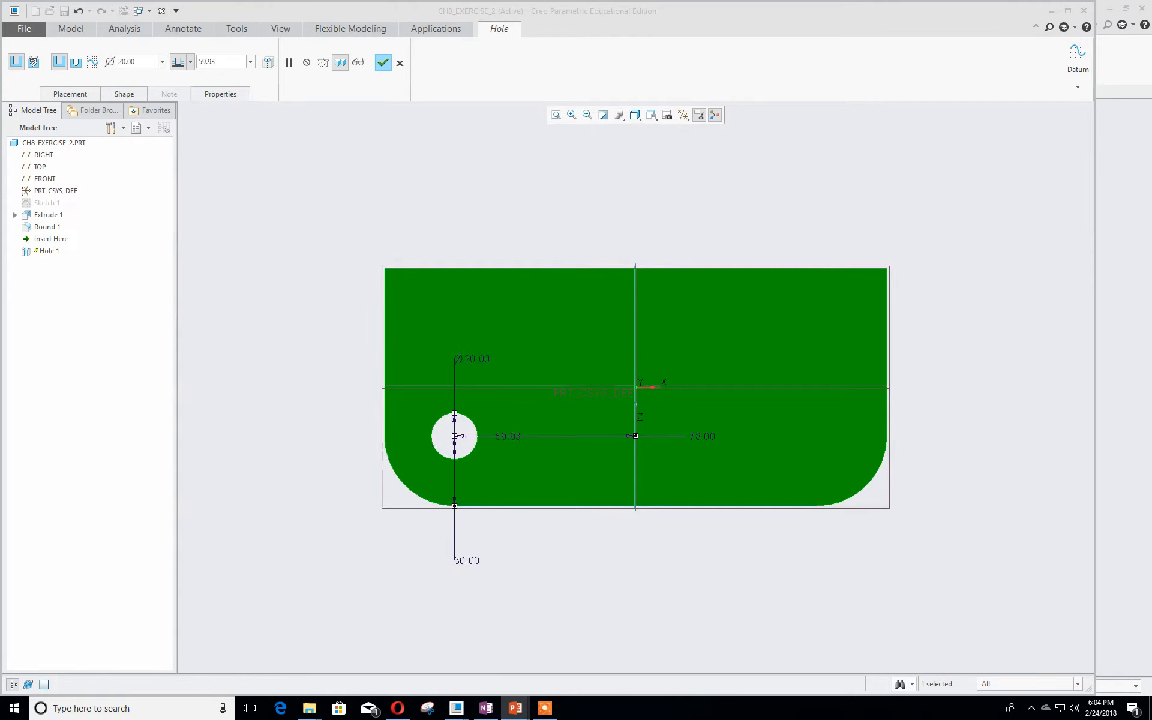
click(73, 62)
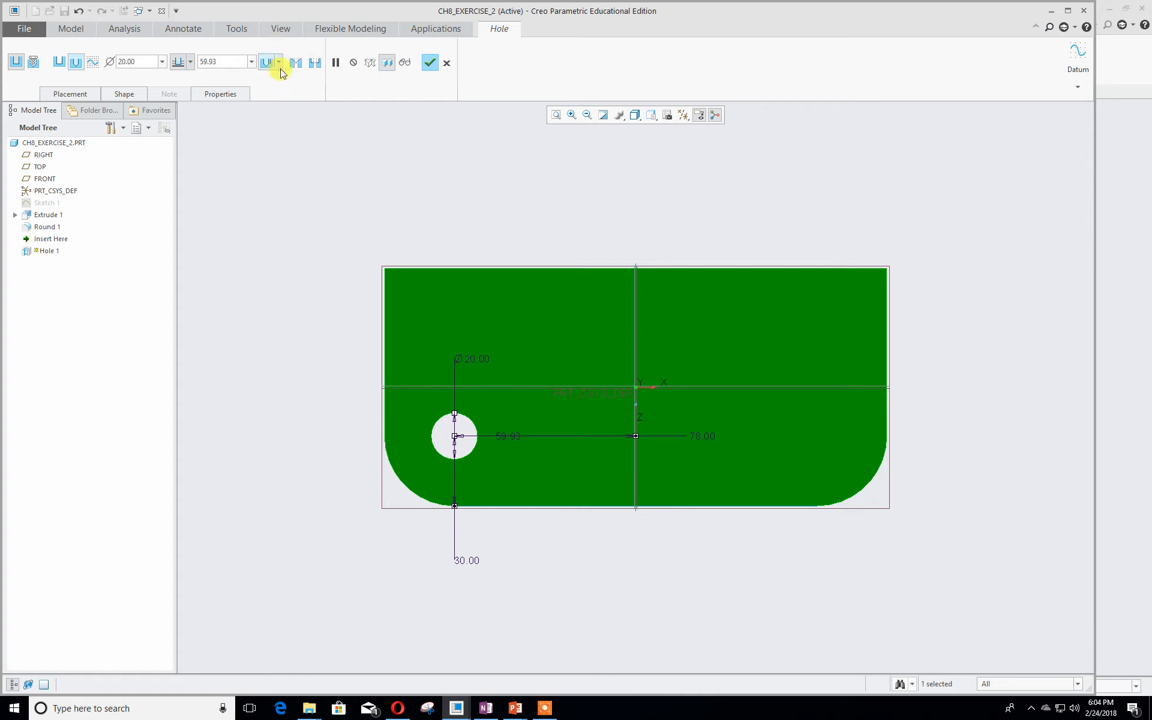
click(313, 63)
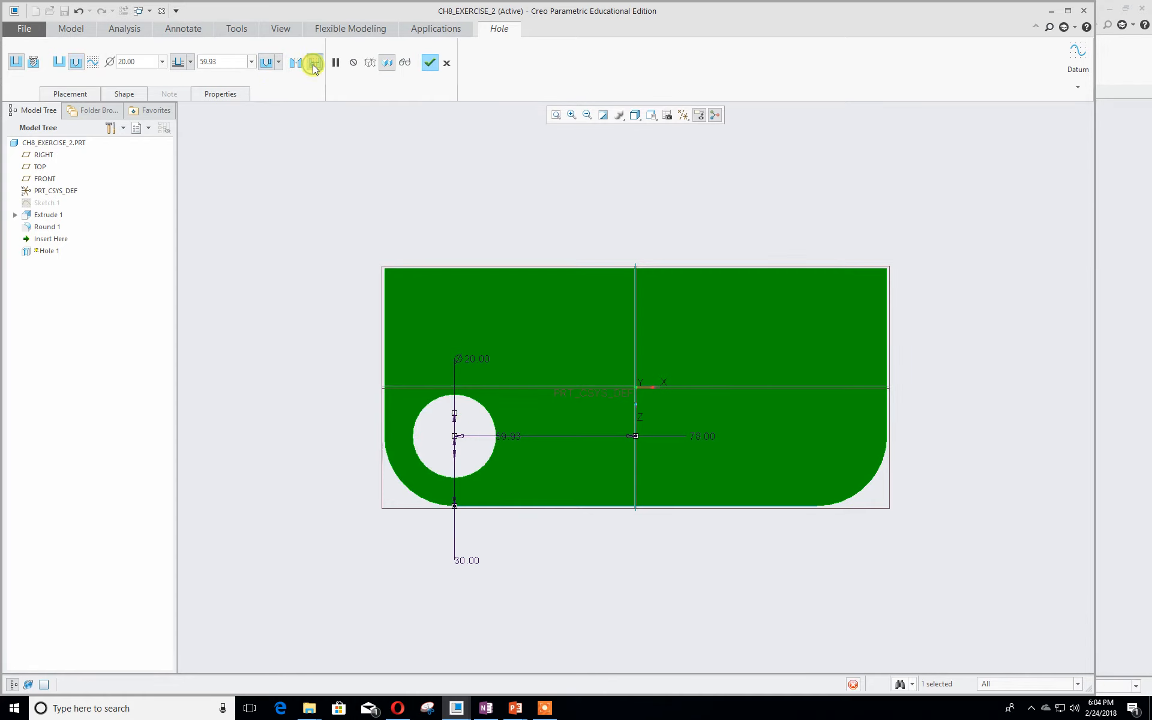
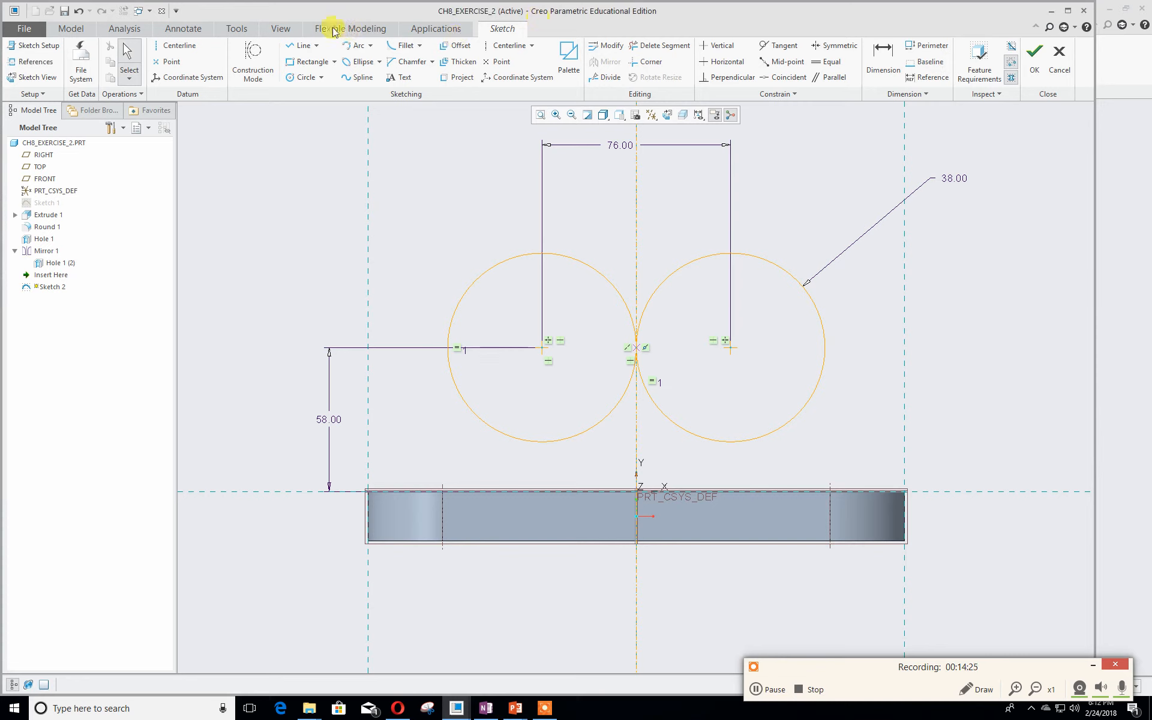
- Draw a line from the base plate's top-left corner tangent to the left circle and mirror it about the vertical centerline
click(302, 45)
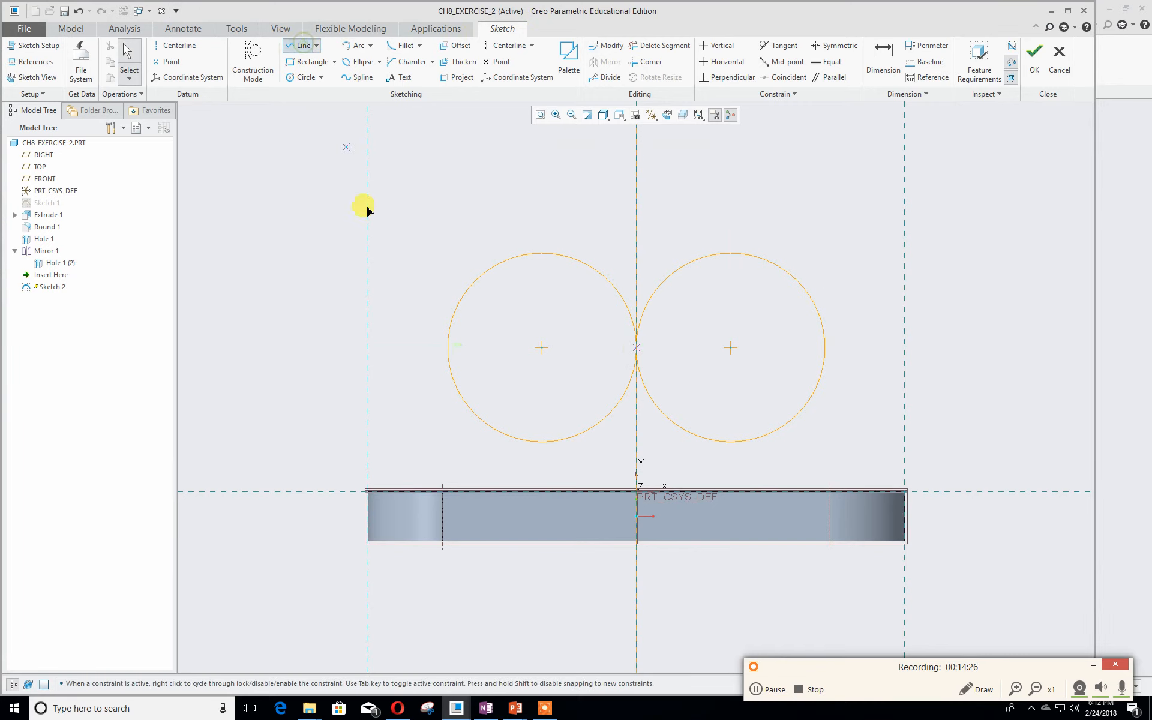
click(369, 490)
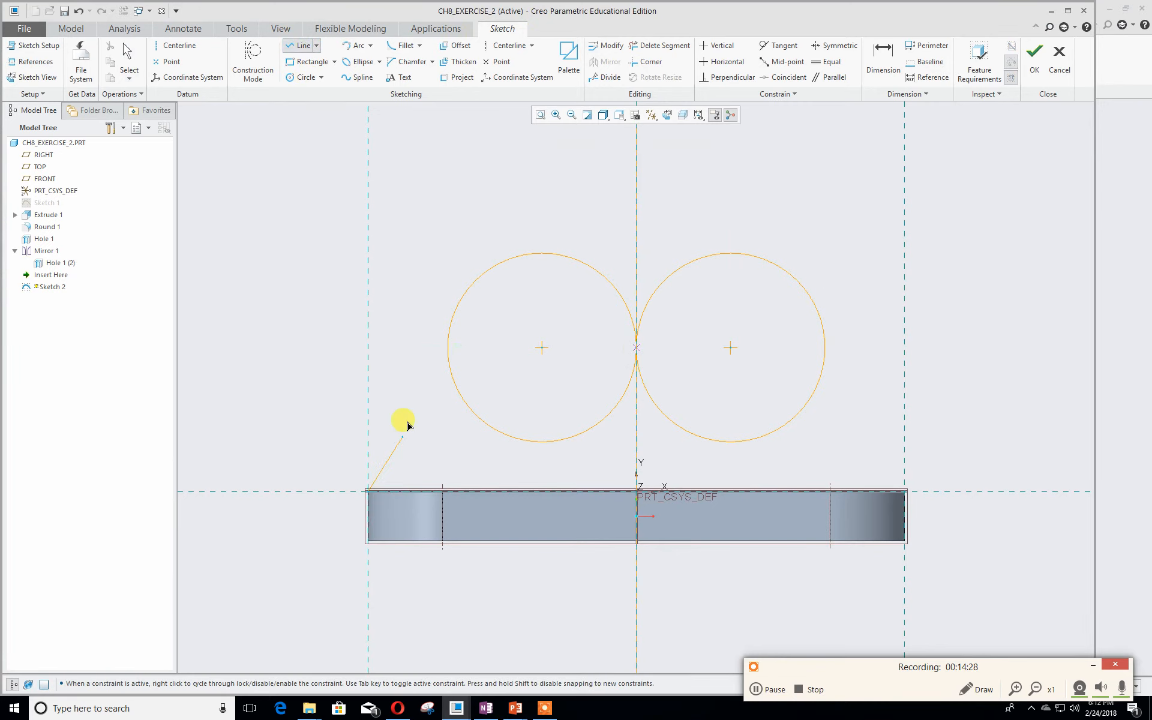
click(455, 318)
middle_click(667, 330)
middle_click(882, 309)
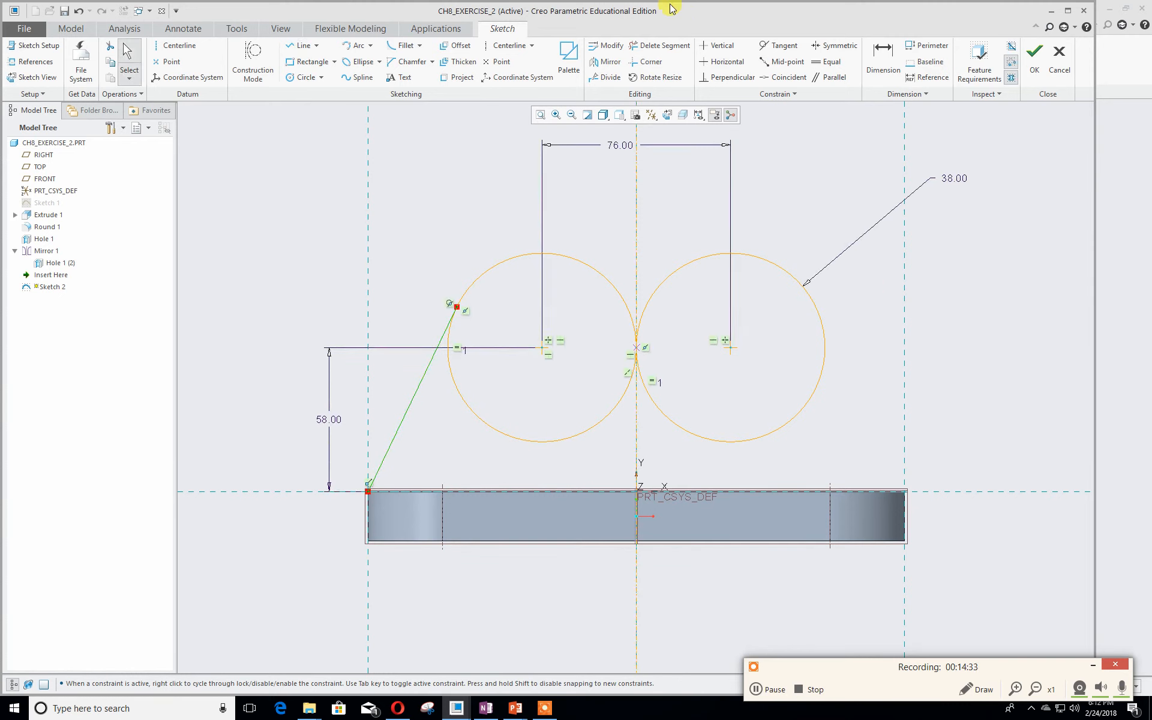
click(606, 61)
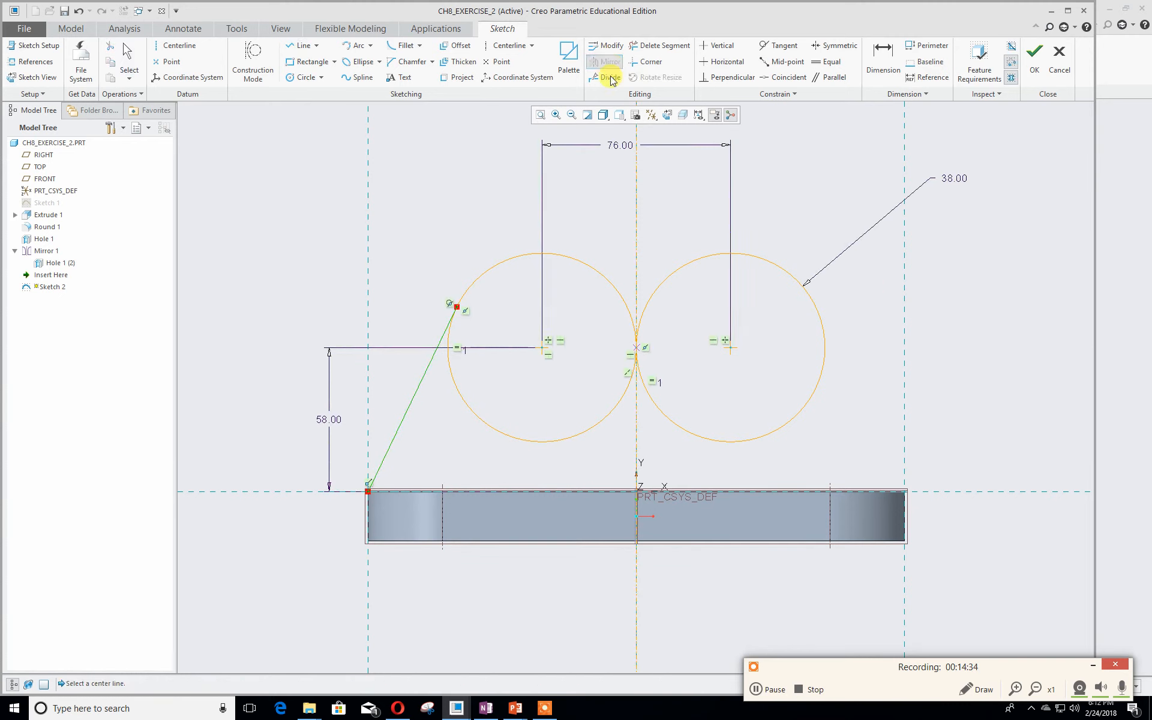
click(636, 202)
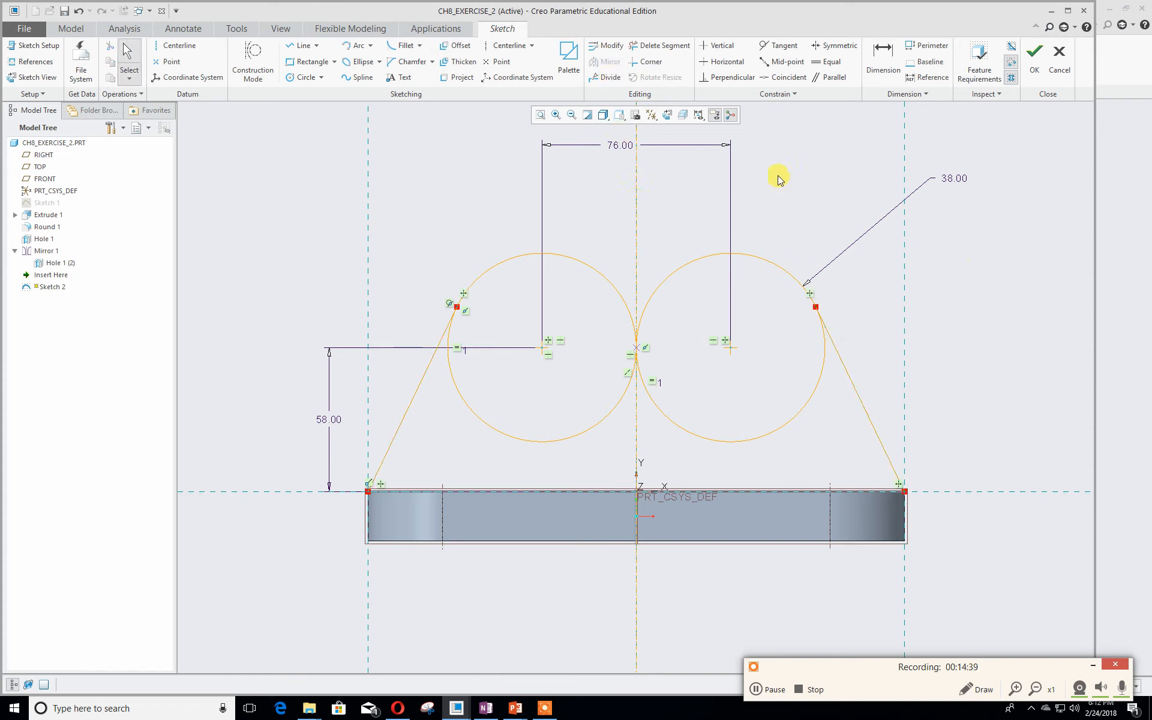
- Join the tops of the two circles with a horizontal tangent line and trim away the circles' inner arcs
click(300, 45)
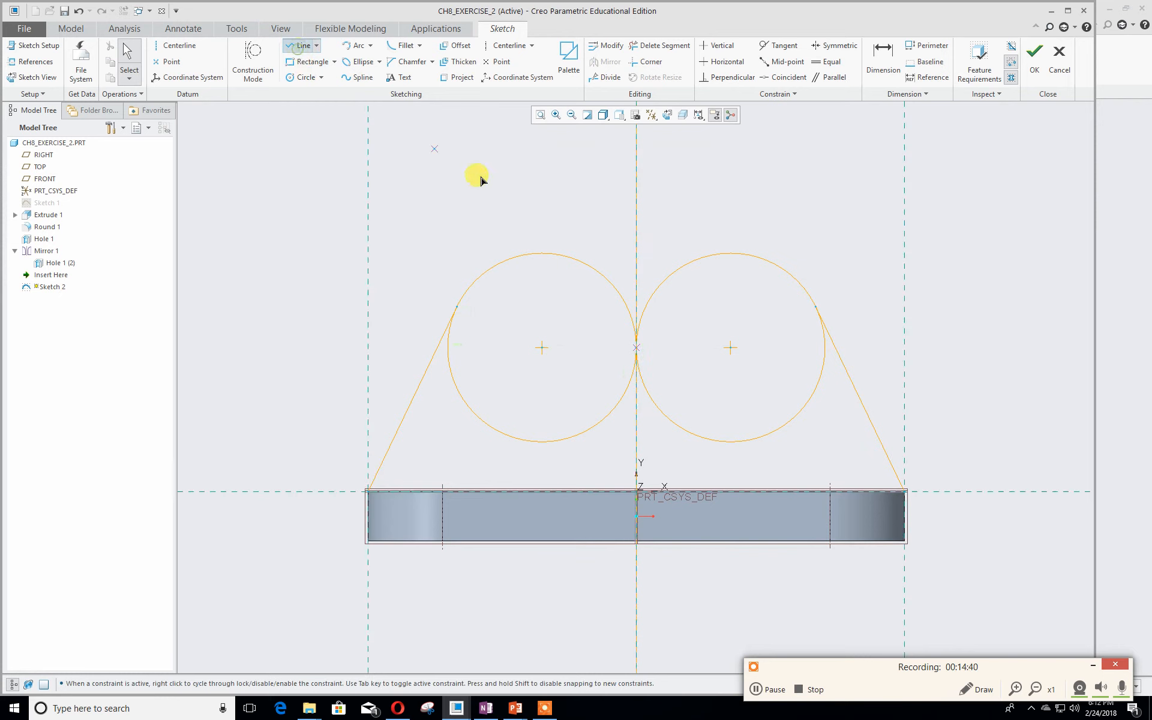
click(541, 254)
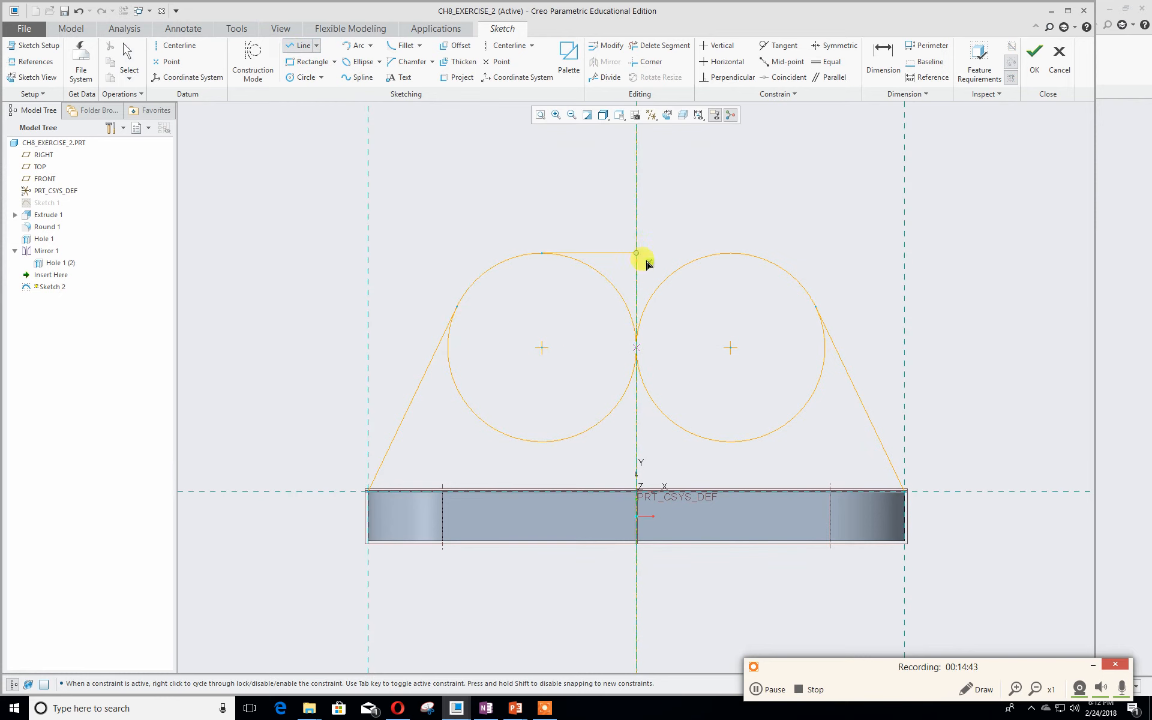
click(736, 255)
middle_click(843, 250)
middle_click(843, 251)
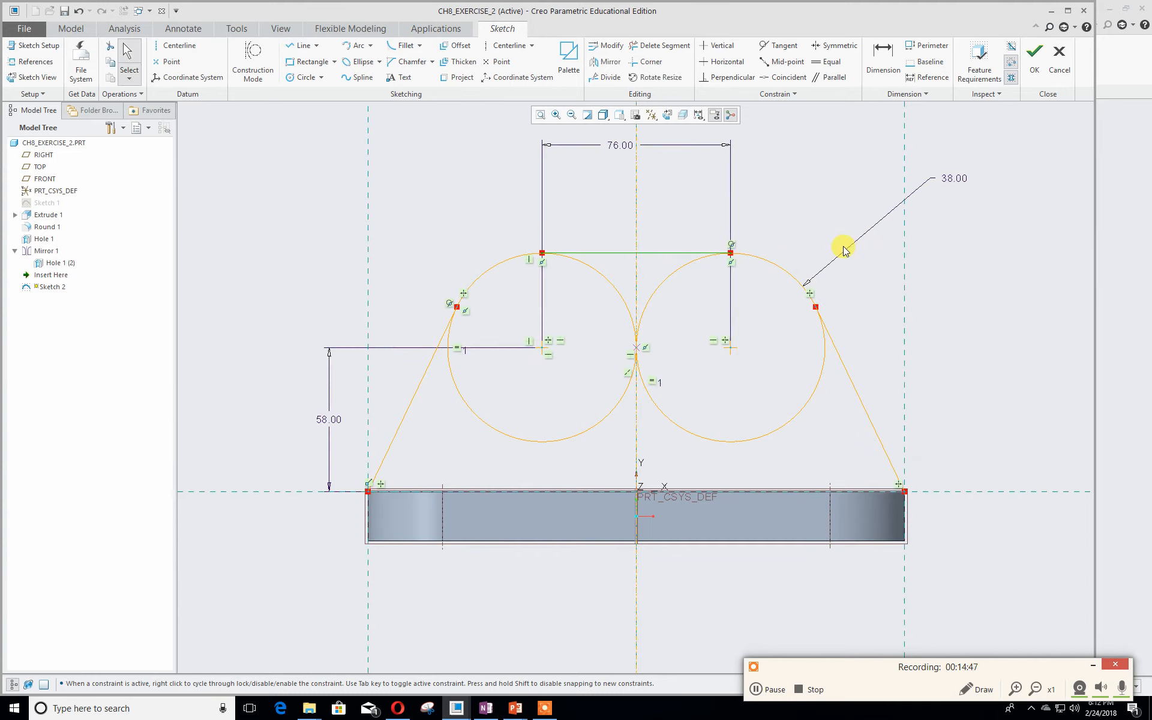
click(653, 45)
mouse_move(483, 457)
mouse_down()
mouse_move(507, 399)
mouse_move(673, 408)
mouse_move(681, 348)
mouse_move(606, 306)
mouse_move(796, 424)
mouse_up()
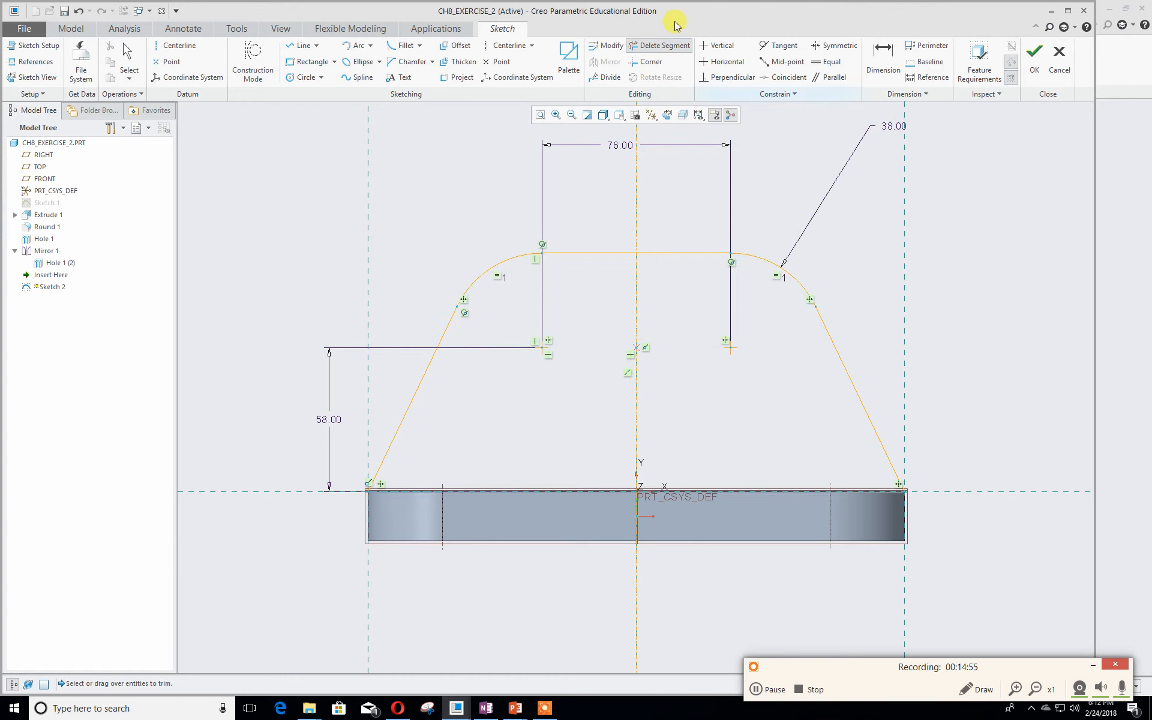
- Close the wall profile with a line along the base plate's top edge and finish the sketch
click(303, 45)
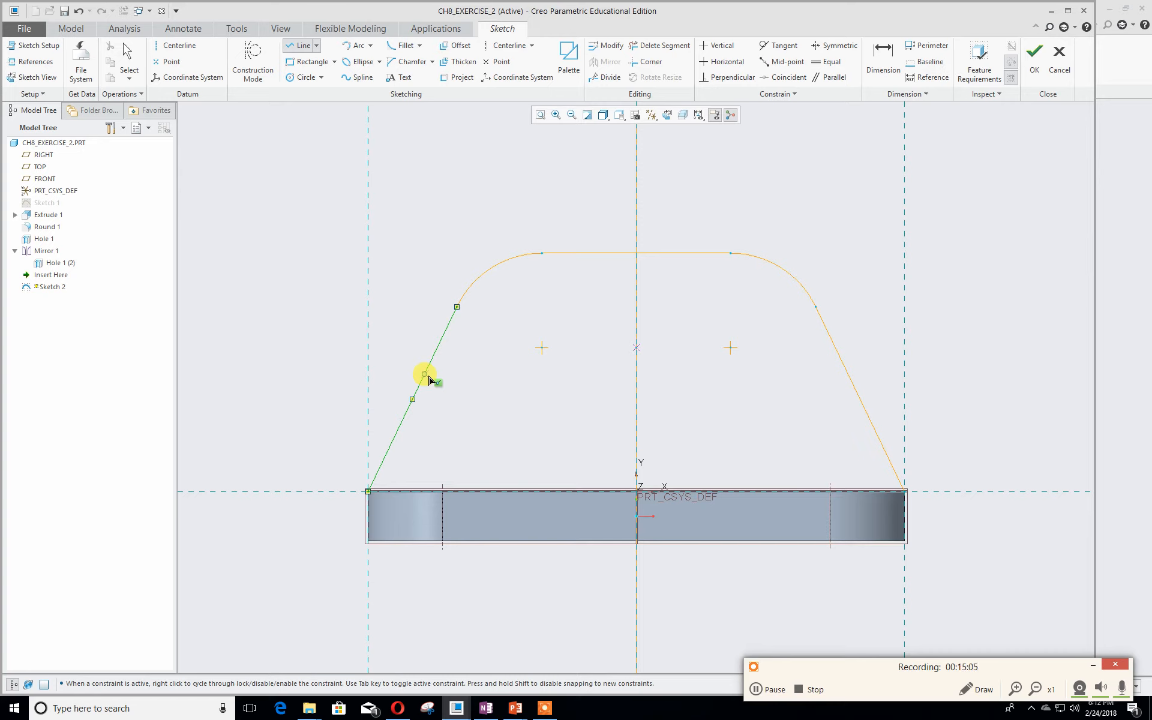
click(371, 495)
click(370, 495)
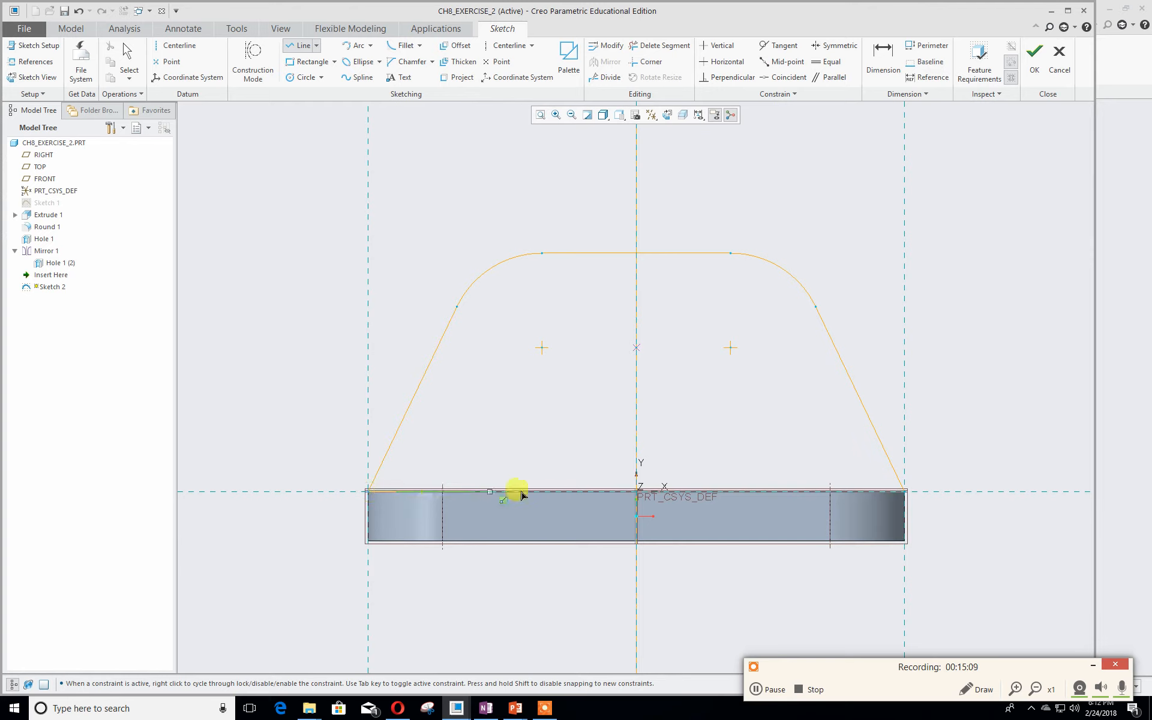
click(899, 489)
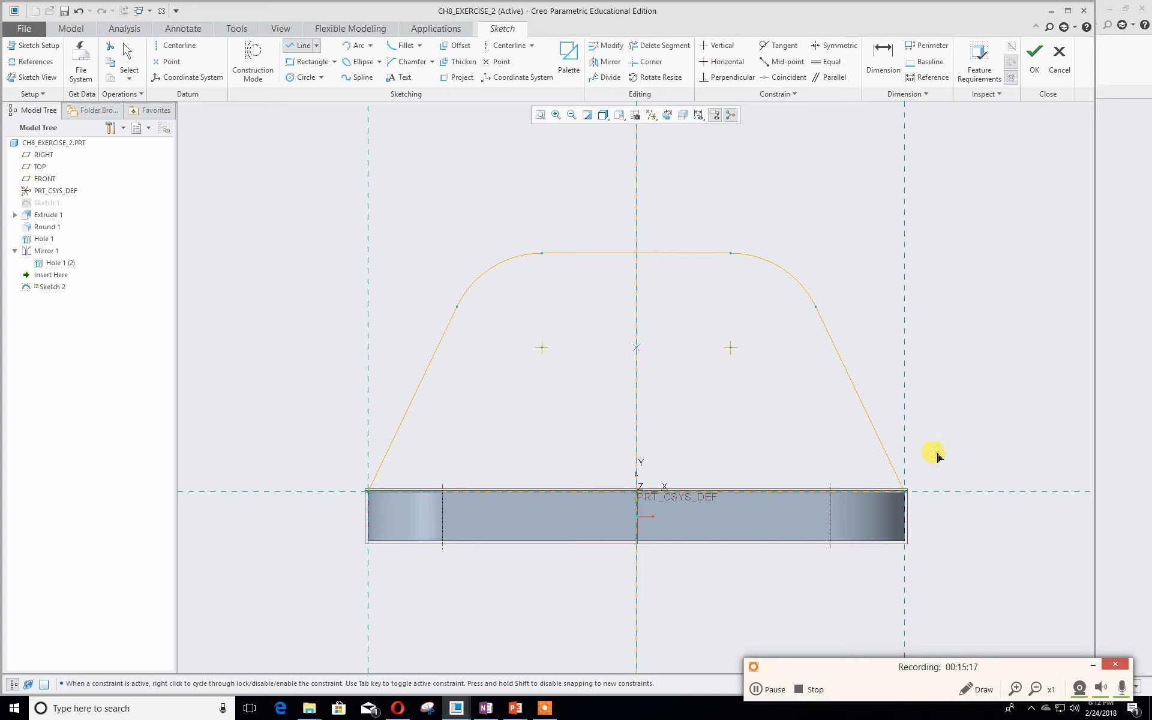
middle_click(939, 458)
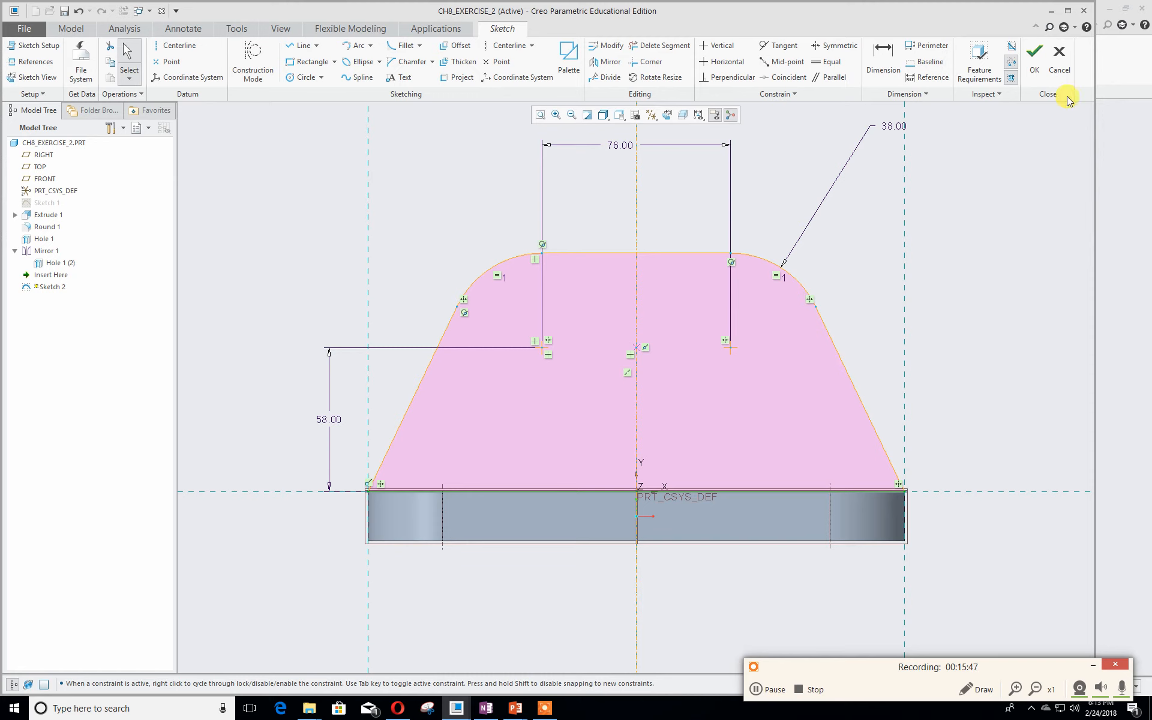
middle_drag(985, 314, 959, 335)
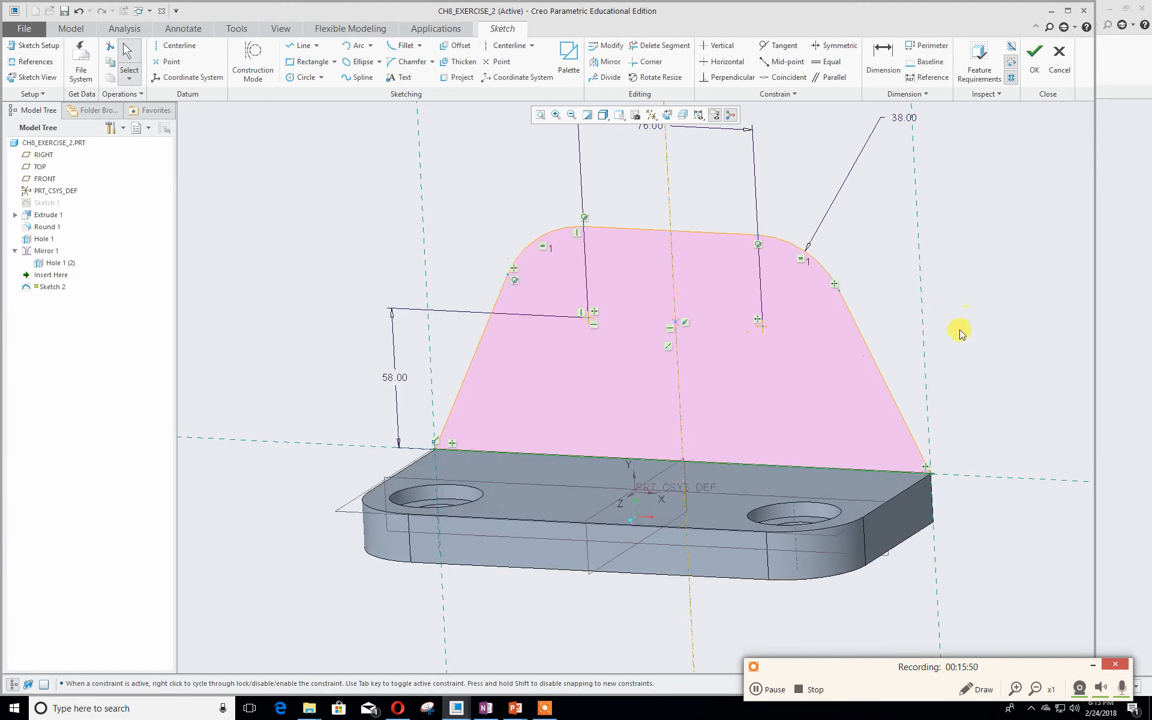
click(1034, 60)
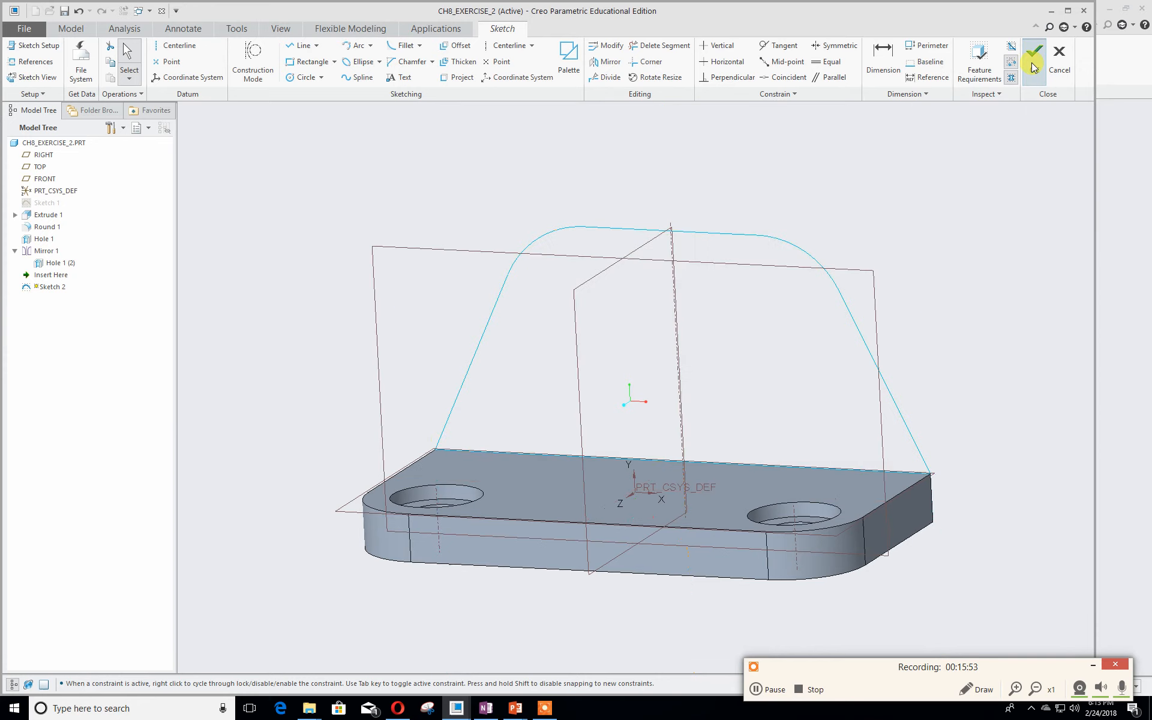
- Extrude the wall profile 20 toward the front, over the base plate
click(324, 55)
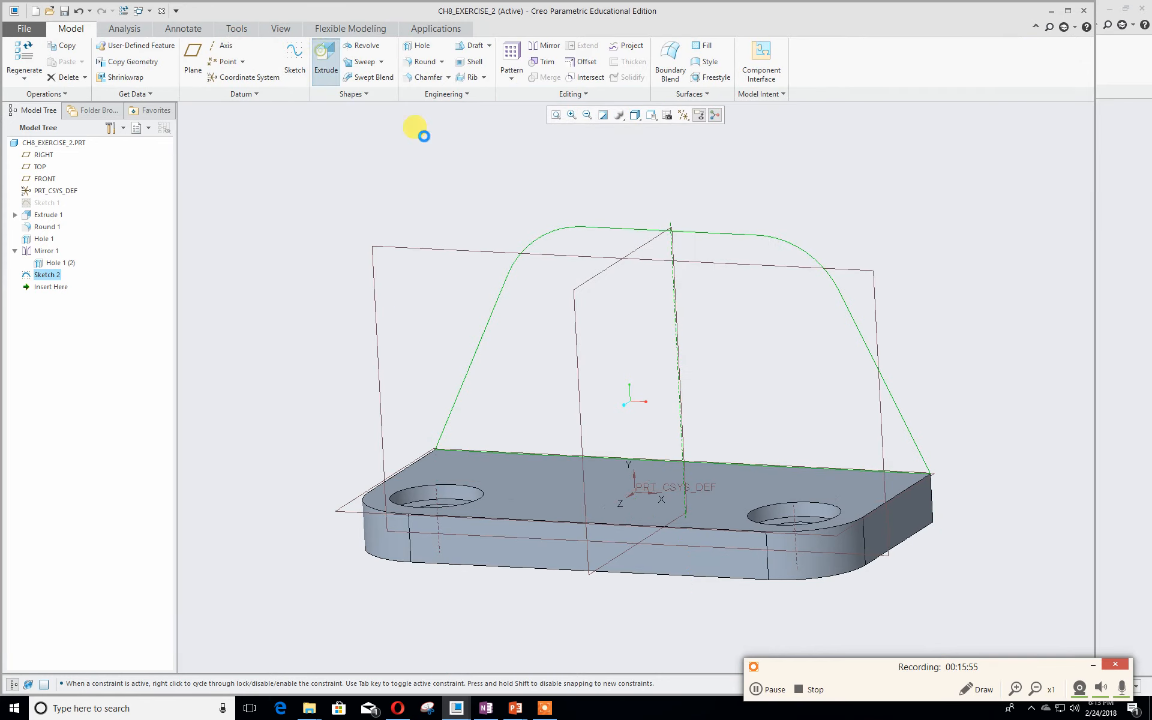
middle_drag(960, 327, 892, 342)
drag(573, 363, 671, 320)
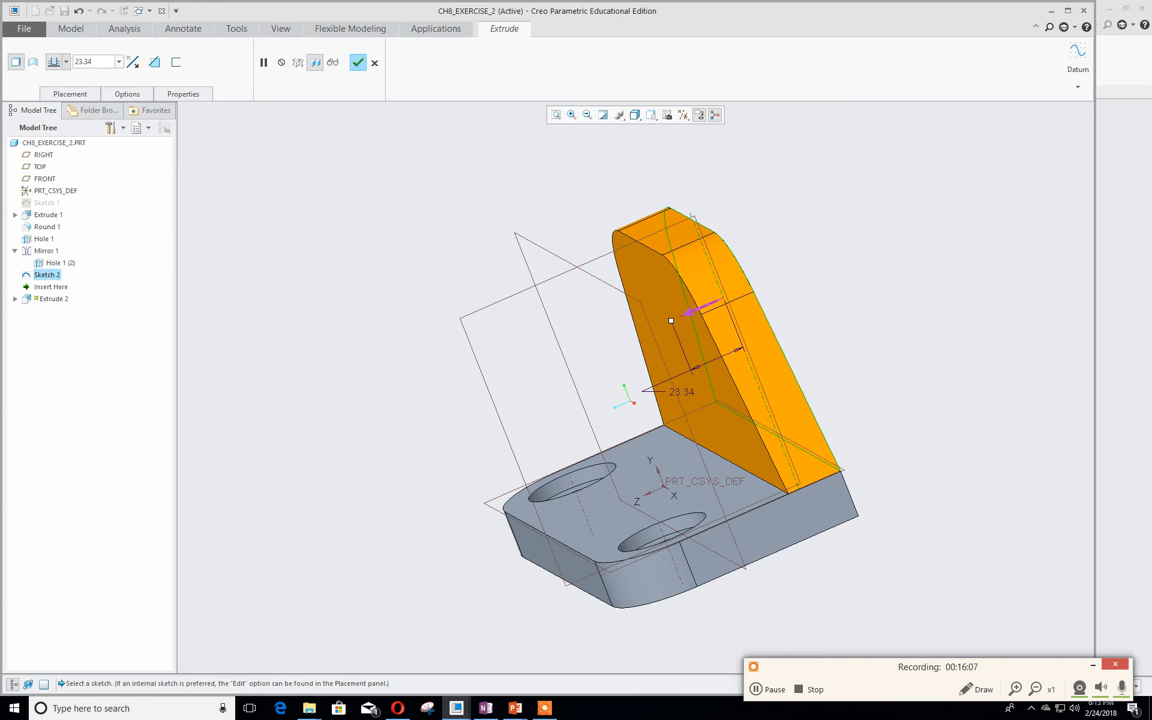
double_click(83, 62)
text(20)
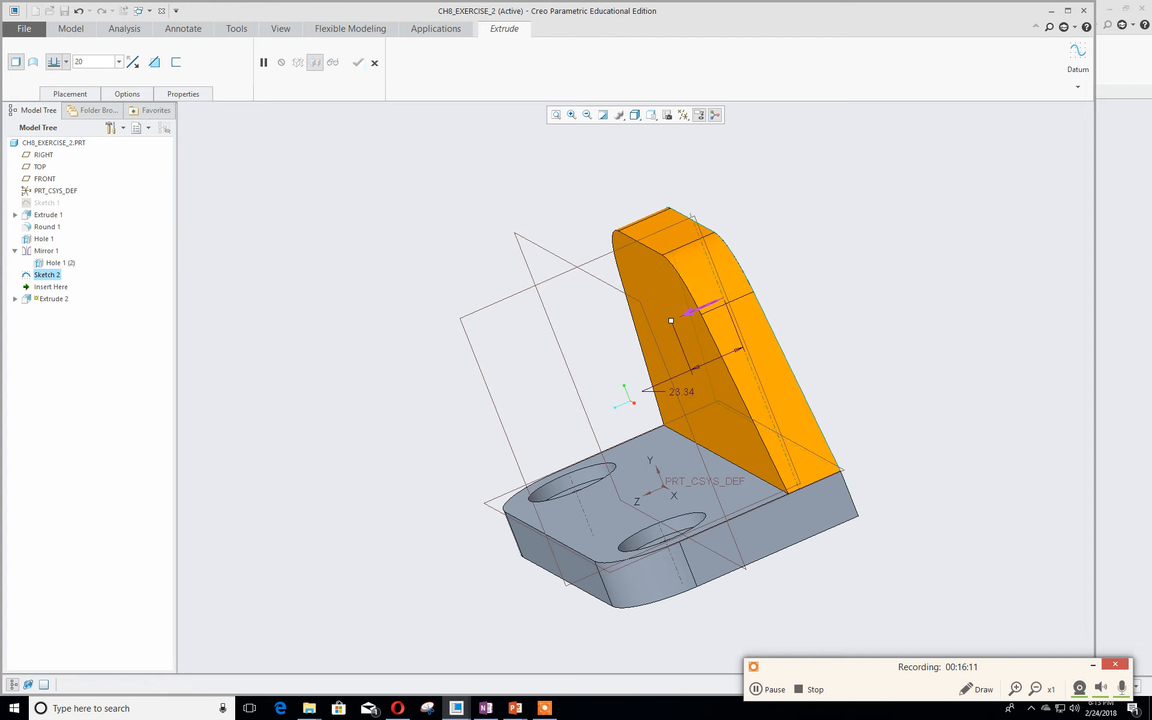
key(Return)
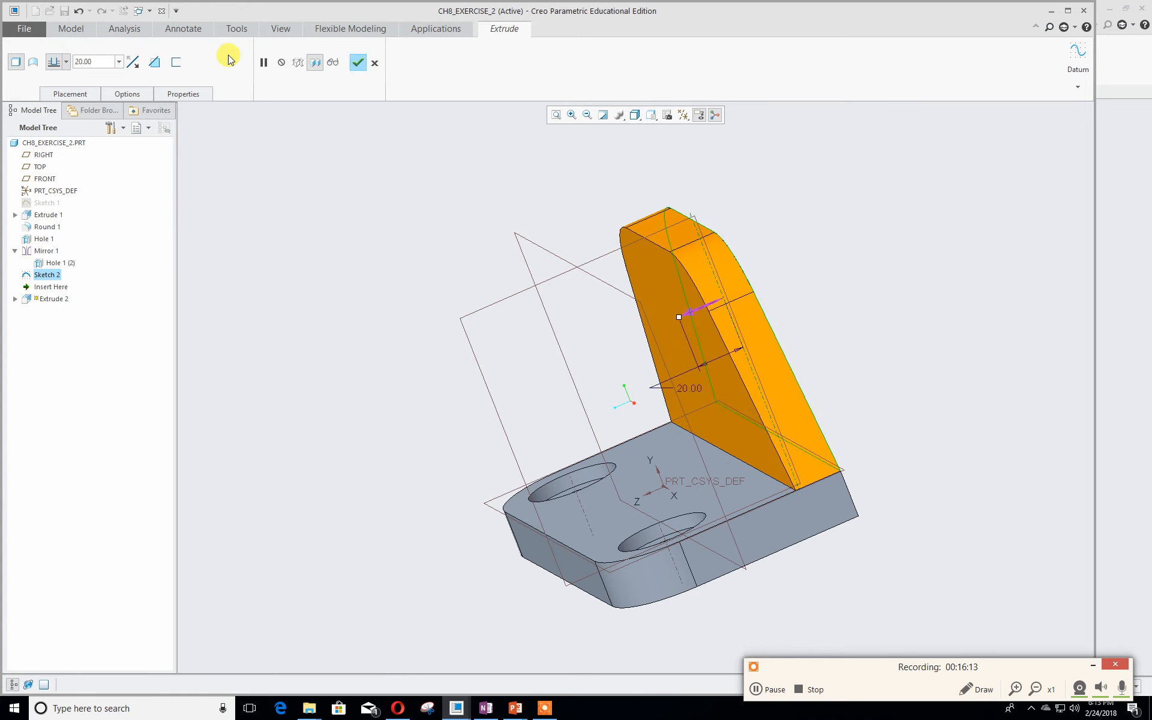
click(360, 65)
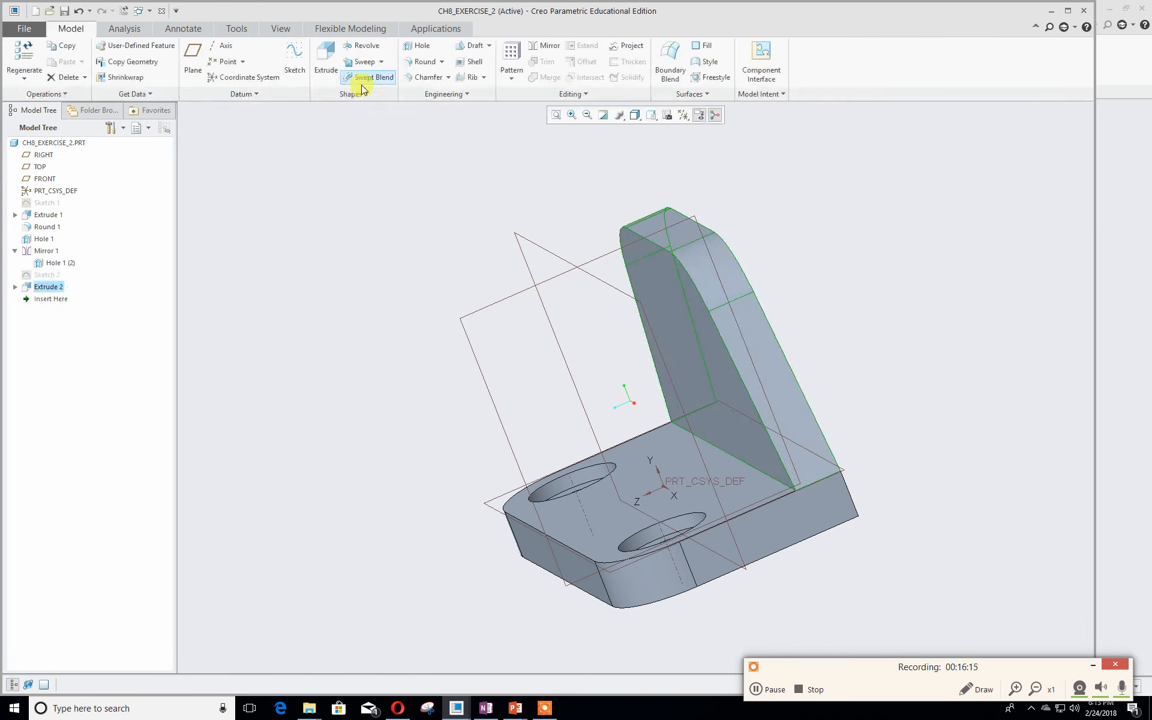
- Start a sketch on the upright wall's front face and orient the view square to the sketch plane
click(651, 117)
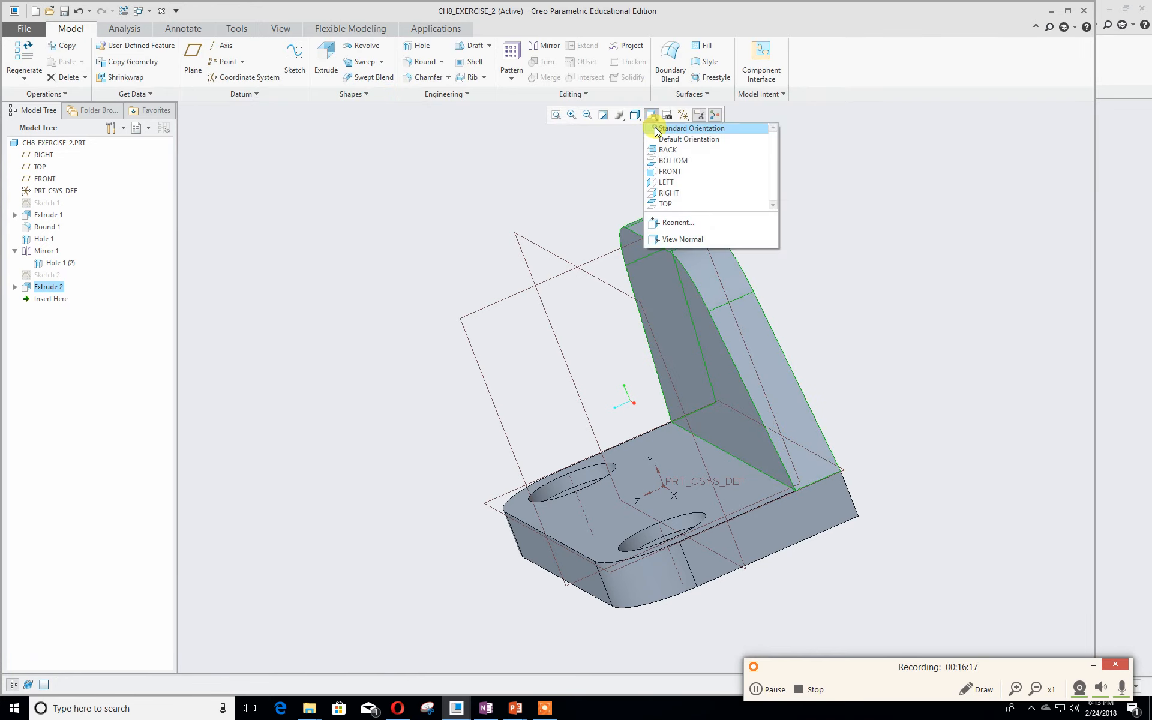
click(666, 127)
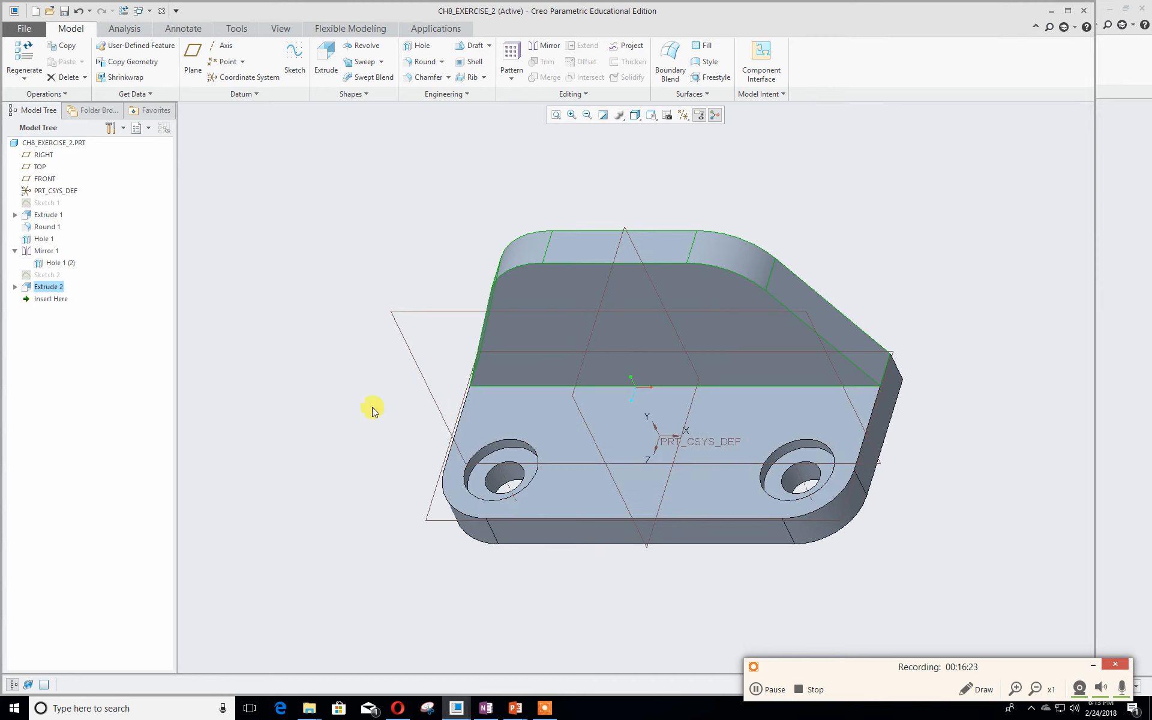
click(372, 371)
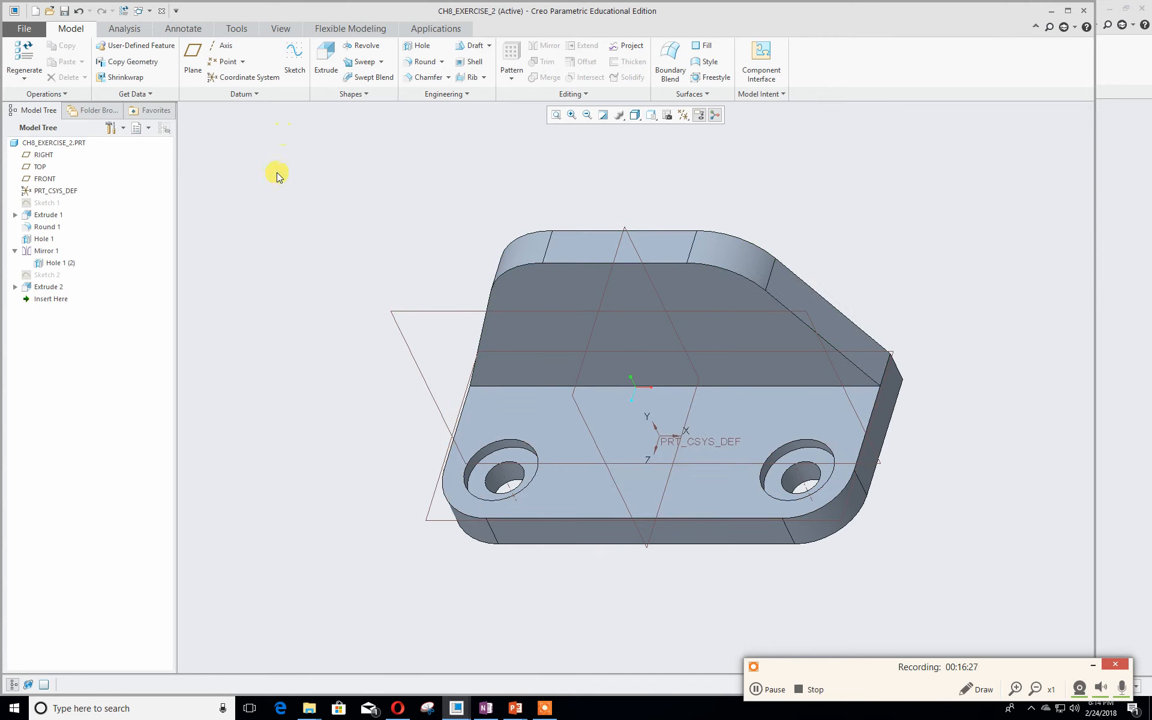
click(295, 53)
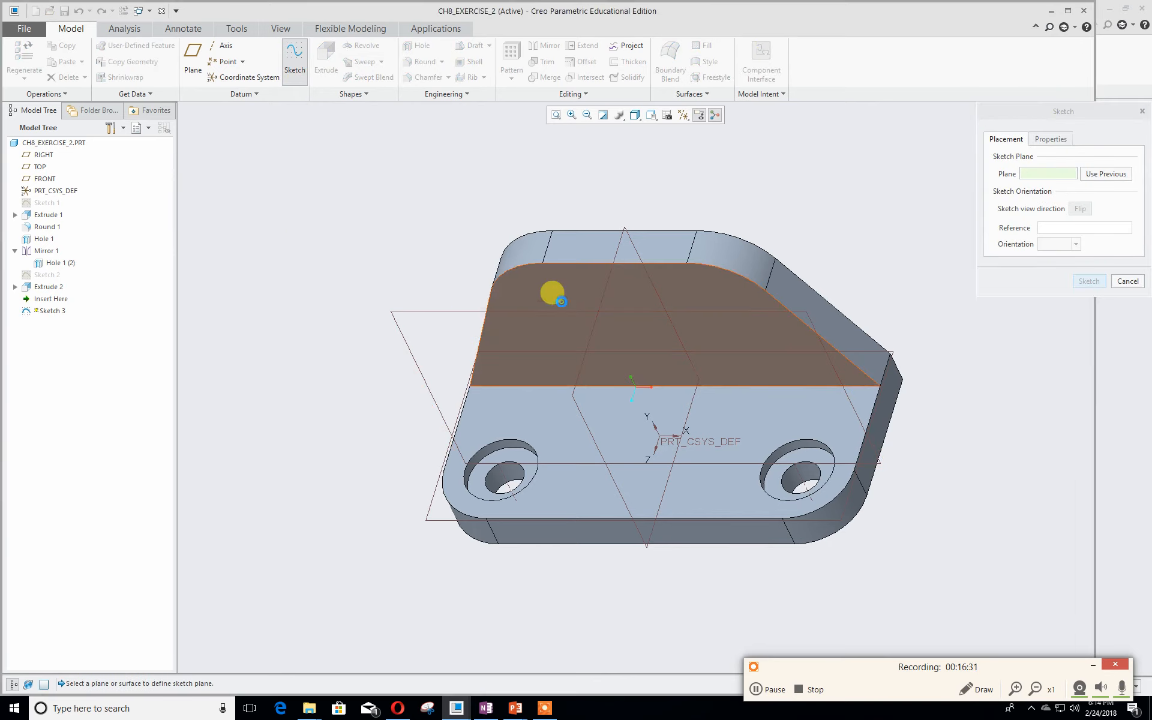
click(562, 305)
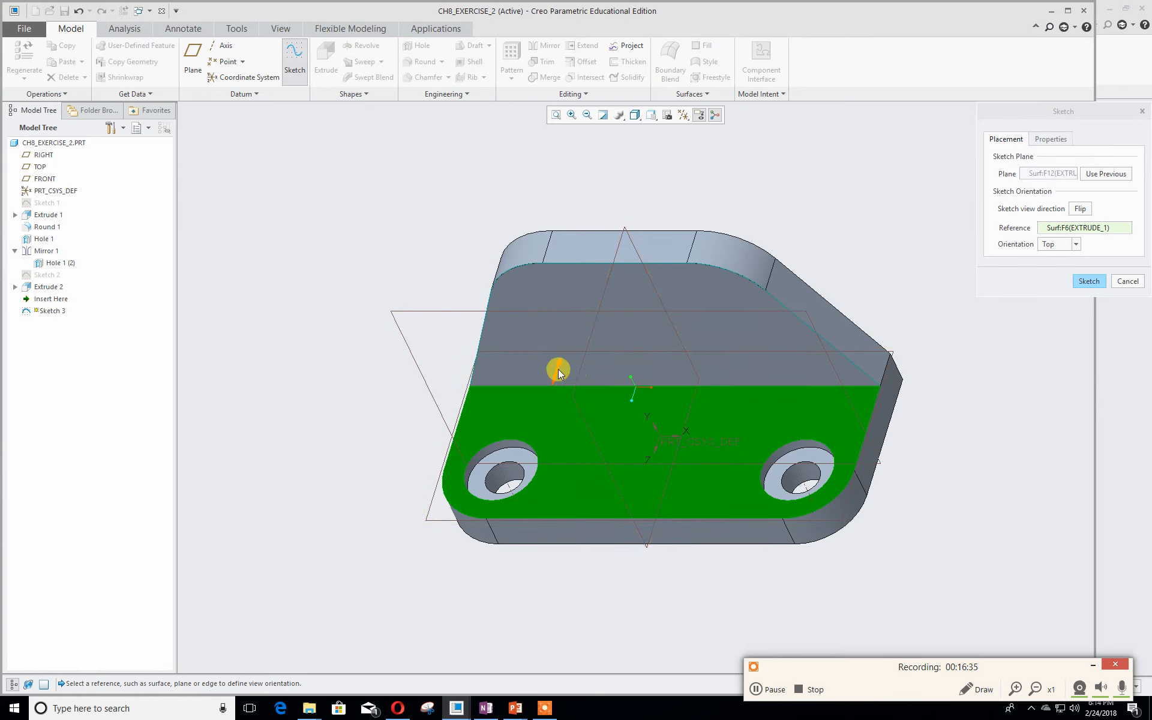
click(1089, 281)
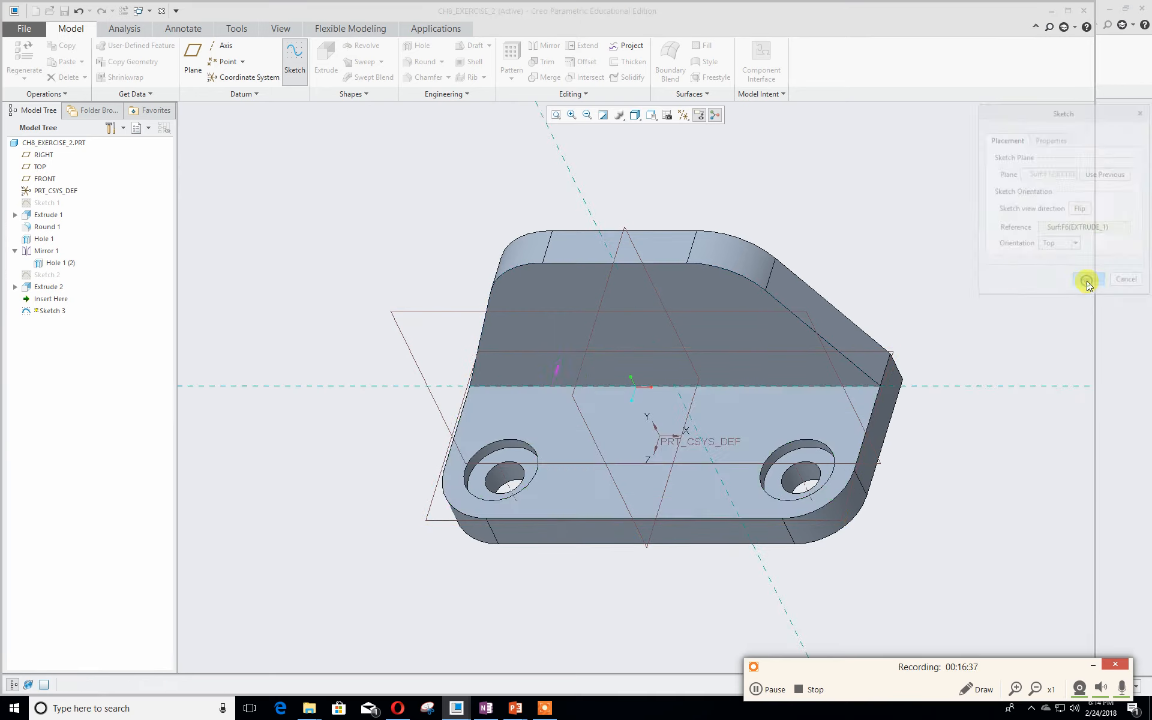
click(670, 119)
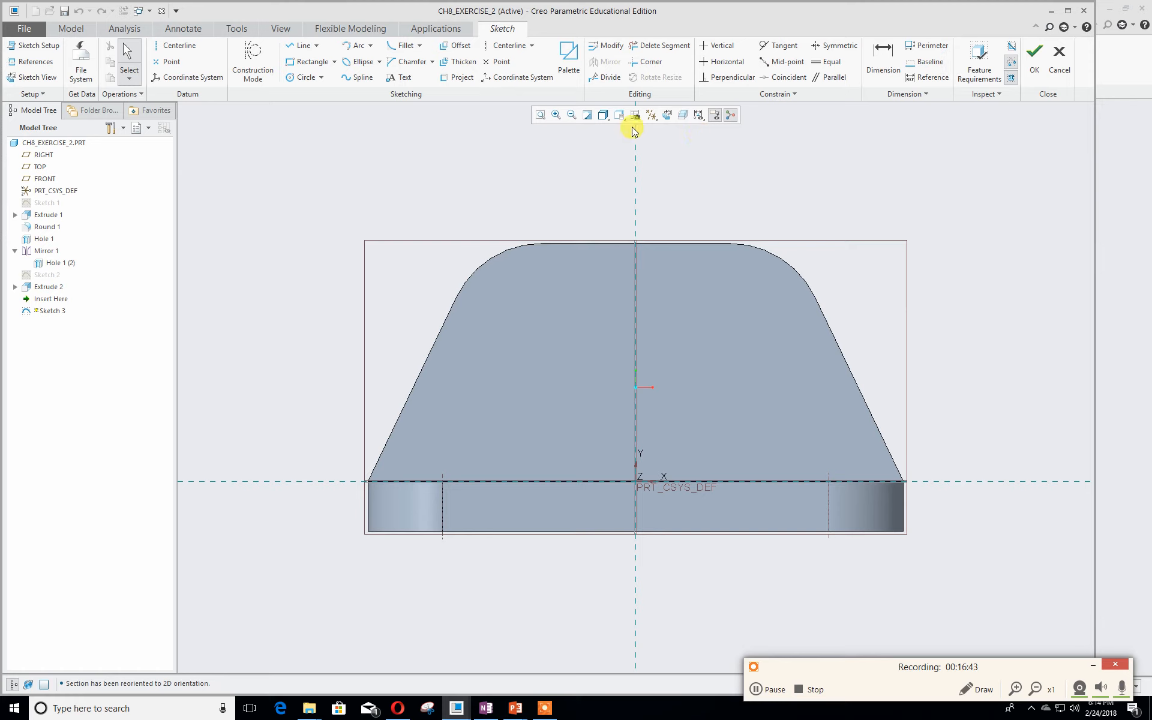
- Set the display to No Hidden and draw a circle about 36 in diameter centered on the wall's left rounded corner
click(603, 115)
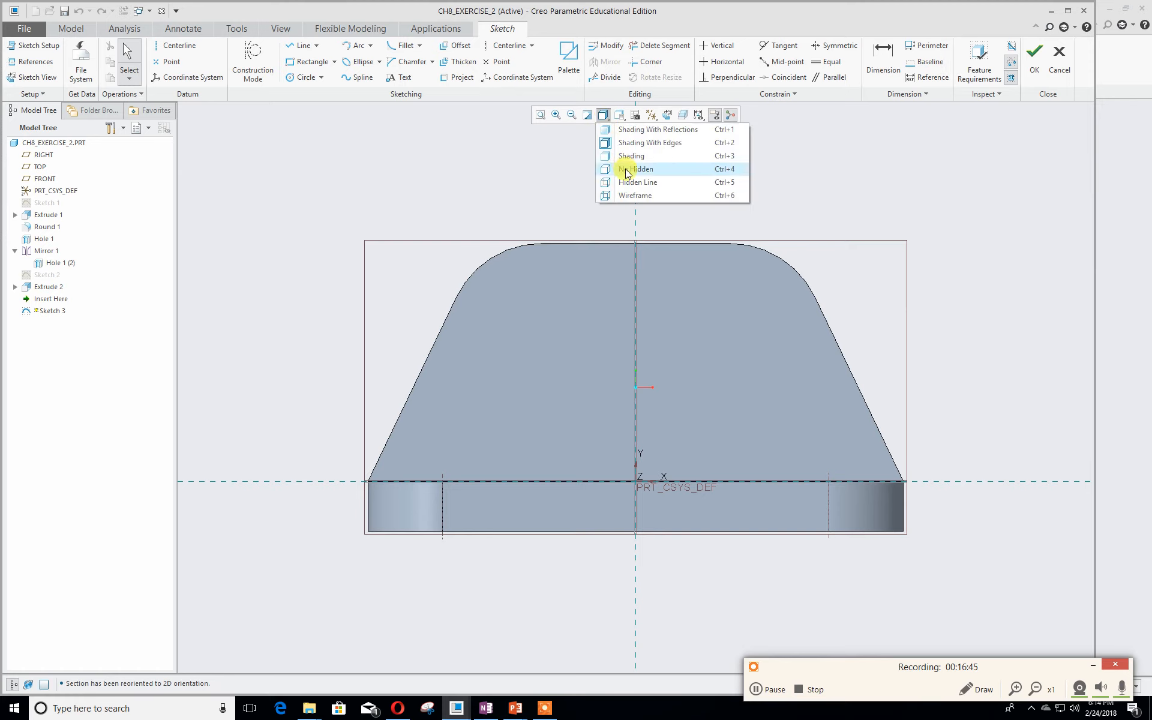
click(627, 171)
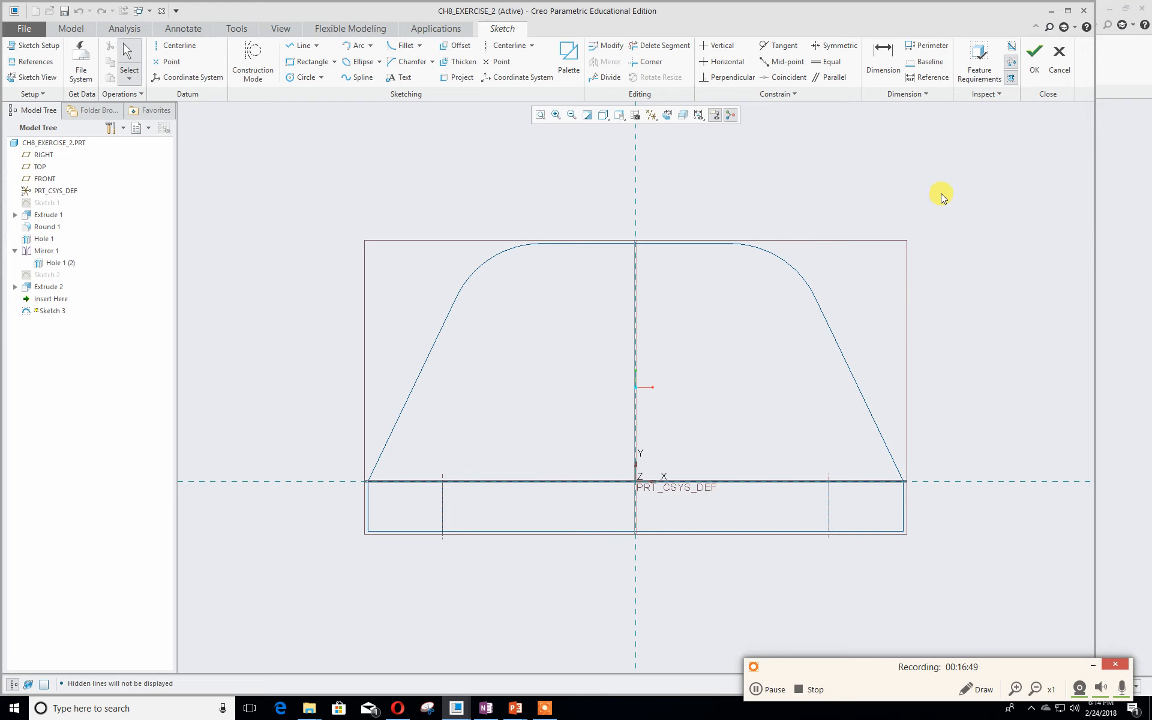
click(297, 77)
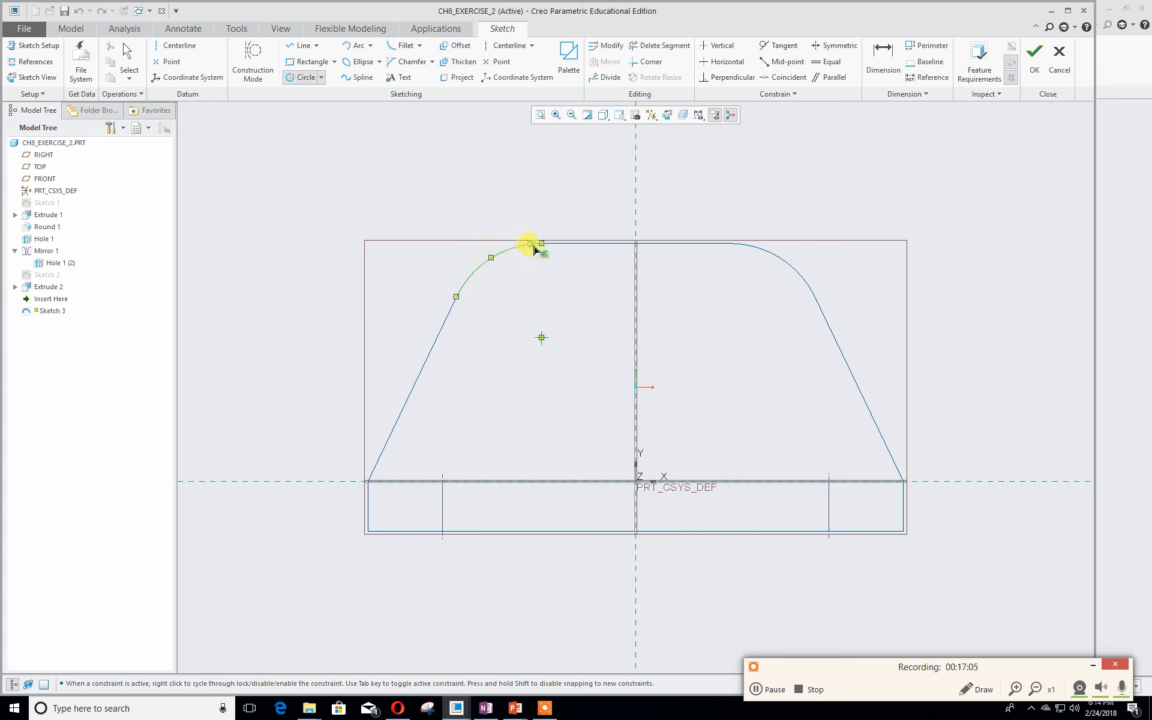
click(541, 338)
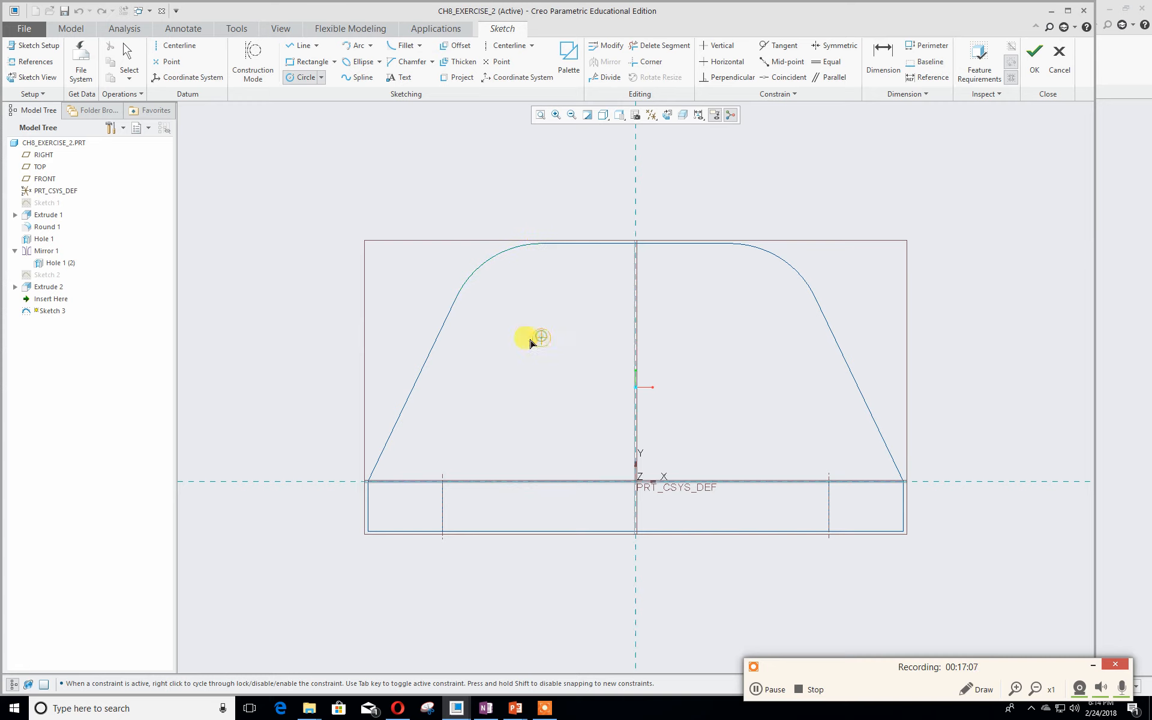
click(497, 348)
middle_click(499, 345)
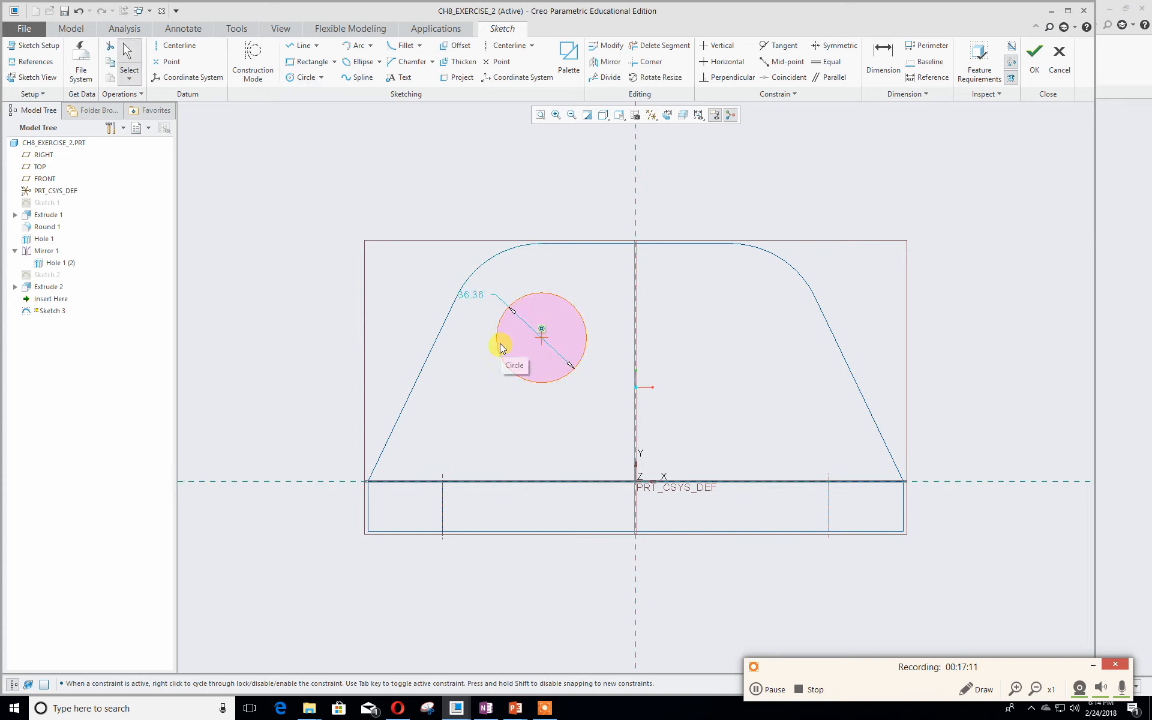
- Draw a second circle of equal size centered on the wall's right rounded corner
click(309, 78)
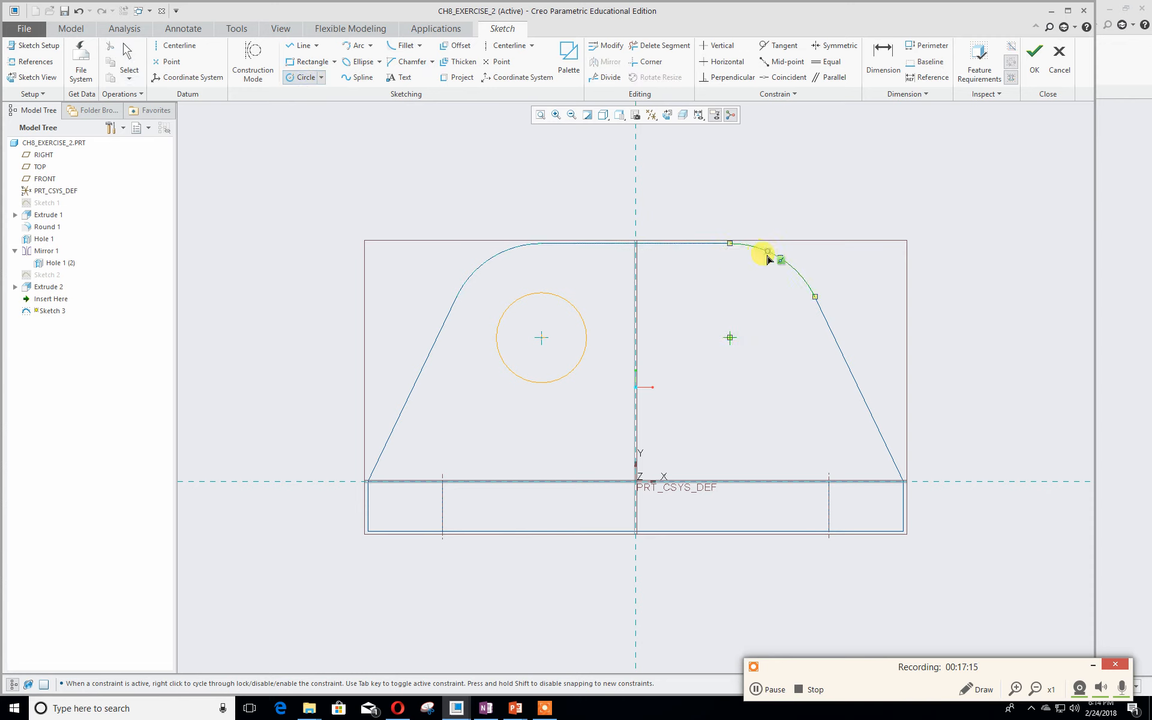
click(729, 338)
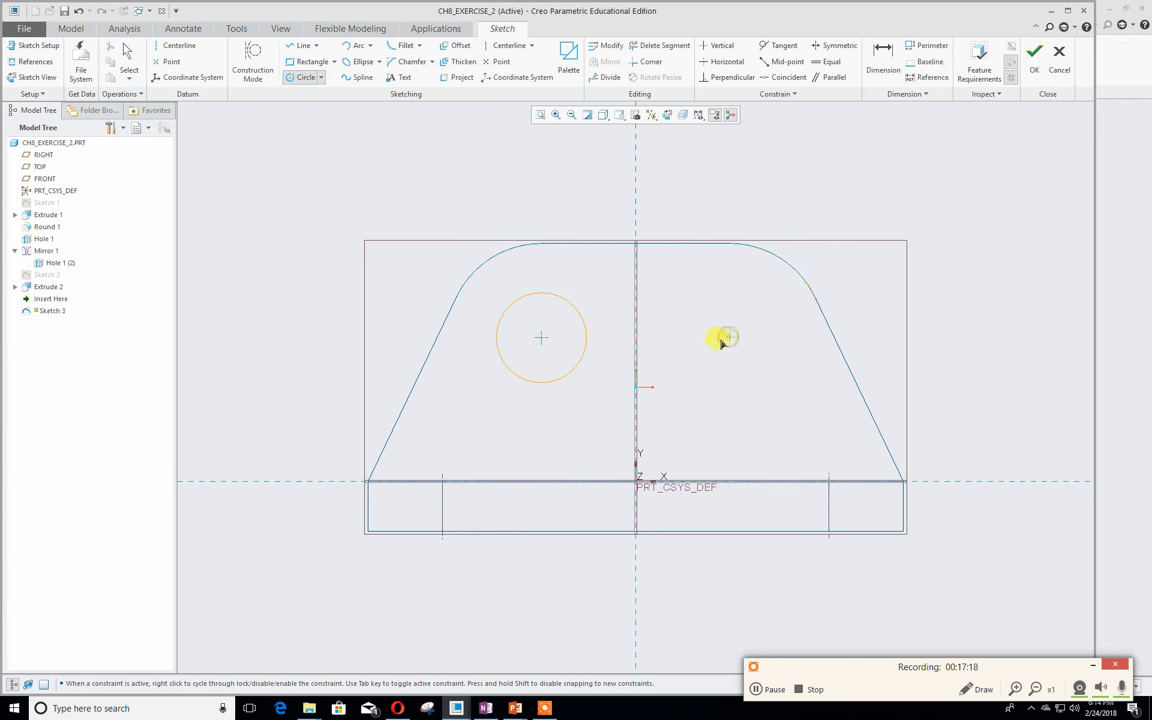
click(688, 352)
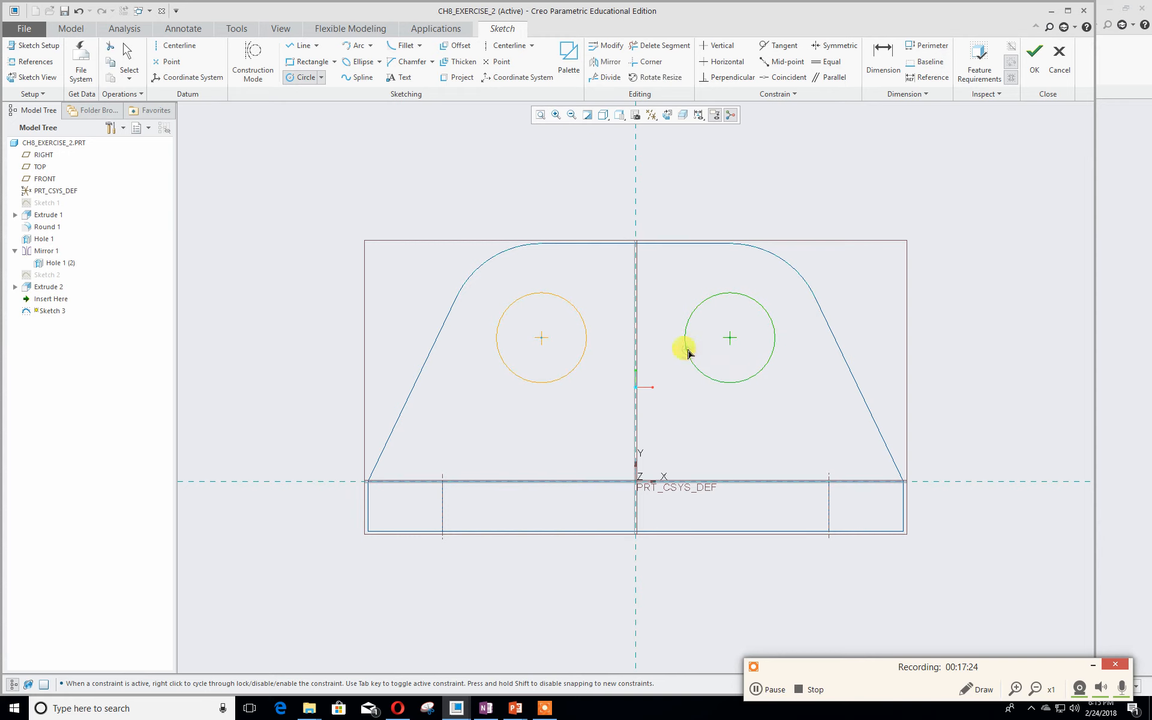
middle_click(769, 315)
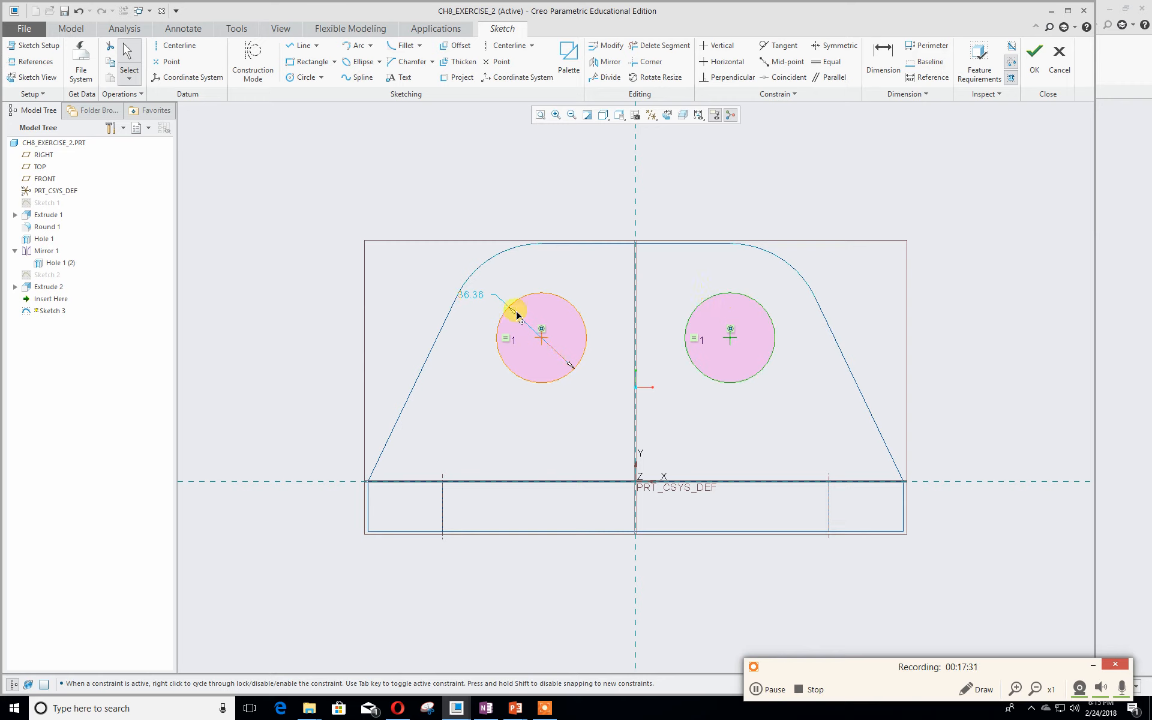
- Set the diameter of the two equal circles to 38, with the dimension placed above the profile, and finish the sketch
click(475, 293)
mouse_move(468, 293)
mouse_down()
mouse_move(452, 198)
mouse_move(468, 180)
mouse_move(448, 188)
mouse_up()
double_click(447, 188)
text(38)
key(Return)
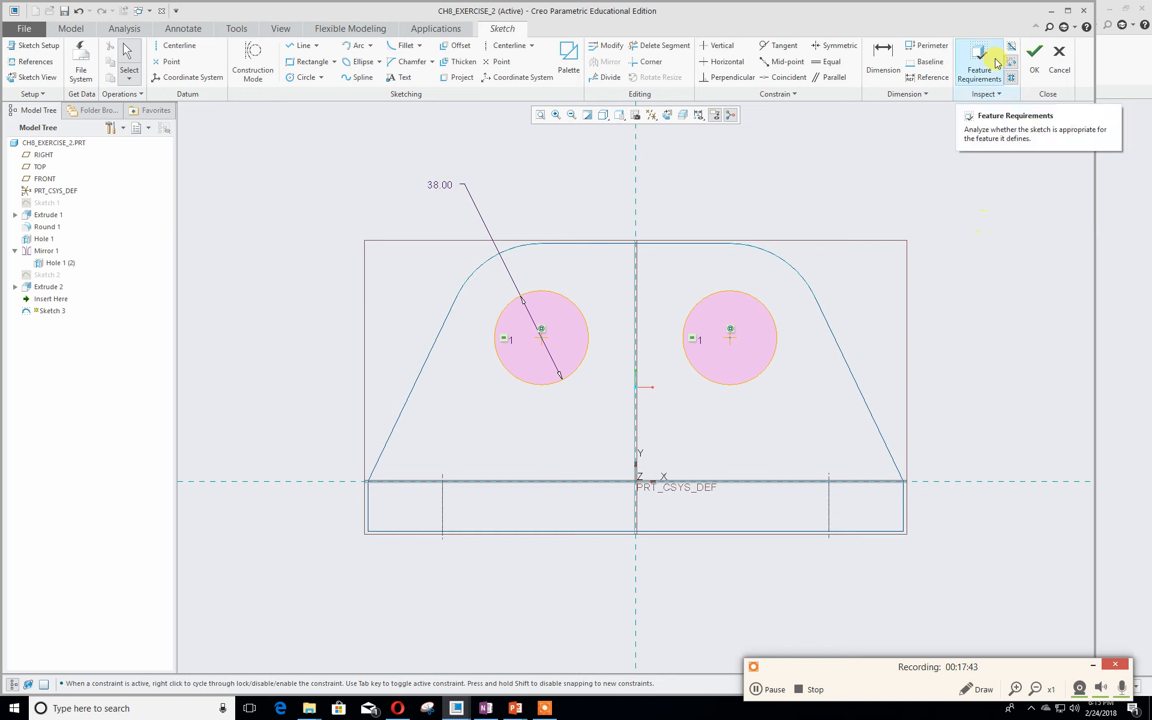
click(1034, 55)
- Extrude the two circles 10 outward from the upright wall's front face, with the model display set to Shading
click(326, 55)
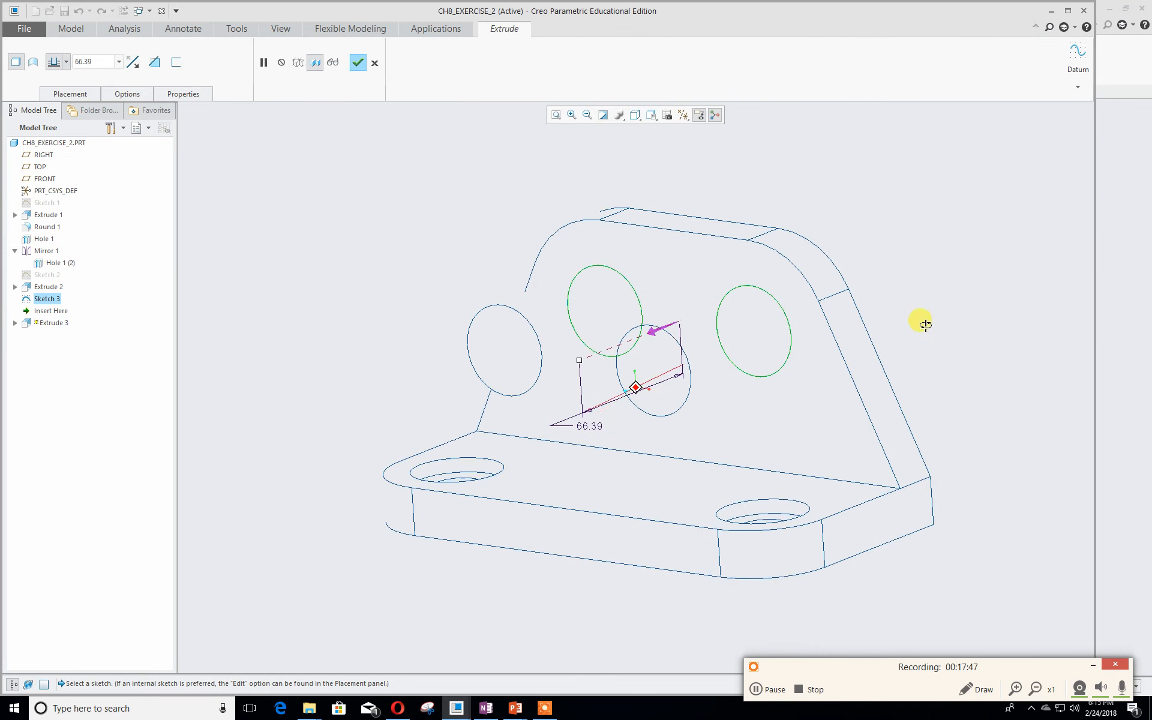
click(635, 115)
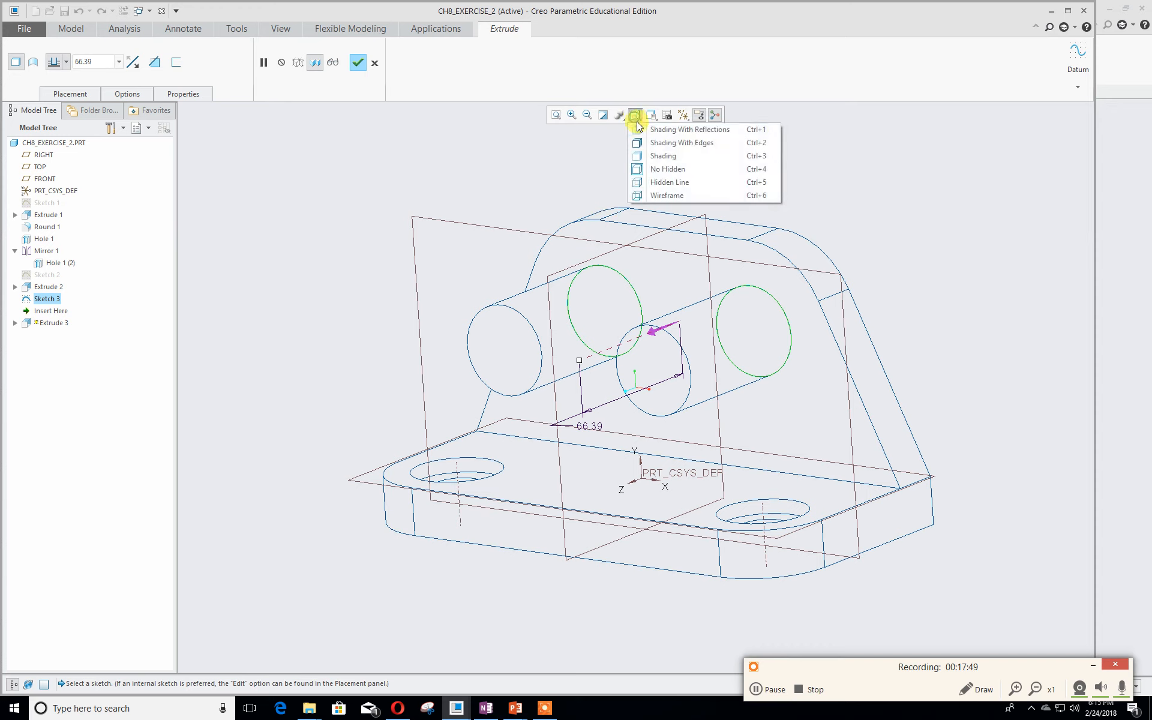
click(654, 156)
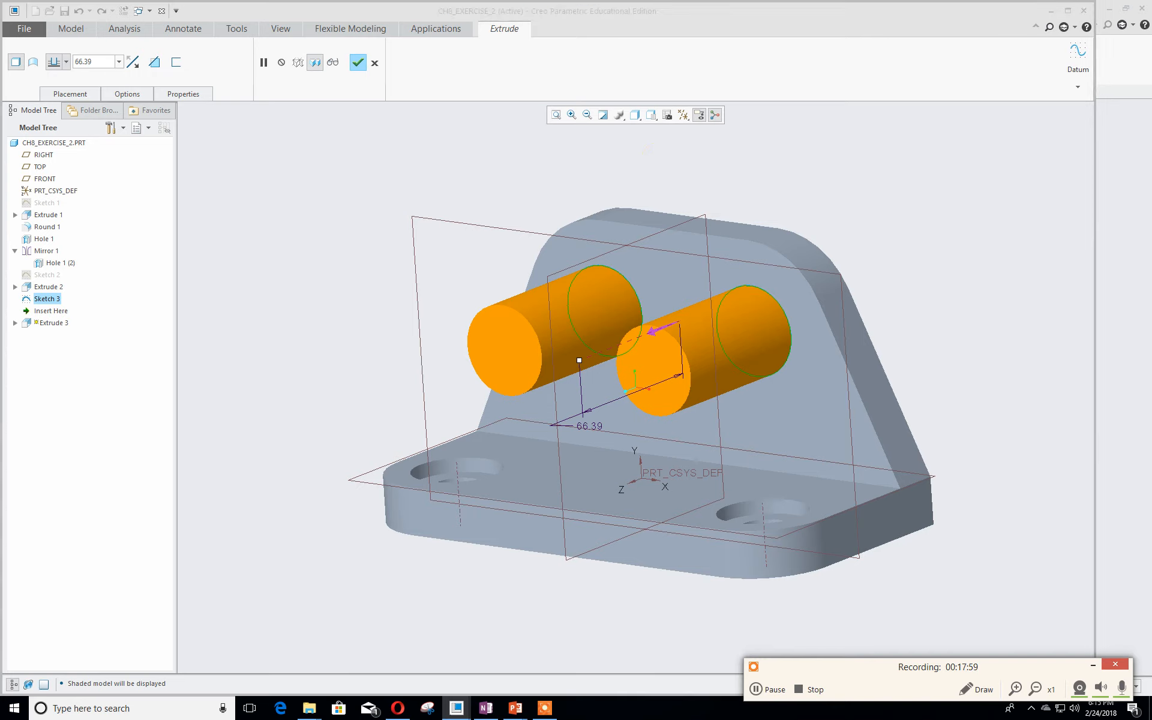
click(515, 708)
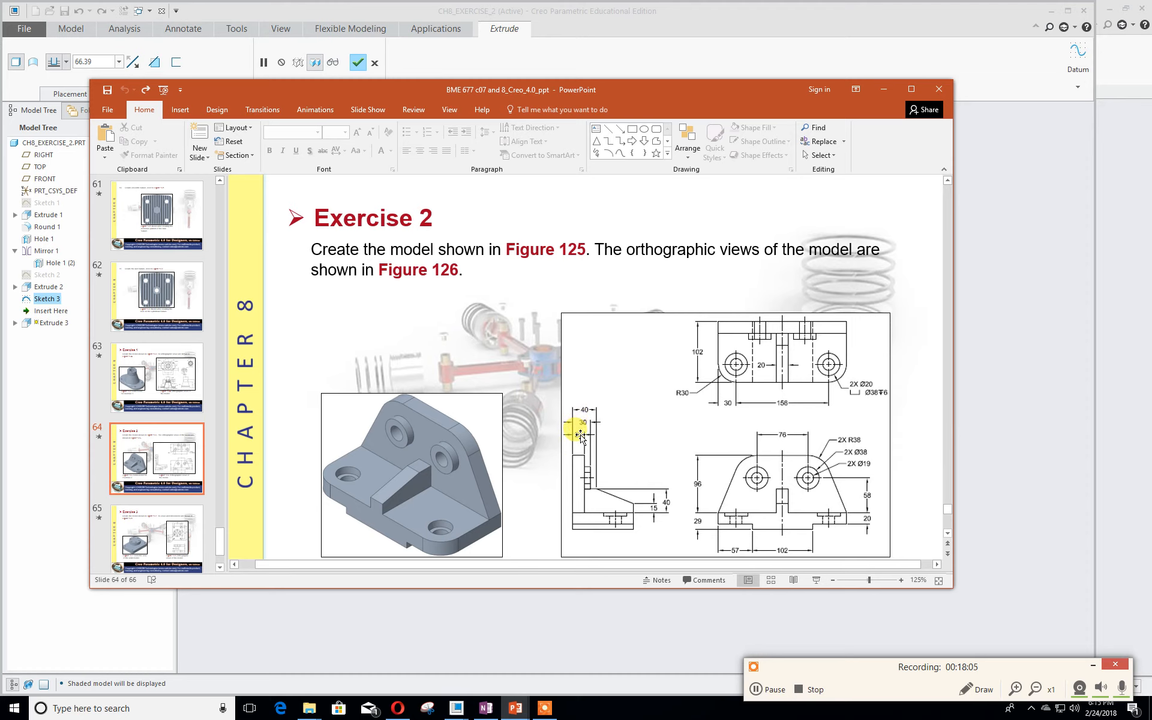
drag(528, 87, 0, 92)
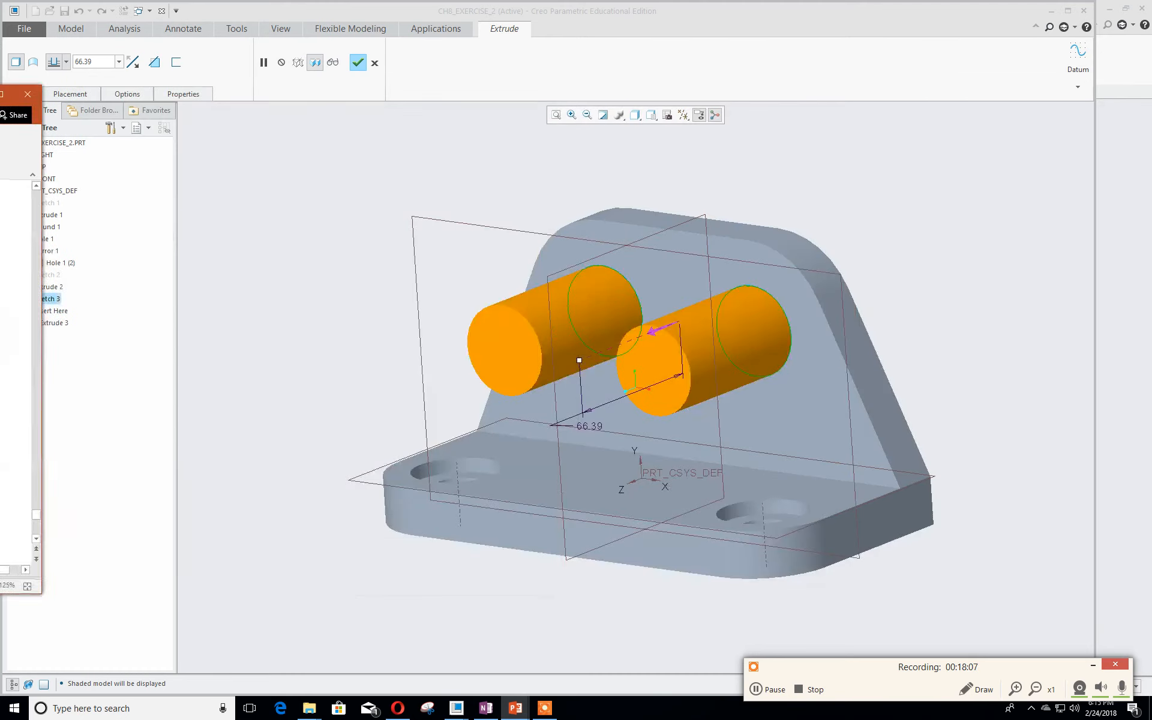
click(91, 62)
double_click(91, 62)
text(10)
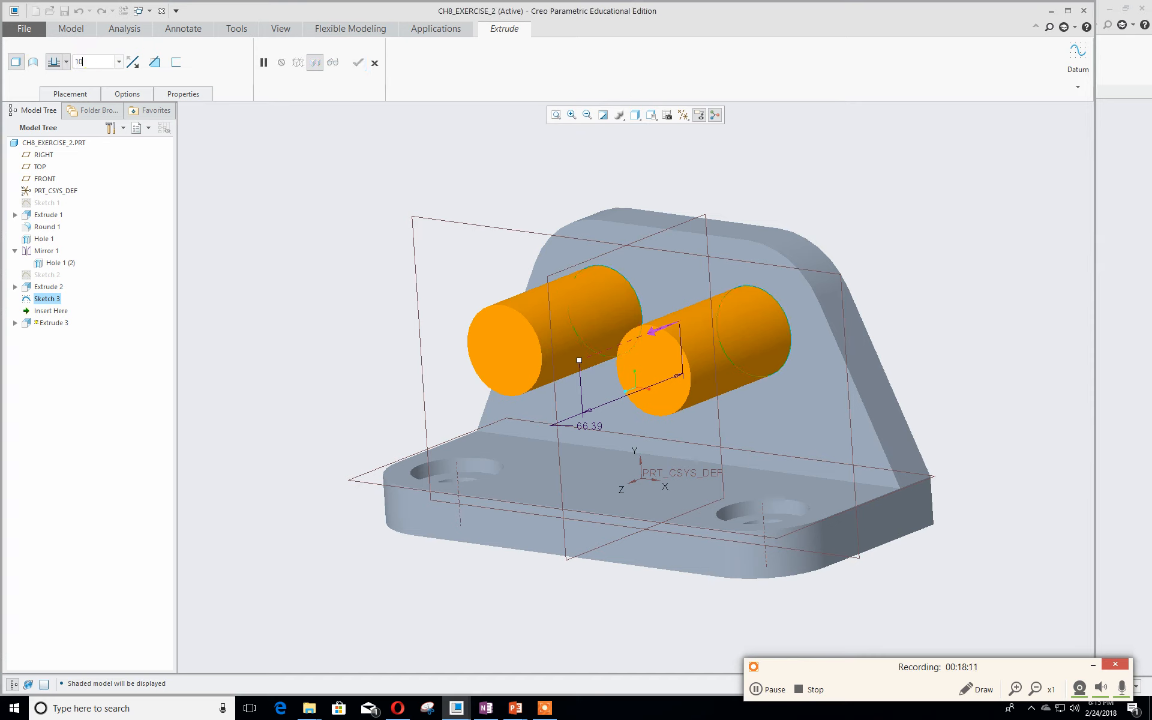
key(Return)
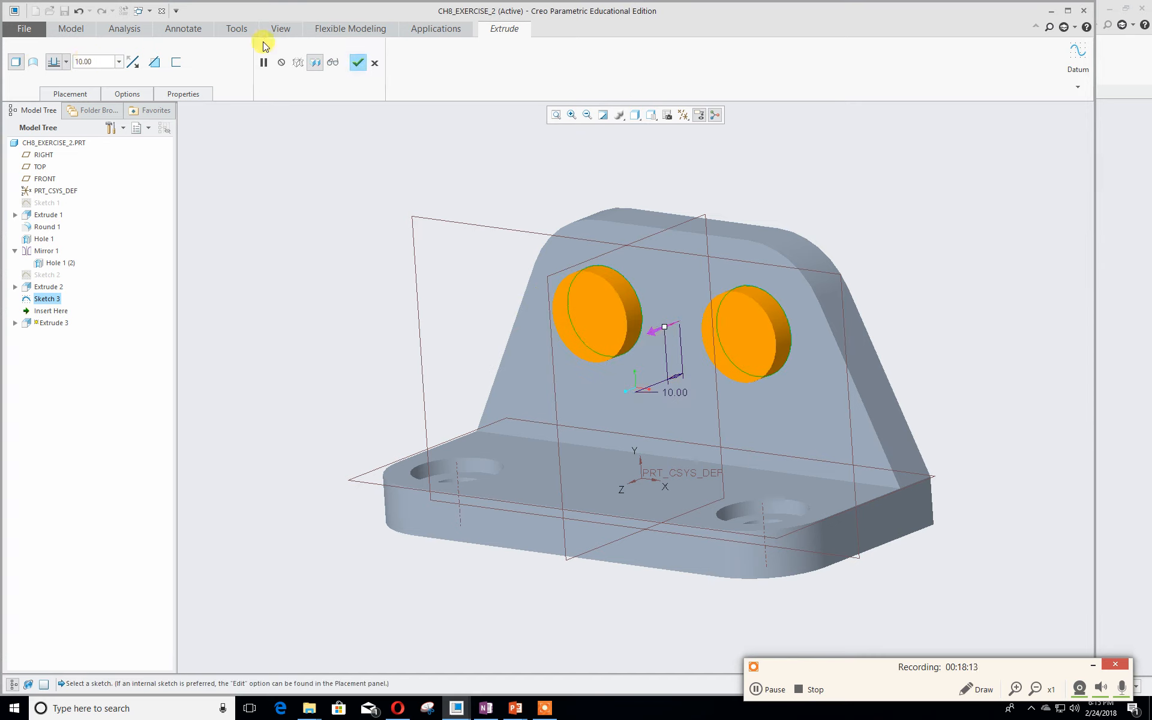
click(358, 62)
- Place a simple hole on the left boss's front face, coaxial with the boss axis
middle_drag(319, 206, 359, 270)
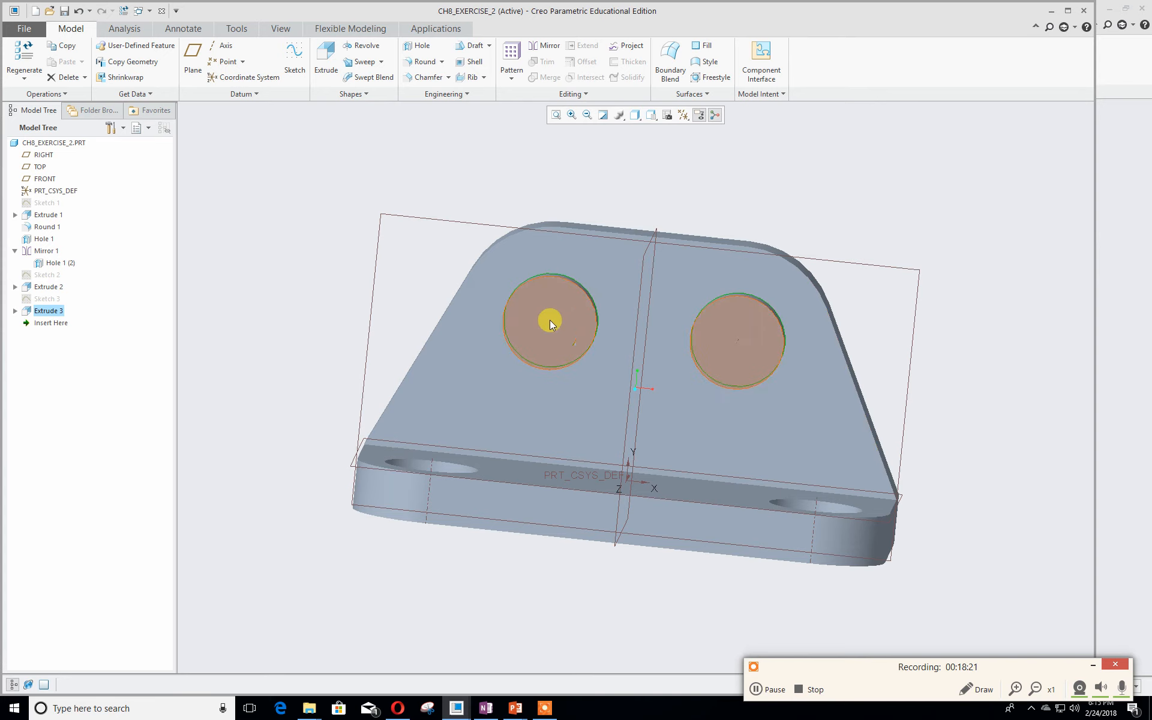
click(272, 279)
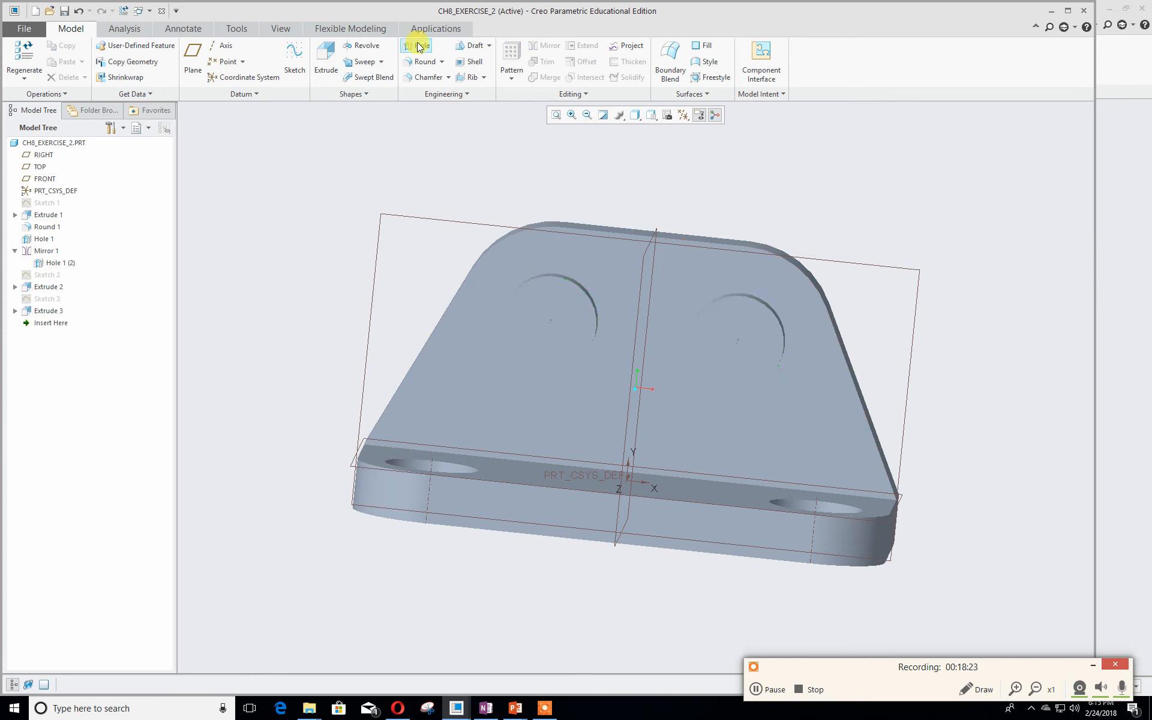
click(418, 46)
middle_drag(872, 200, 854, 202)
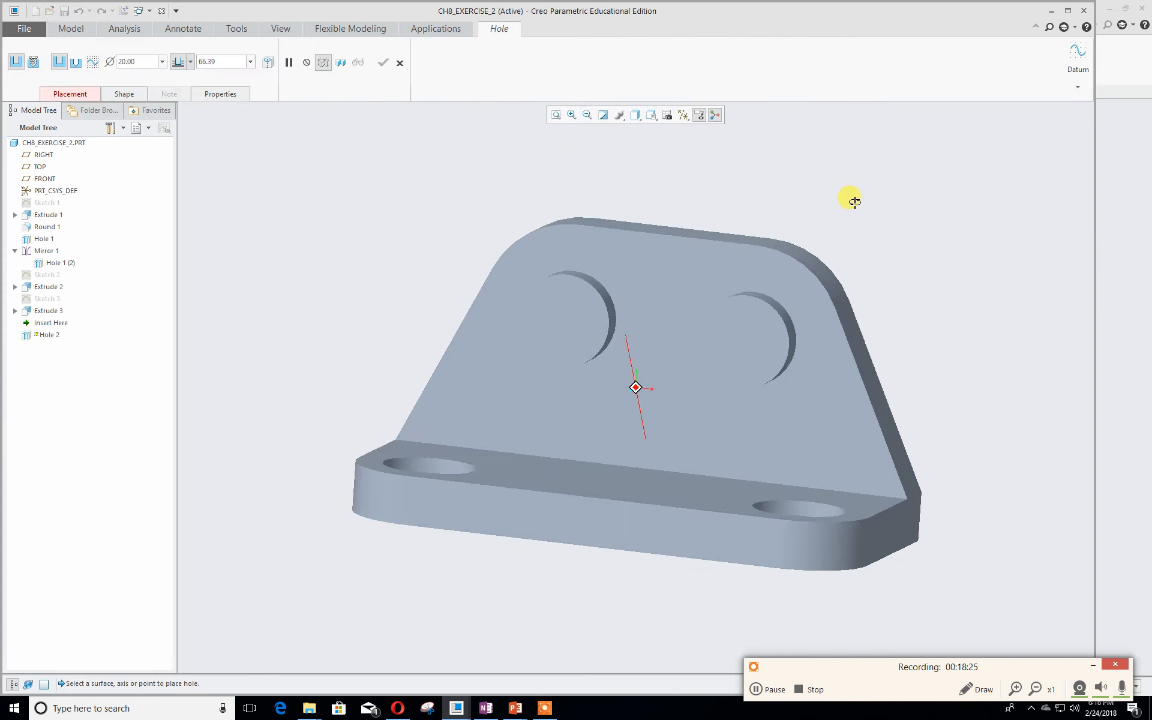
click(570, 323)
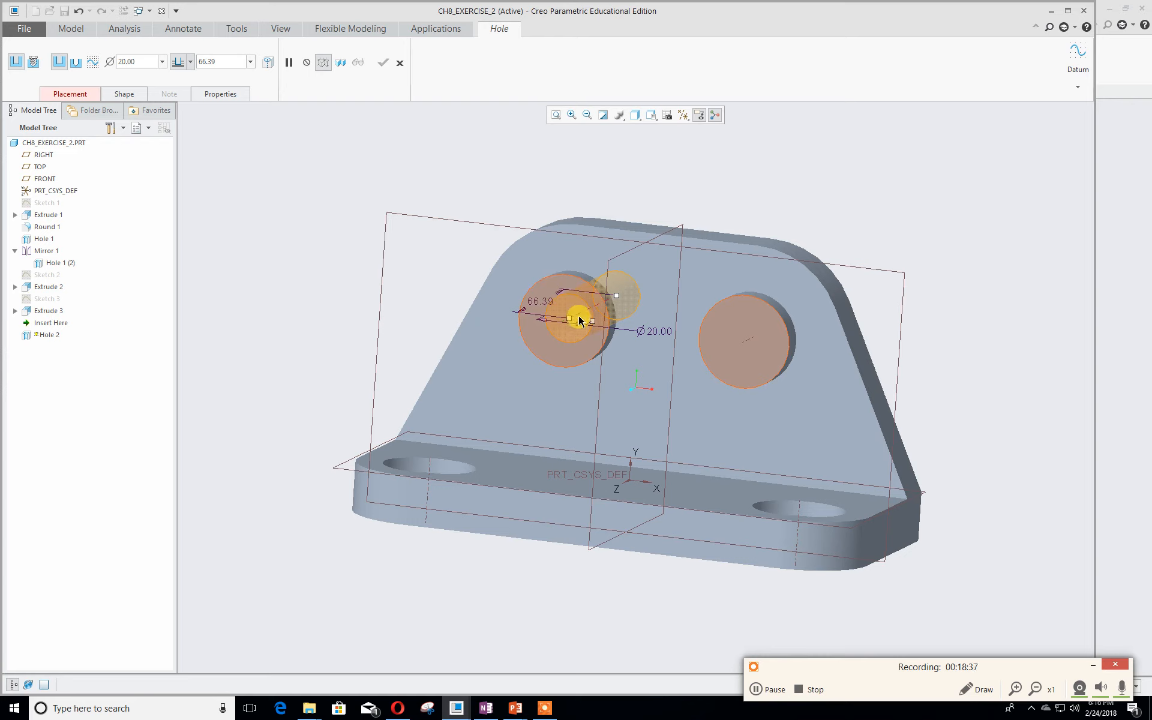
ctrl+click(549, 287)
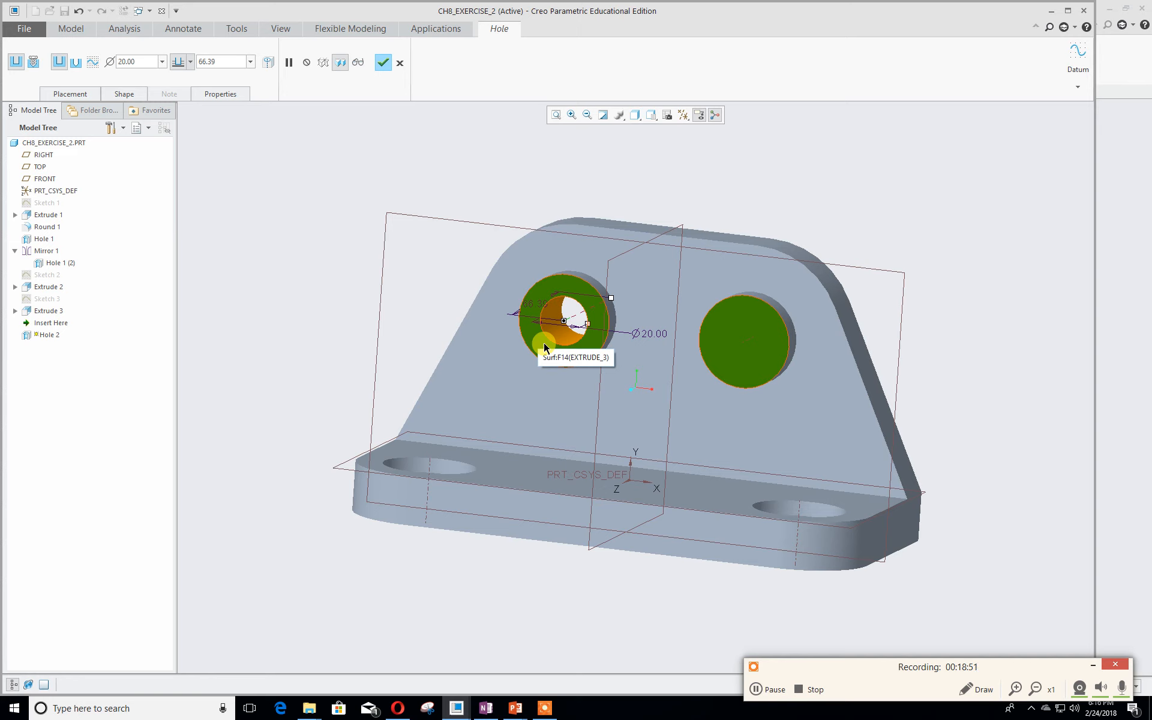
- Set the left boss hole's diameter to 19 and complete the hole
double_click(649, 335)
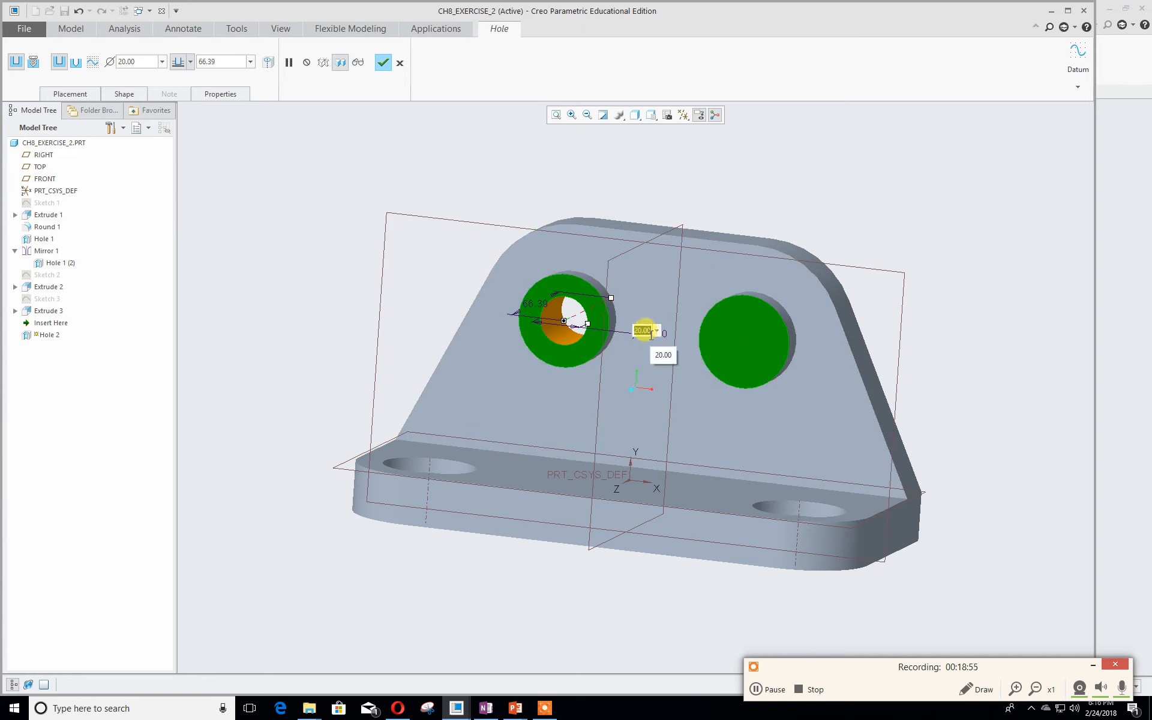
text(19)
key(Return)
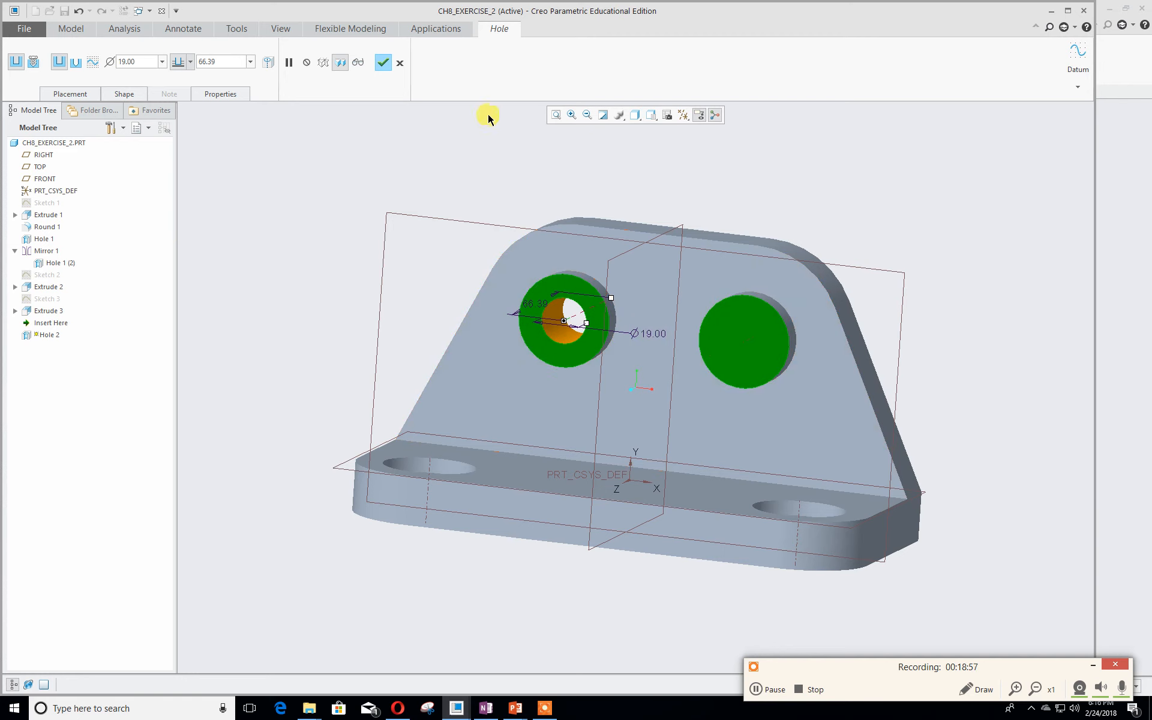
click(383, 62)
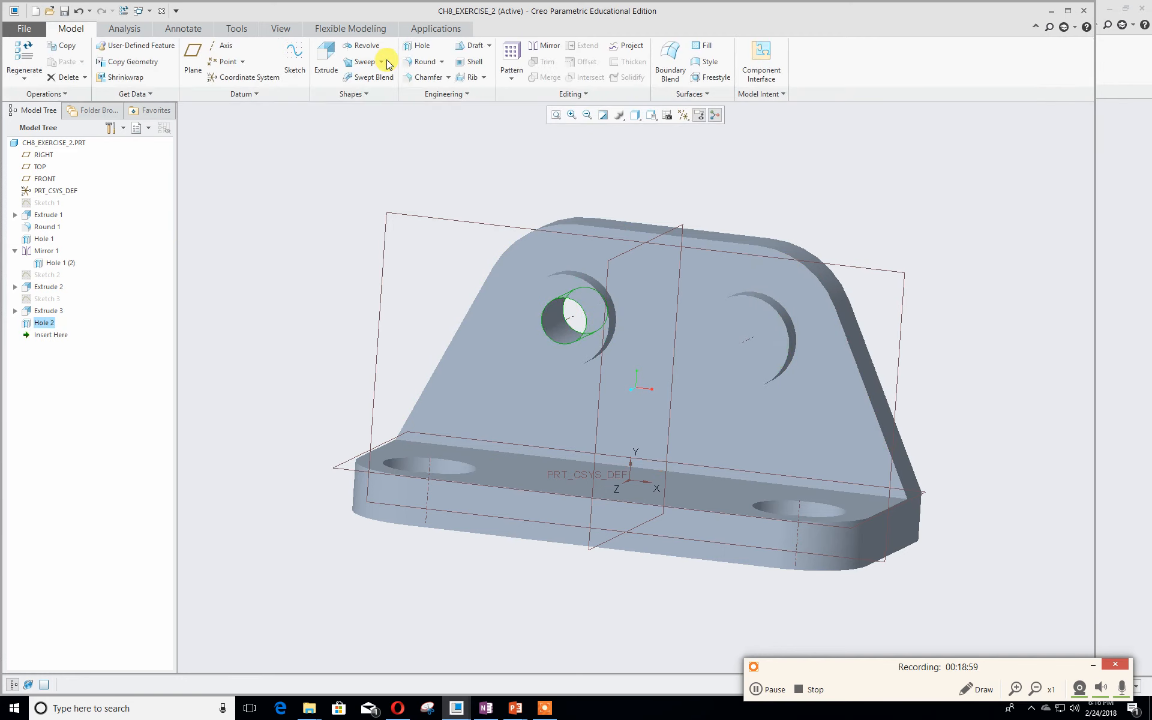
- Mirror the left boss hole about the RIGHT datum plane onto the other boss
click(444, 143)
click(48, 325)
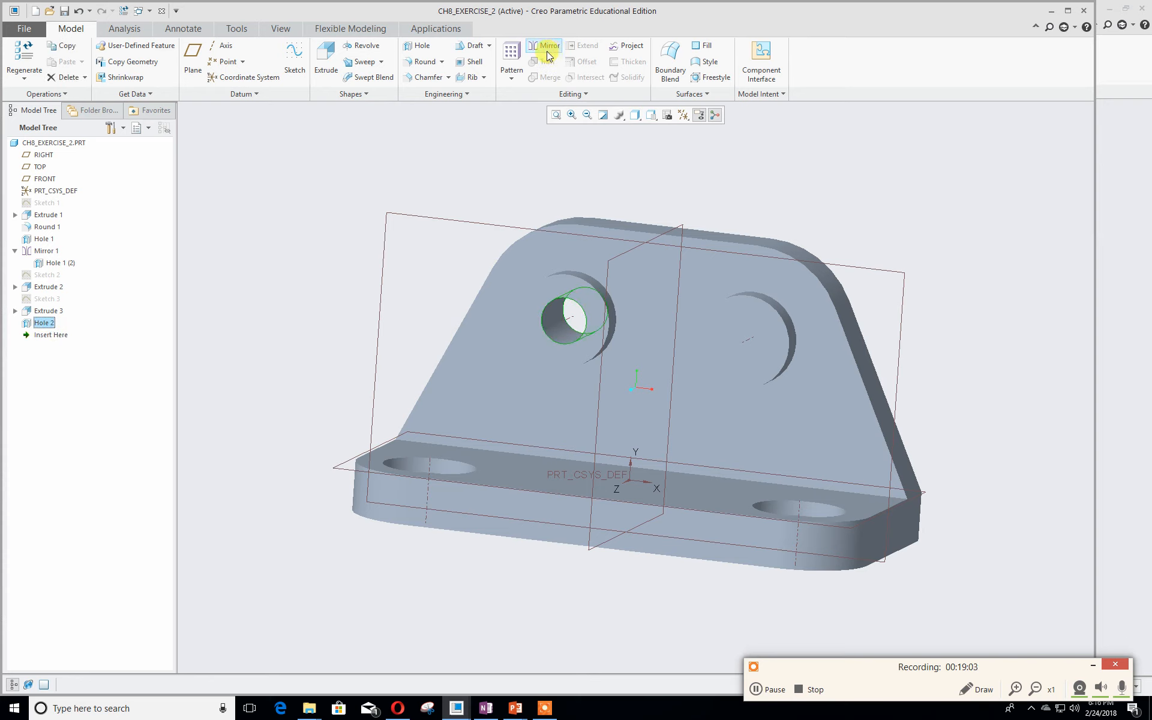
click(547, 48)
mouse_move(684, 154)
middle_down()
mouse_move(706, 159)
mouse_move(694, 173)
middle_up()
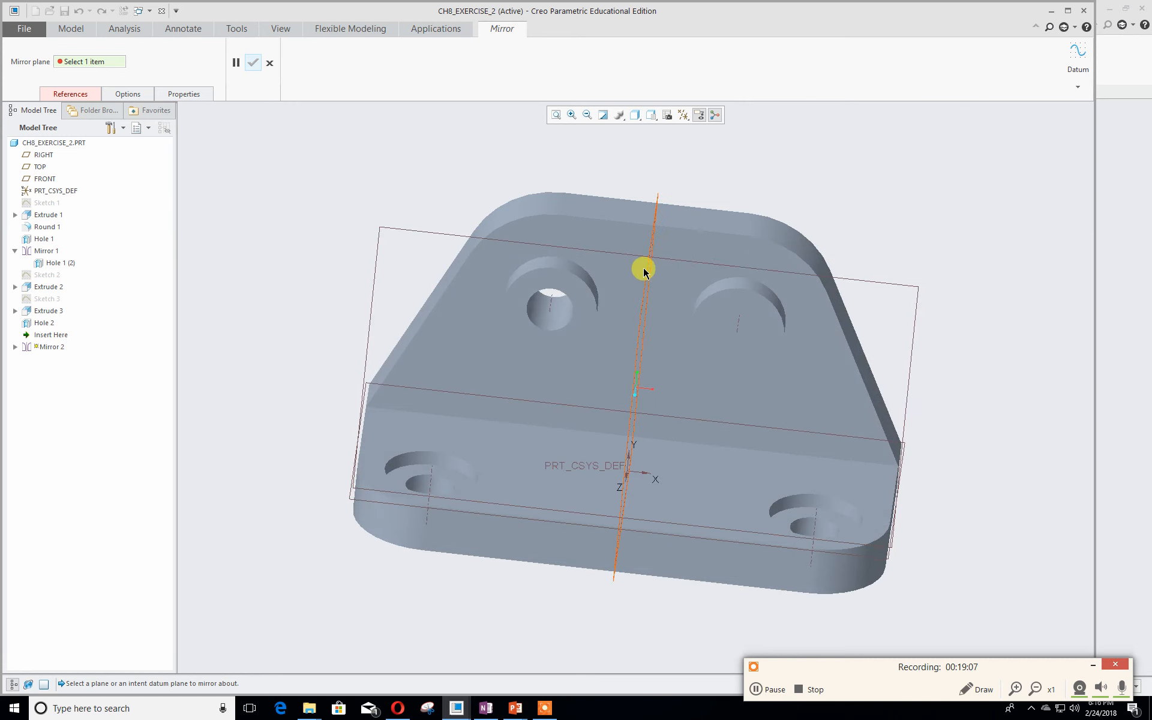
click(643, 270)
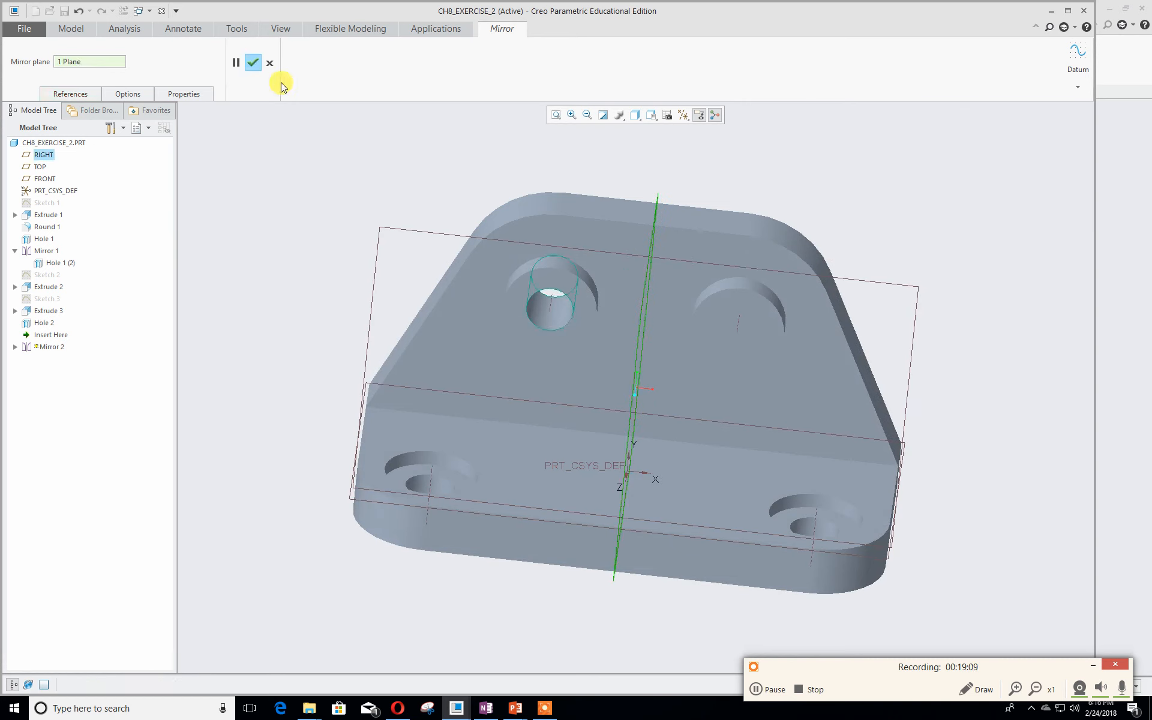
click(255, 62)
mouse_move(893, 172)
middle_down()
mouse_move(889, 145)
mouse_move(883, 158)
middle_up()
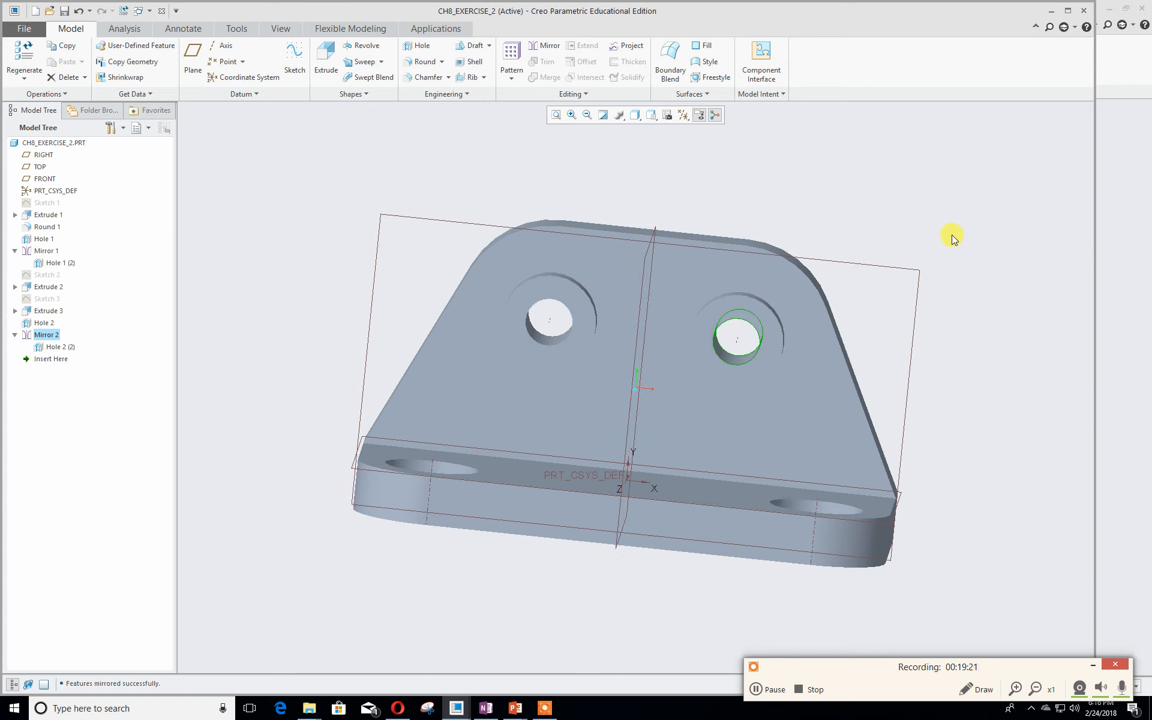
- Check the exercise drawing in PowerPoint and start a sketch in Creo on the RIGHT datum plane with the view direction flipped
key(alt+Tab)
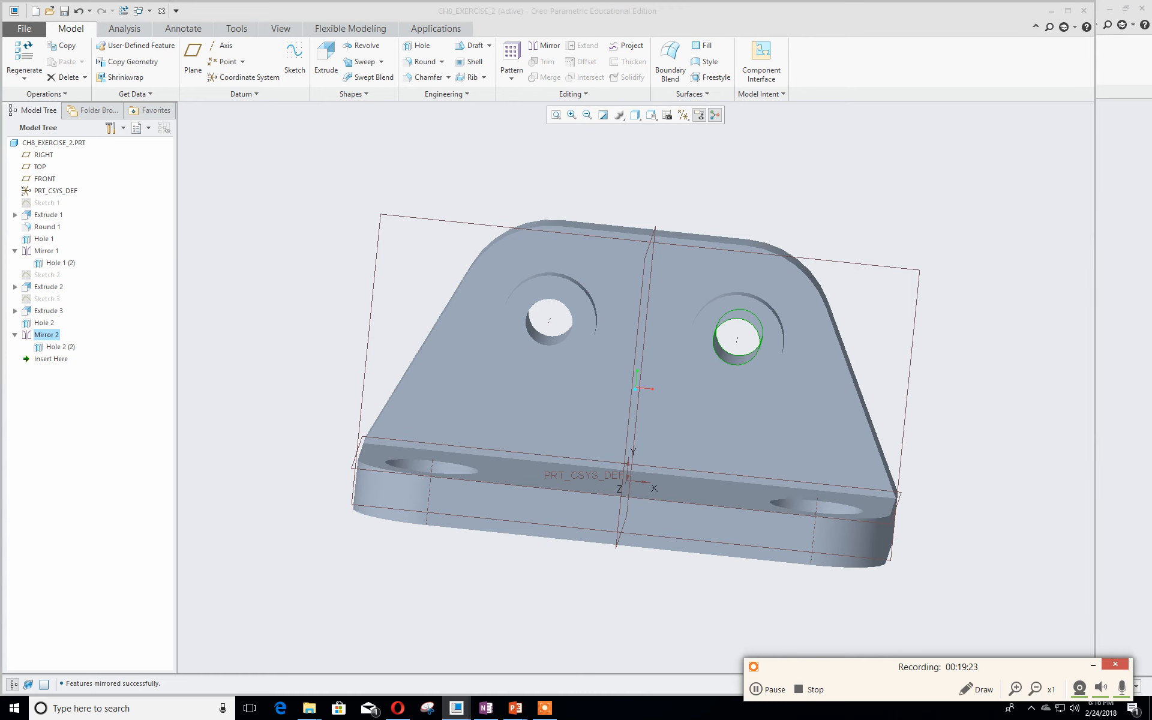
drag(0, 105, 468, 104)
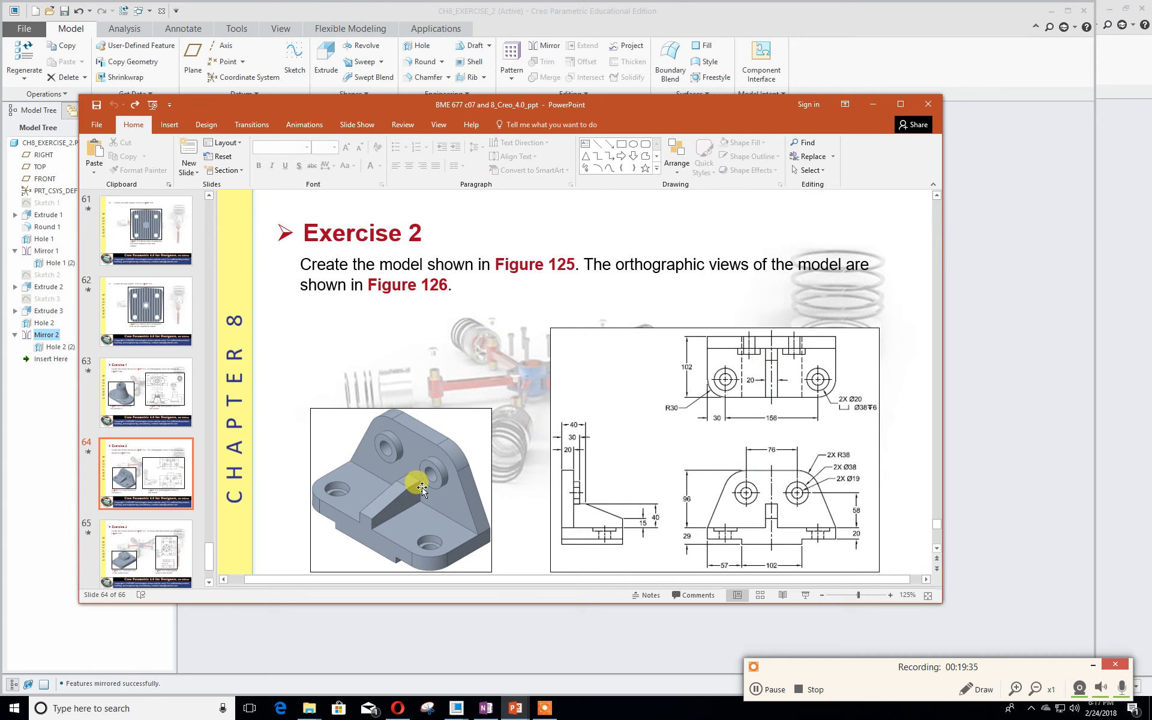
drag(516, 106, 0, 137)
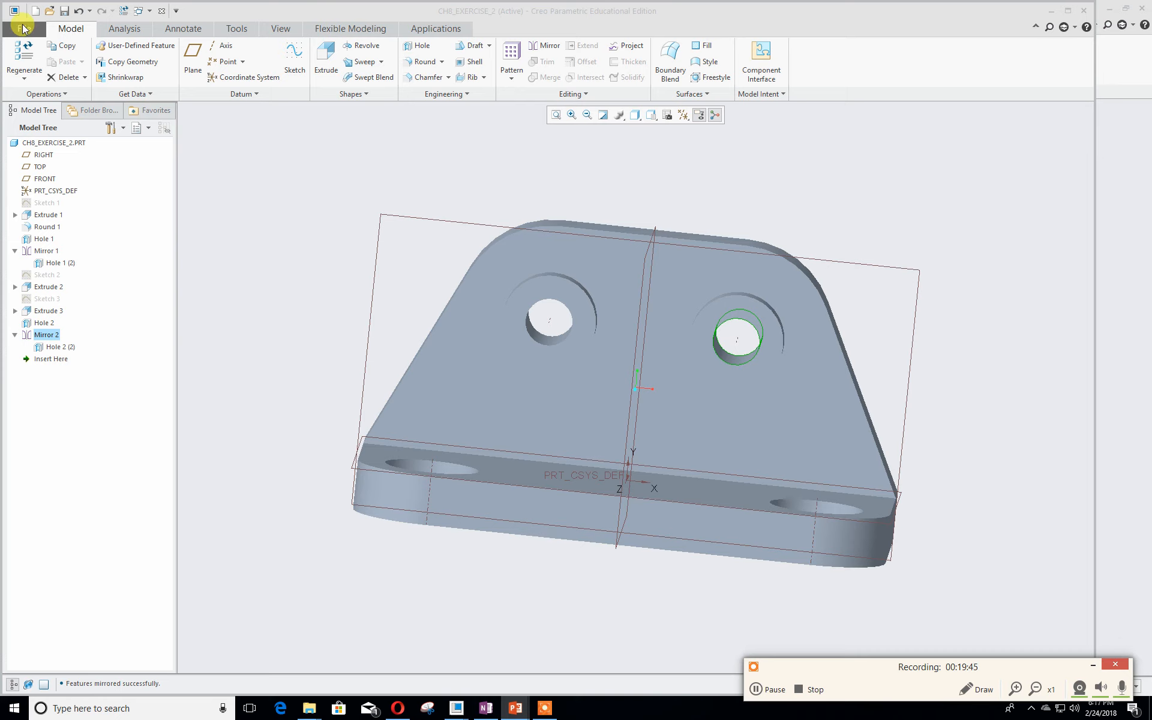
click(364, 129)
middle_drag(289, 212, 316, 256)
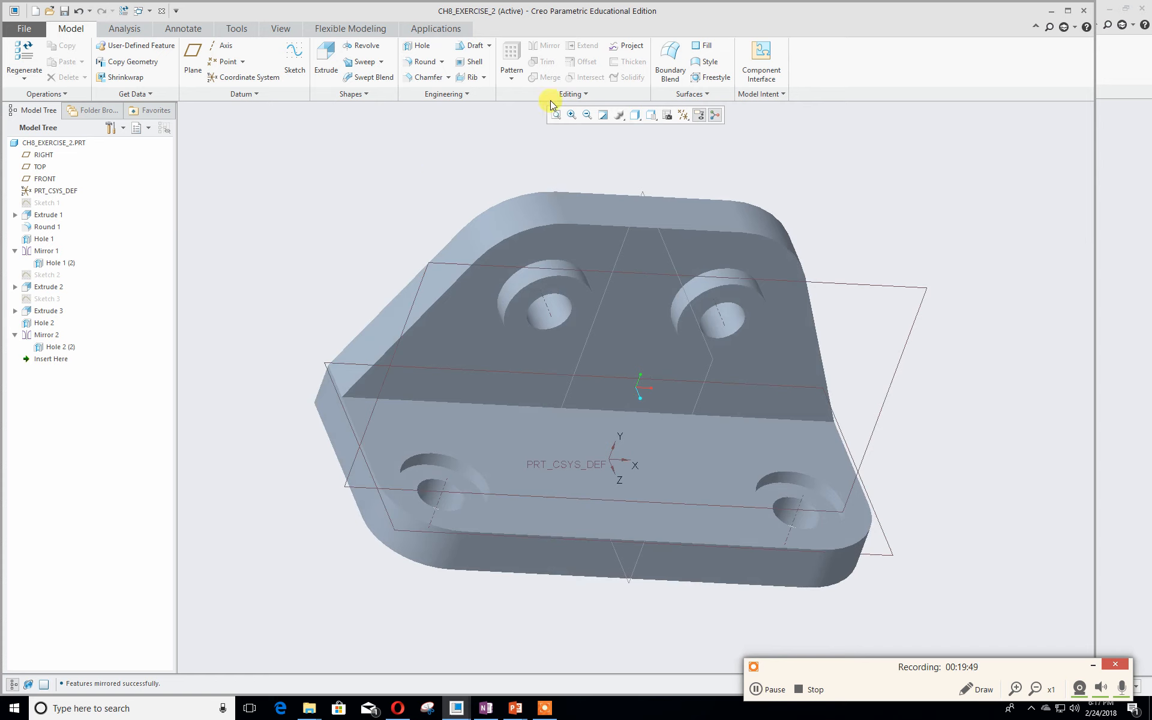
click(294, 52)
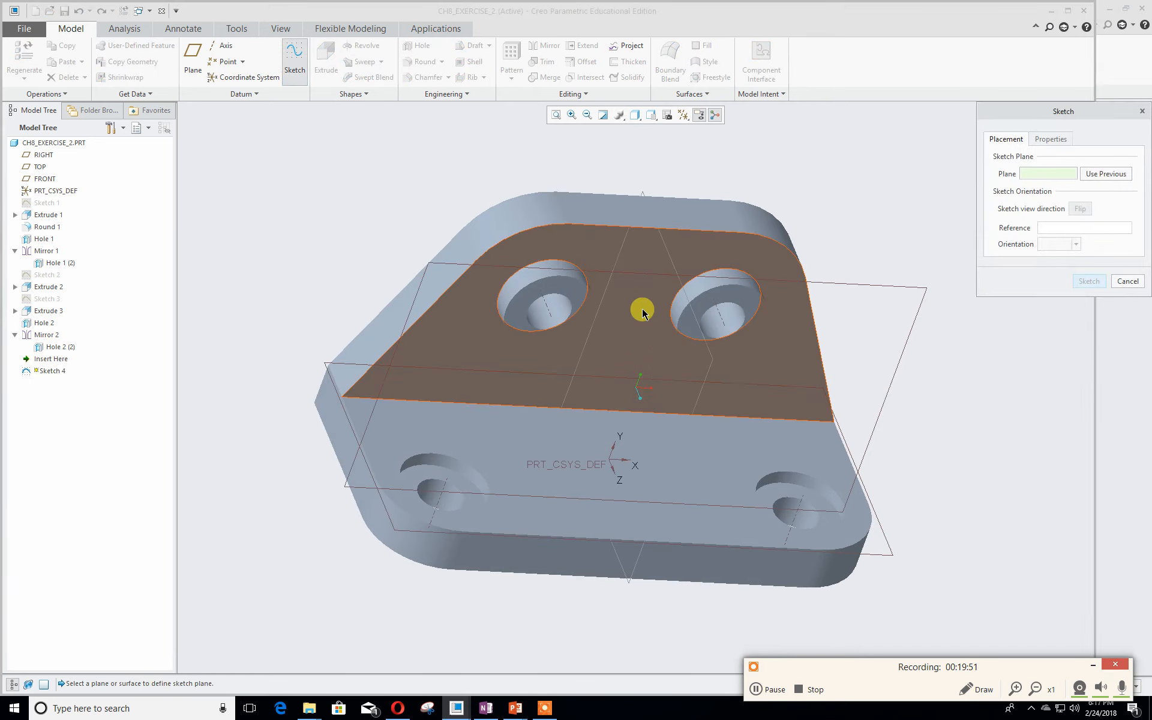
click(692, 319)
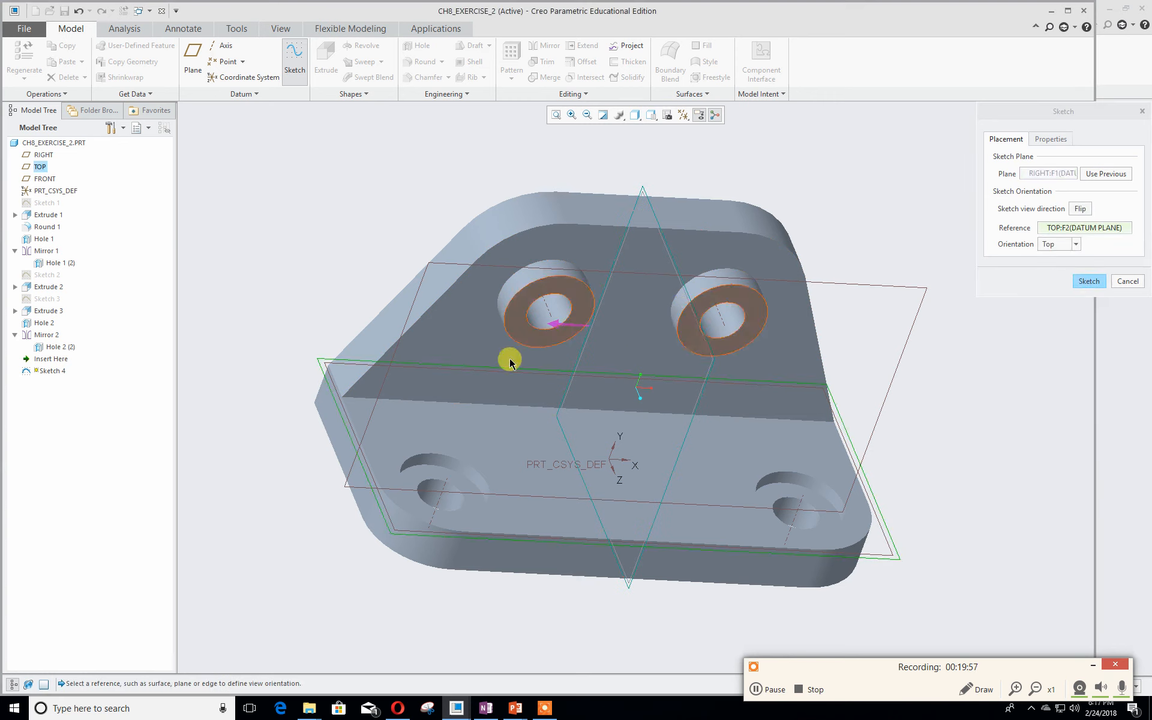
click(558, 324)
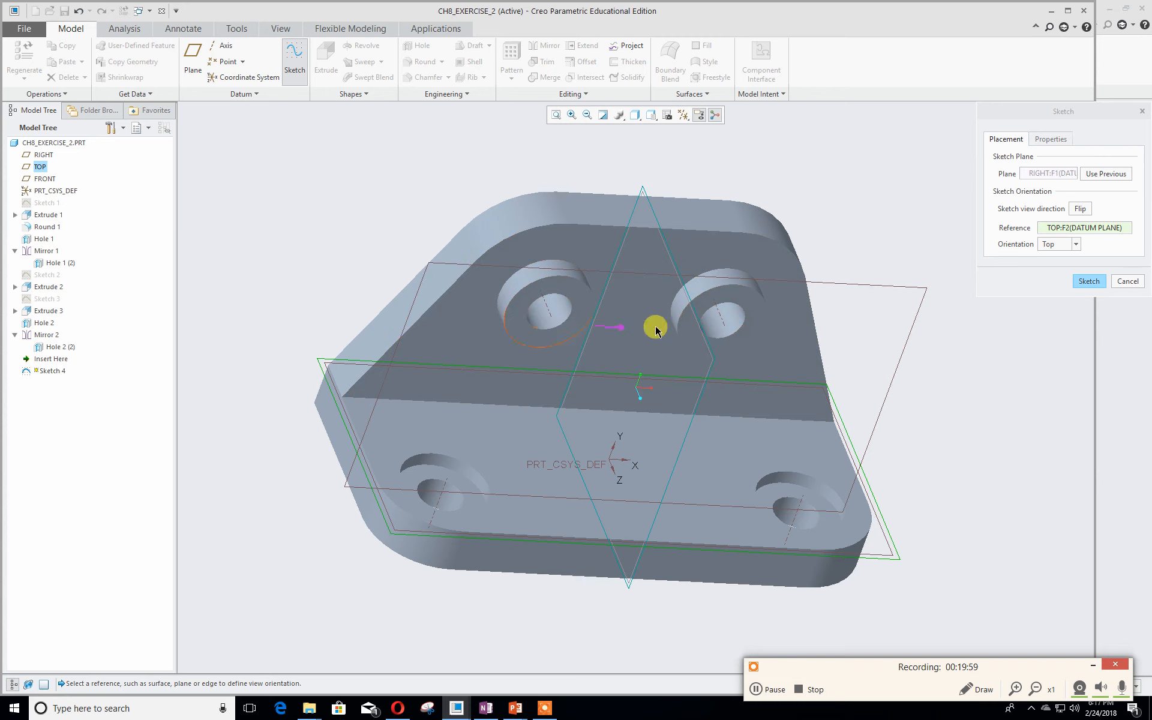
click(1089, 282)
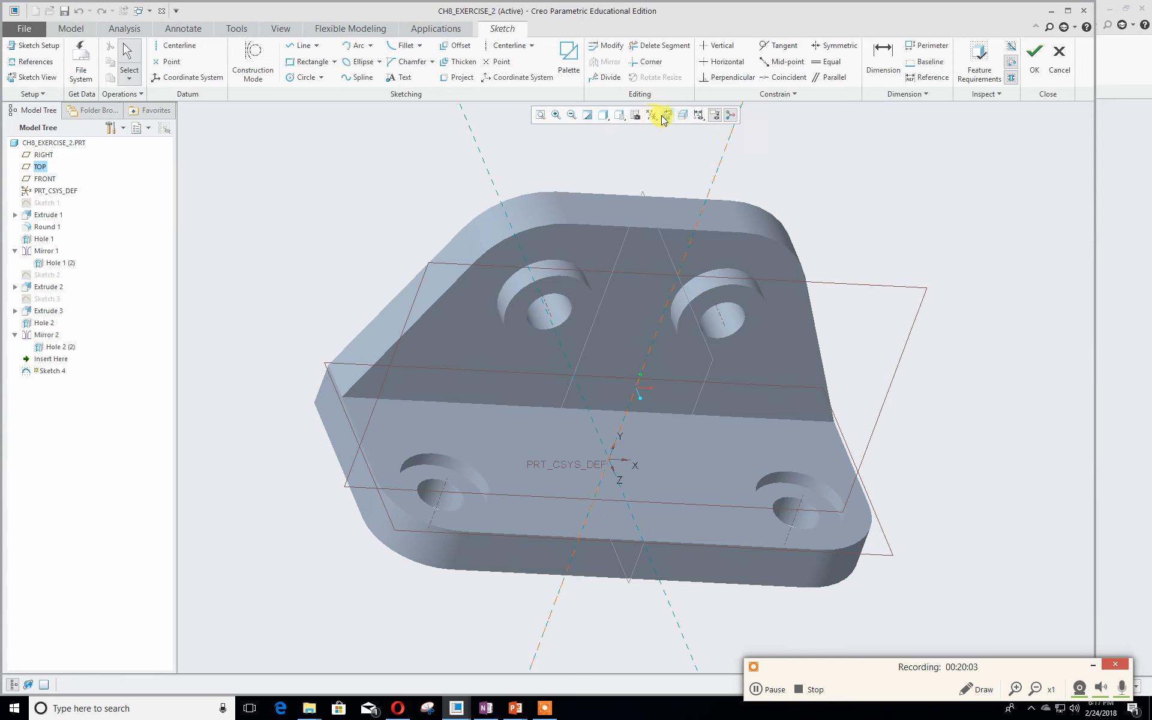
- Orient the view square to the sketch plane and set the display to No Hidden
click(665, 115)
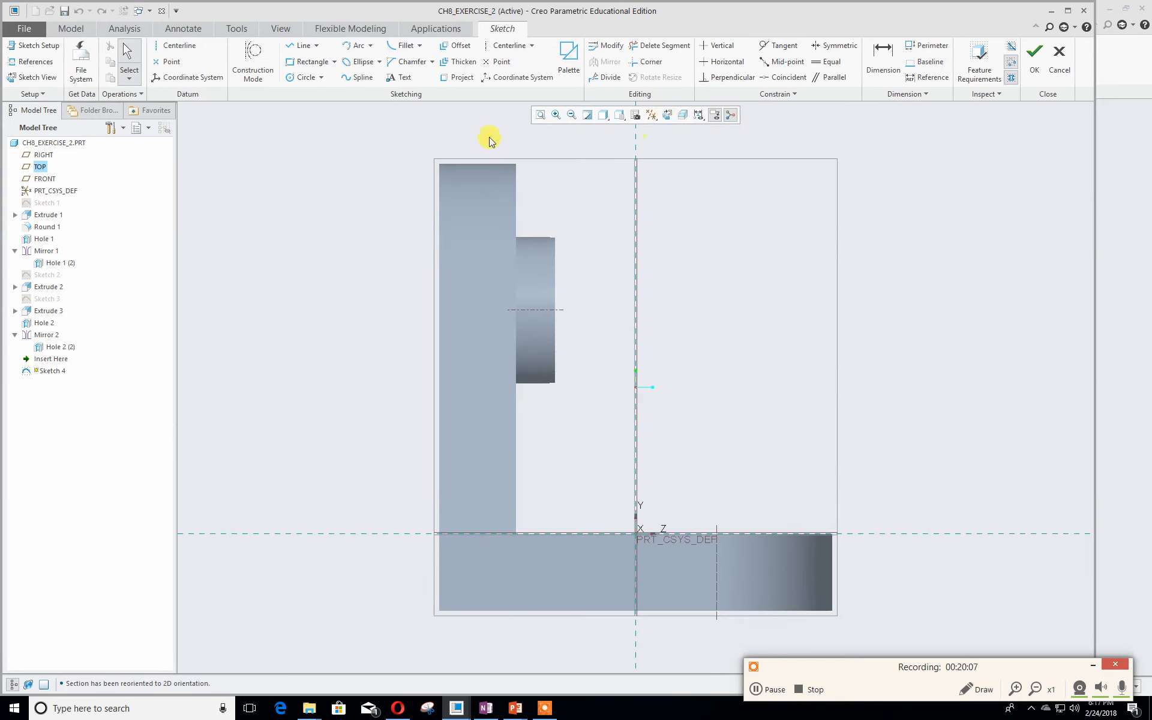
click(604, 115)
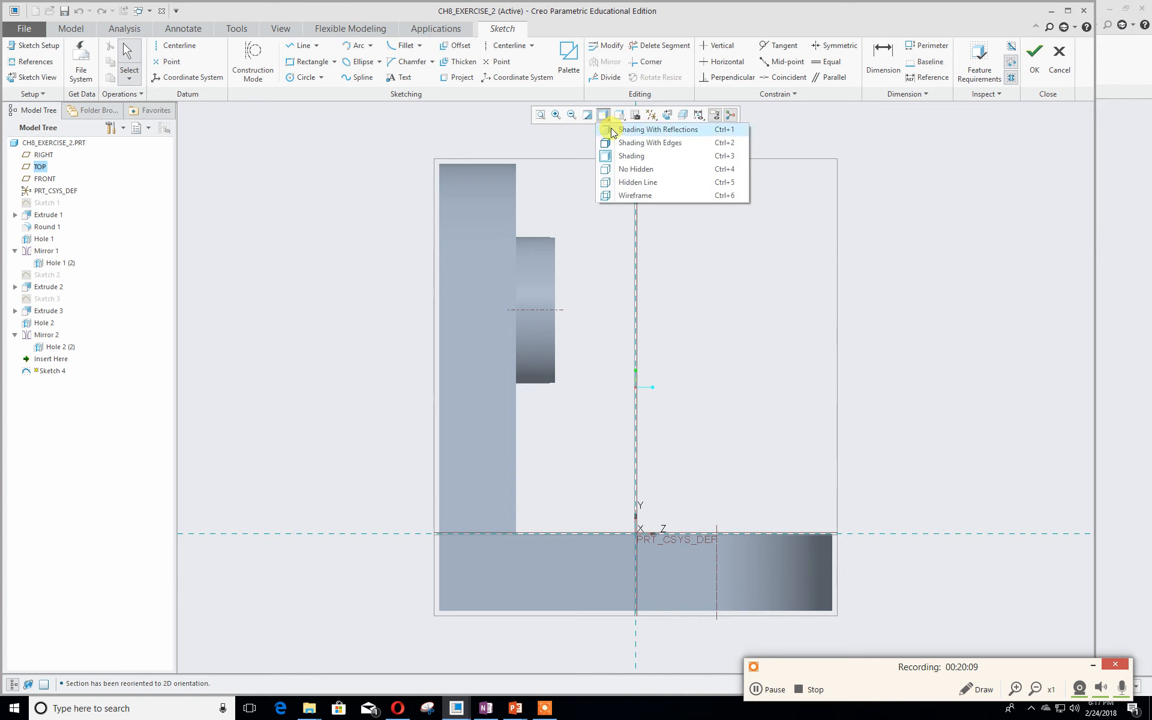
click(630, 171)
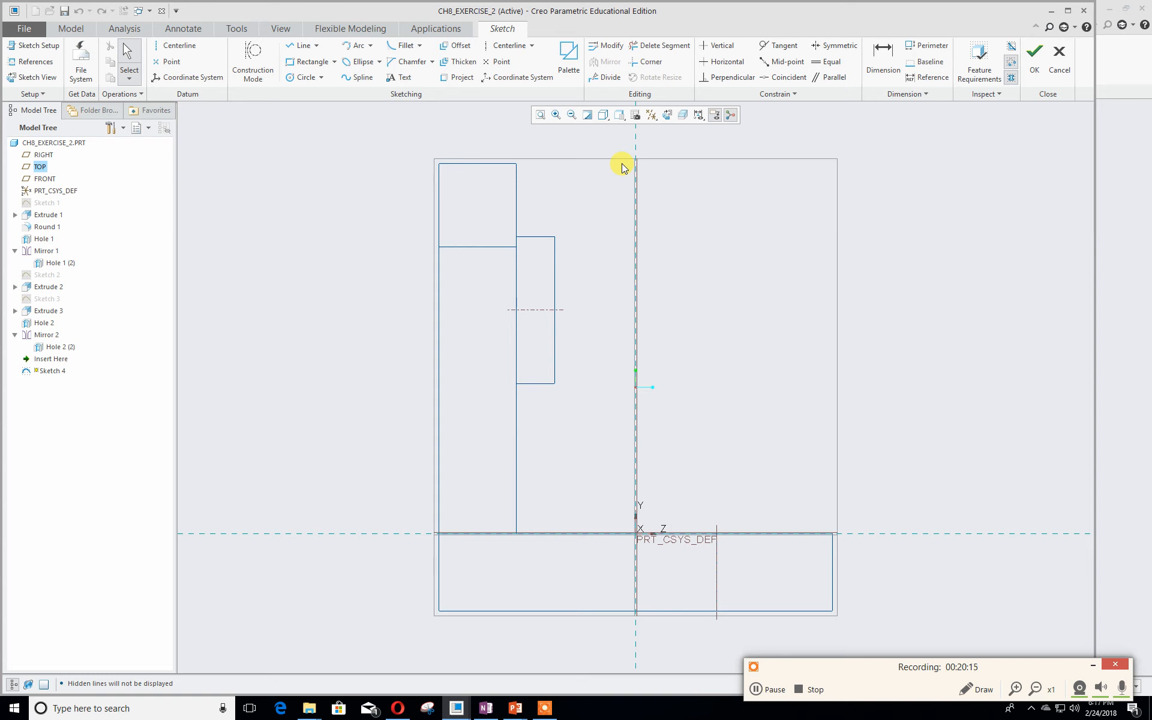
- Add the base plate's rear and front faces and the wall's front face as sketch references, and remove the FRONT datum plane reference
right_click(320, 220)
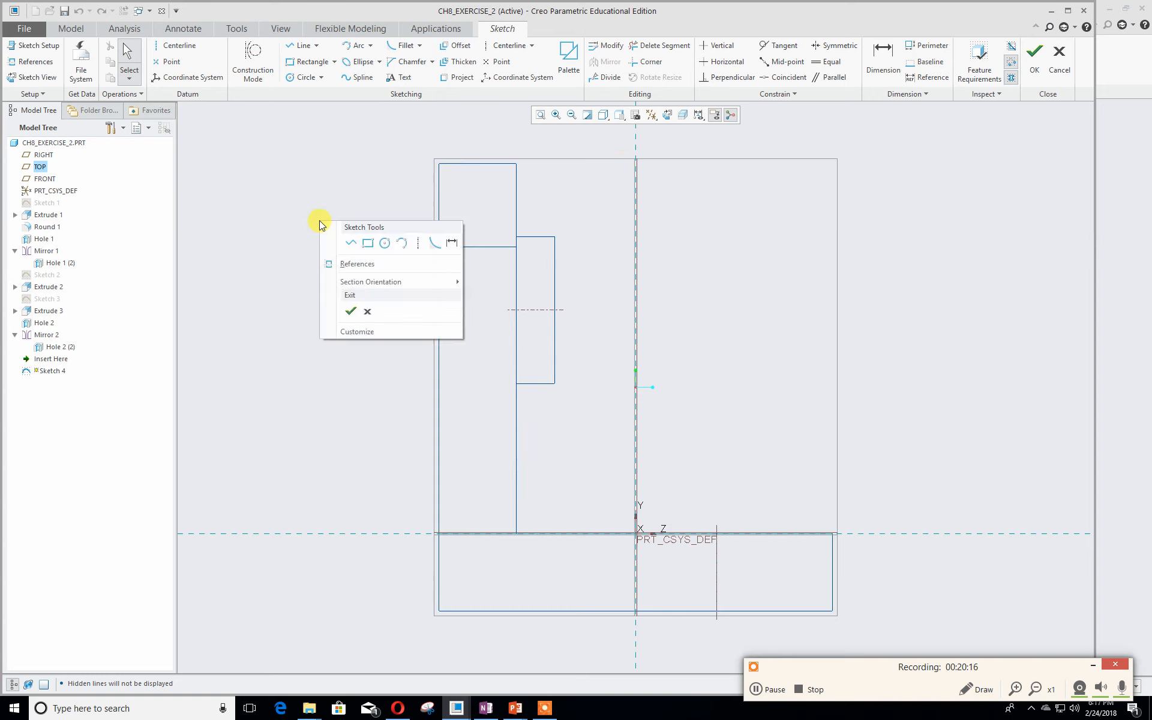
click(354, 269)
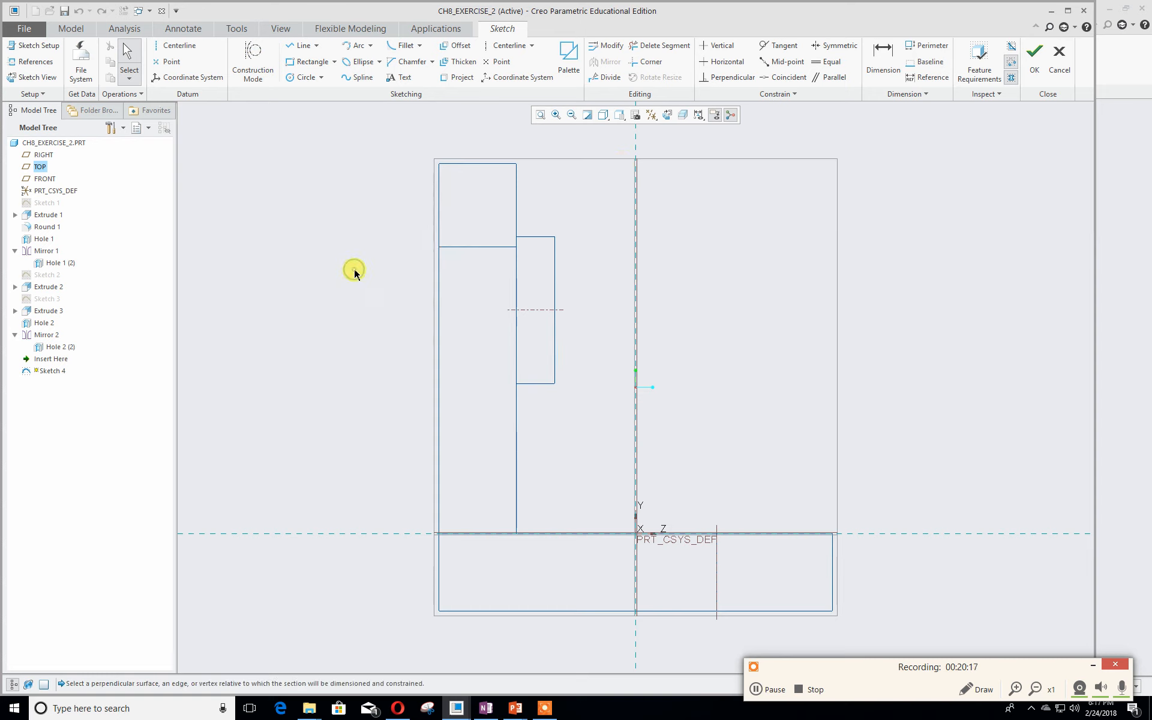
click(439, 360)
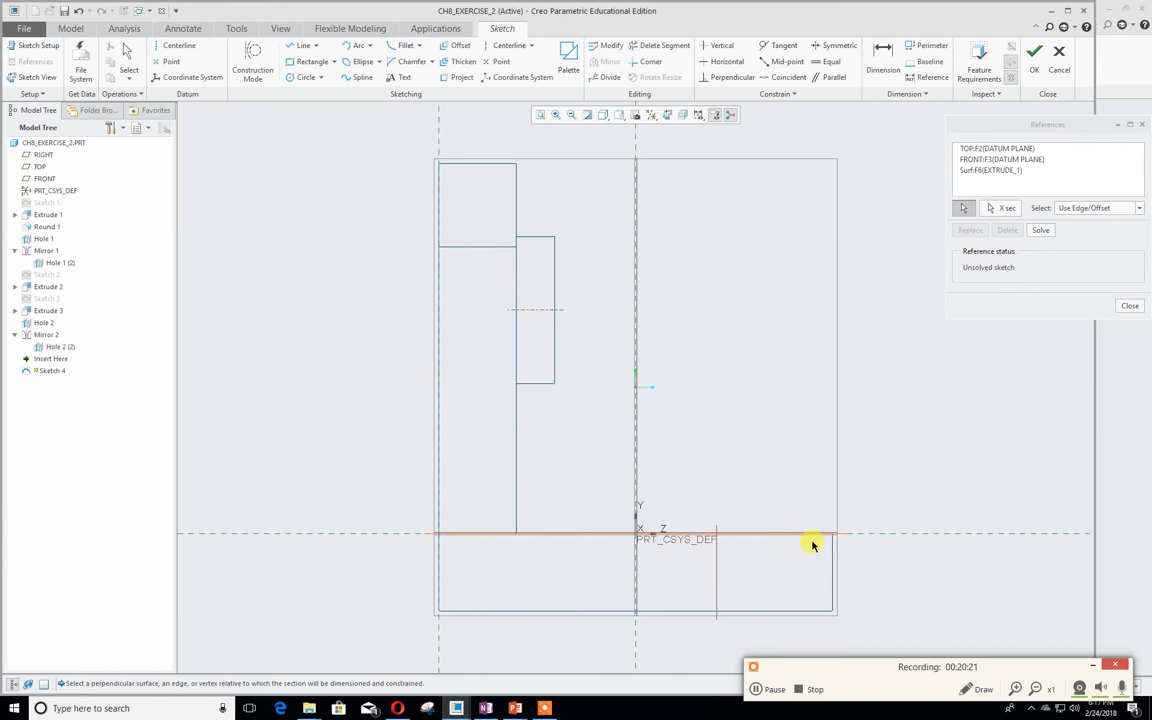
click(825, 555)
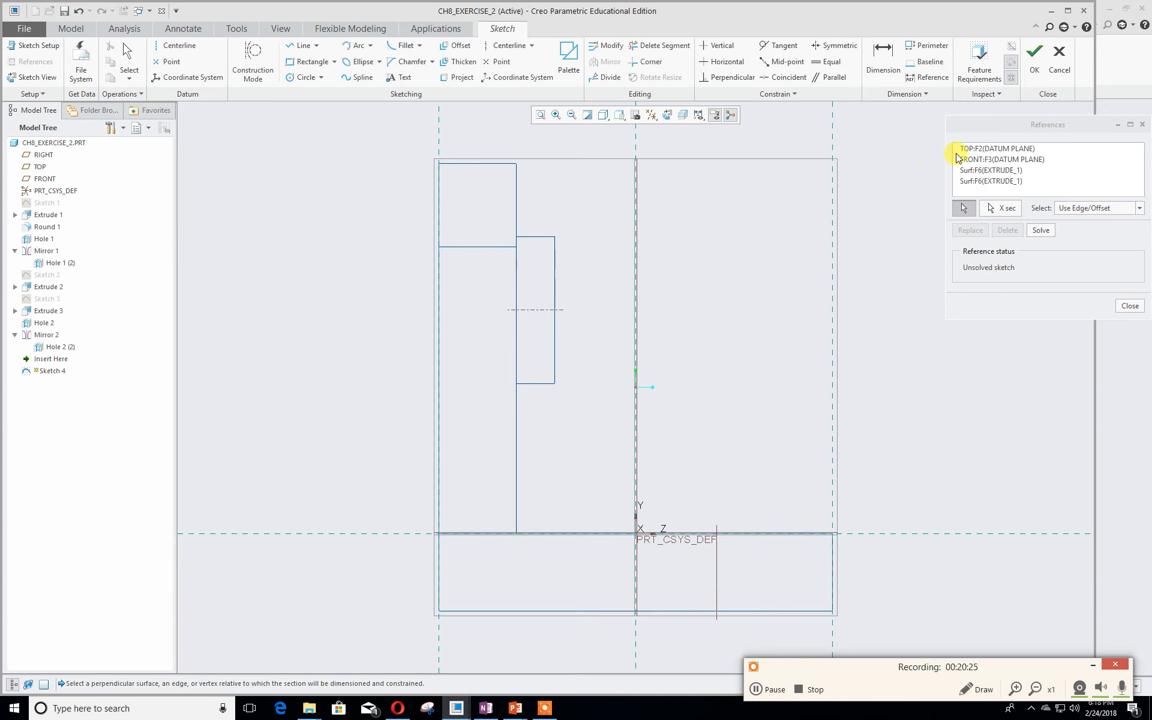
click(974, 149)
click(979, 159)
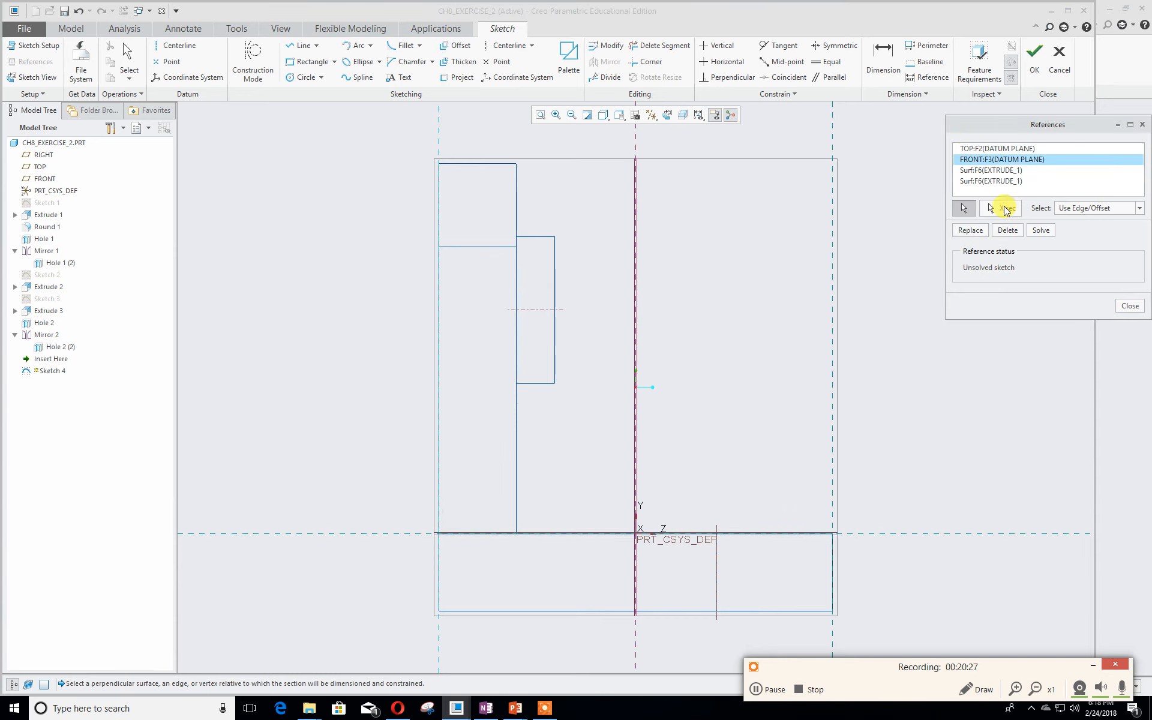
click(1008, 231)
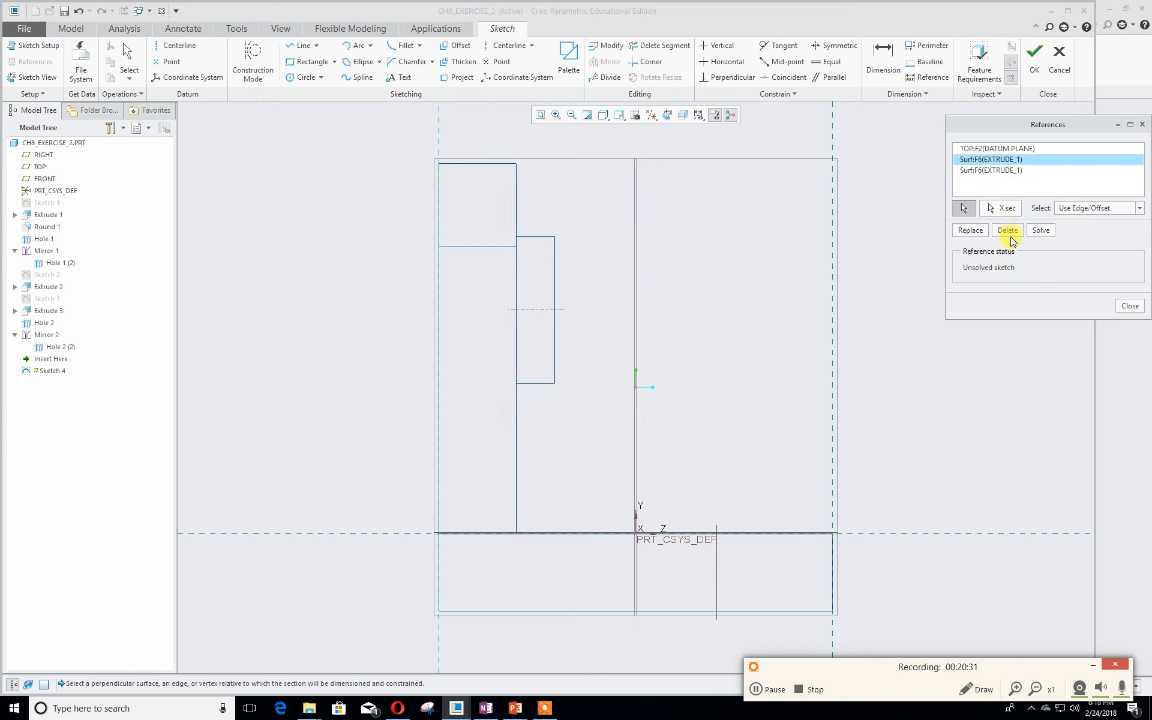
click(512, 456)
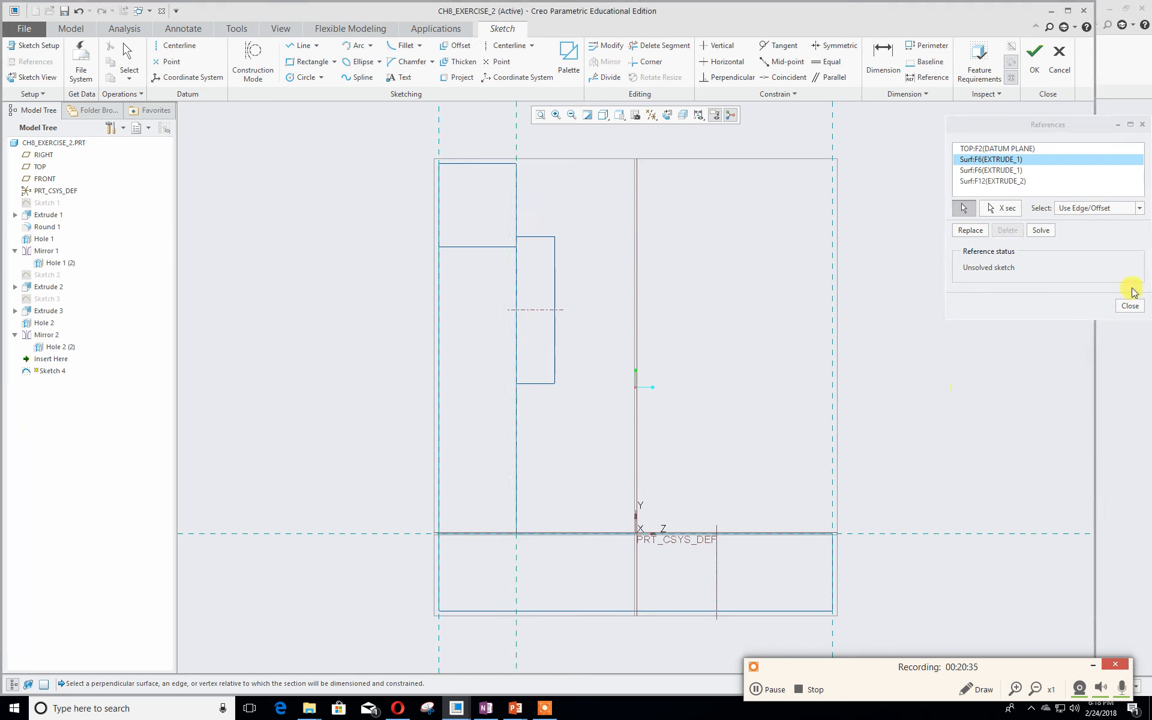
click(1130, 306)
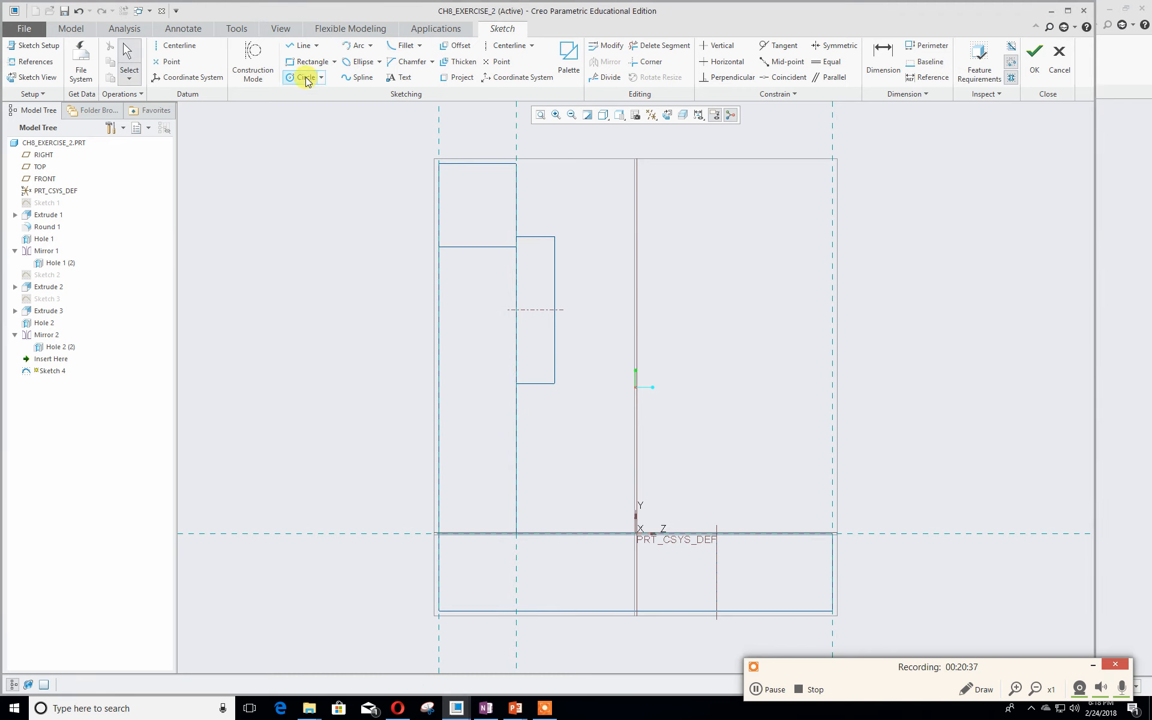
- Sketch a chained rib outline: about 39 horizontally from the wall at about 43 height, sloping to the plate's front, and vertically down to its top
click(300, 47)
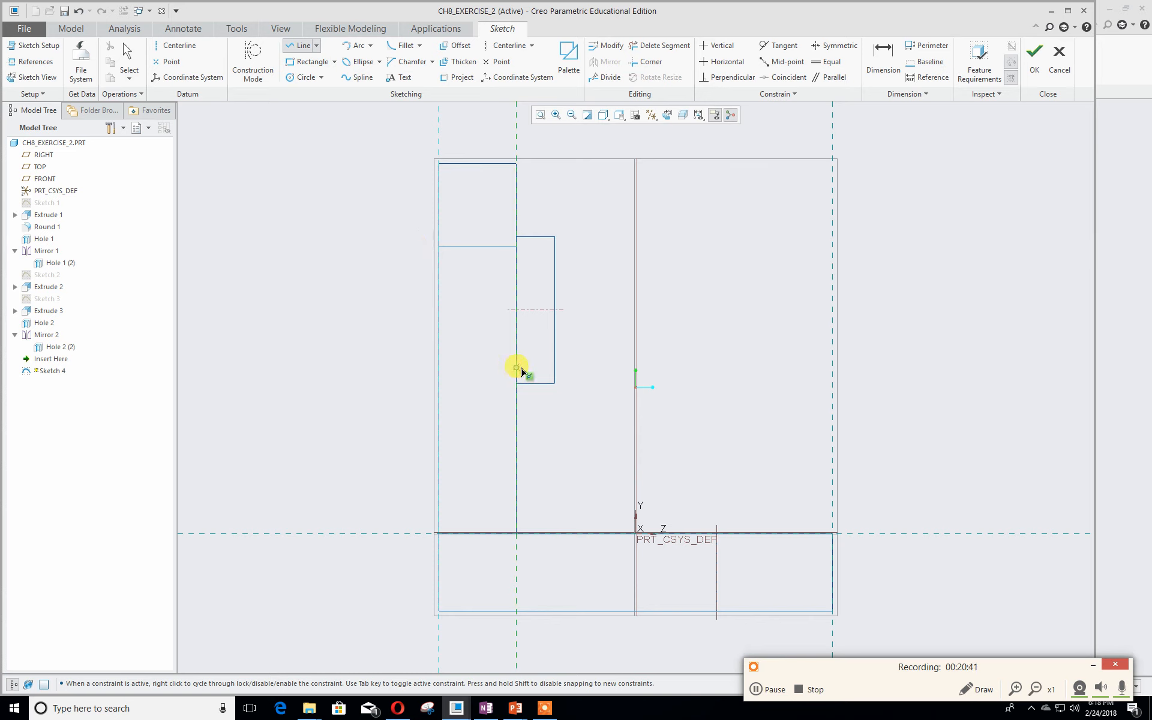
click(516, 367)
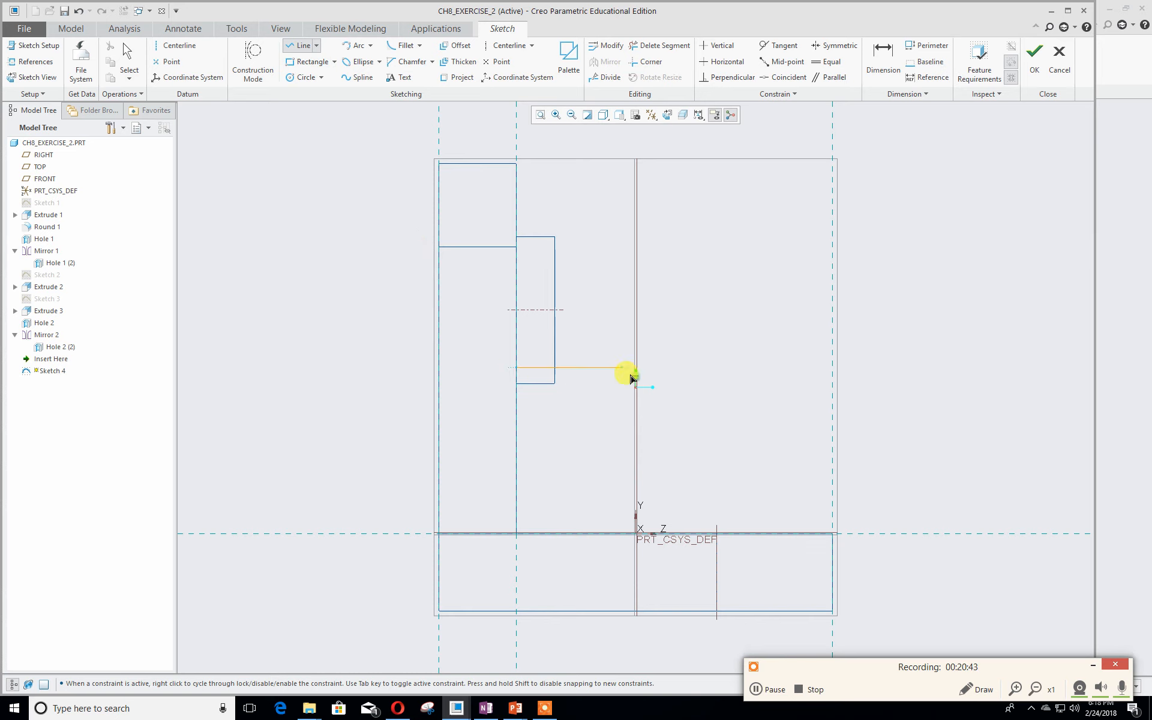
click(668, 368)
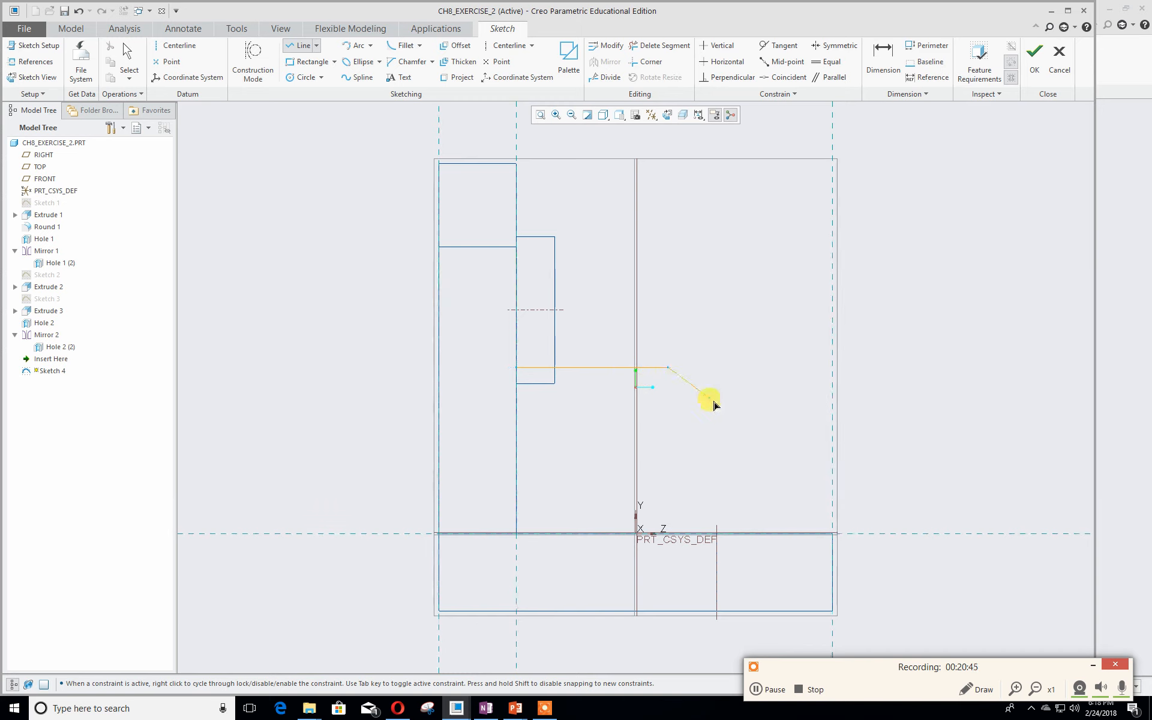
click(832, 455)
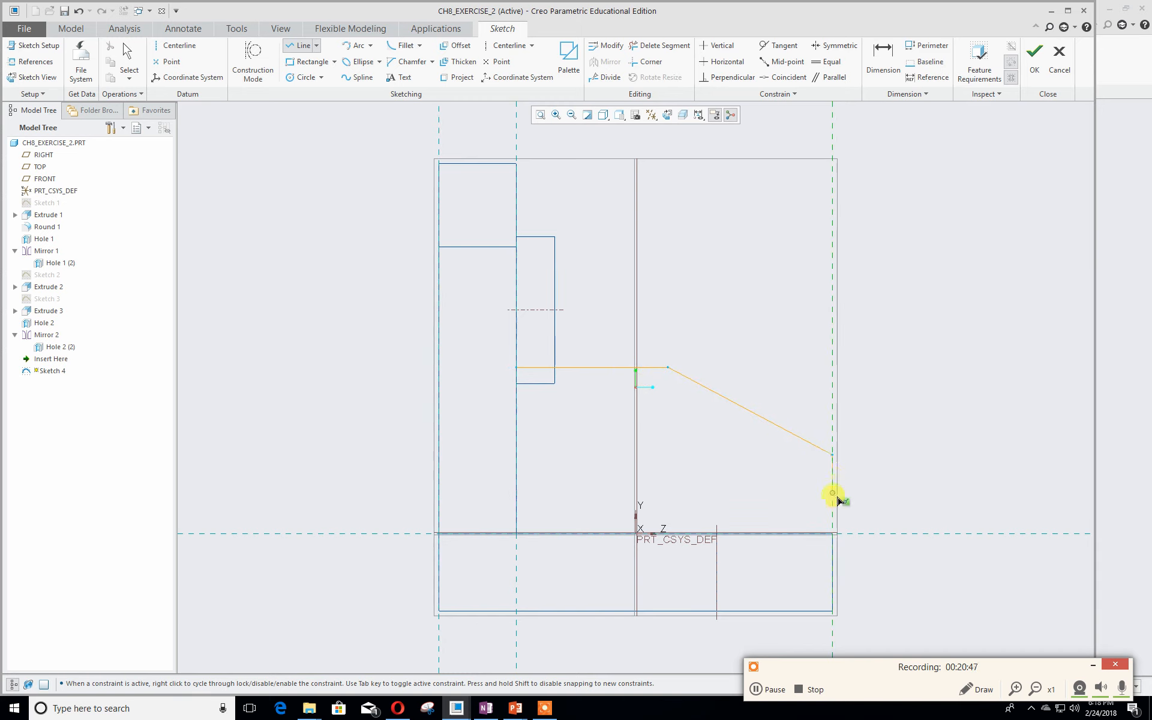
click(831, 533)
middle_click(903, 491)
middle_click(903, 489)
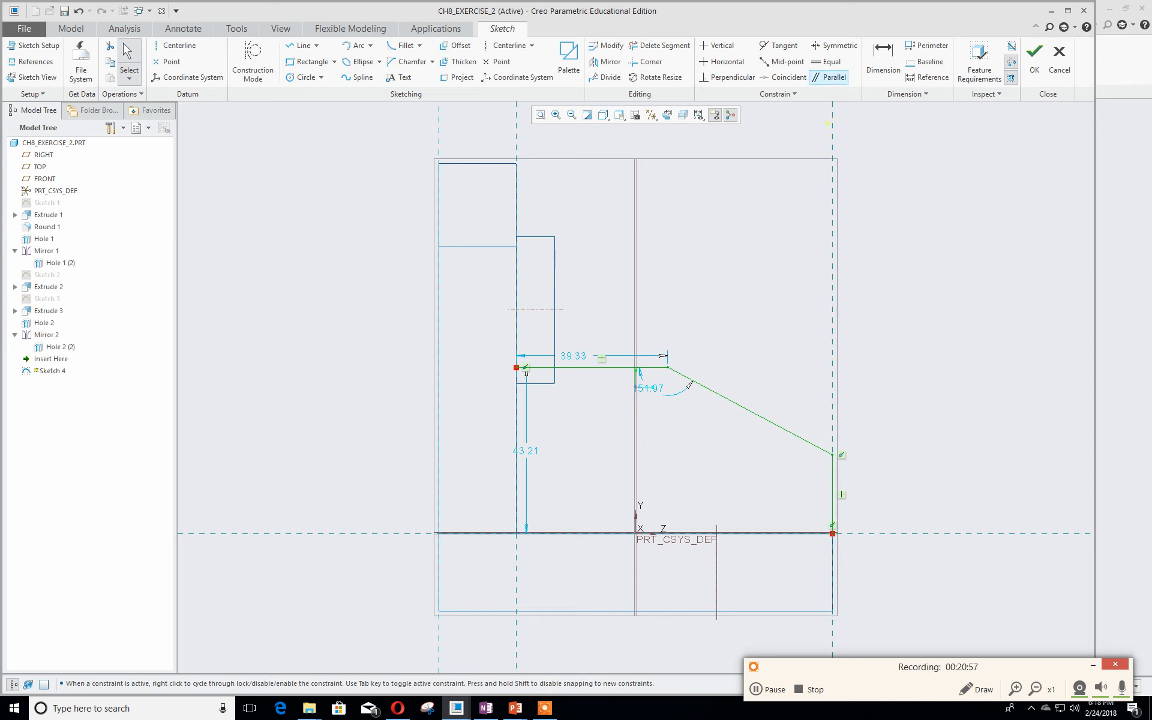
- Dimension the height of the rib's vertical front edge above the base plate and set it to 15
click(883, 54)
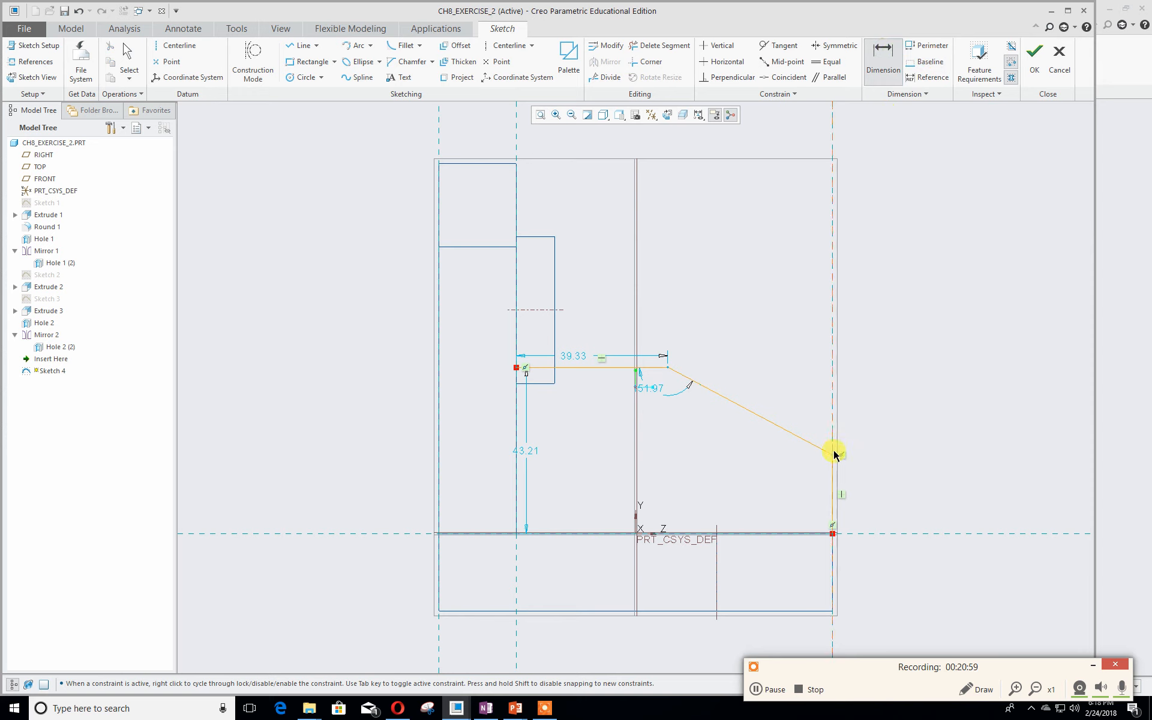
click(833, 511)
click(816, 532)
middle_click(978, 482)
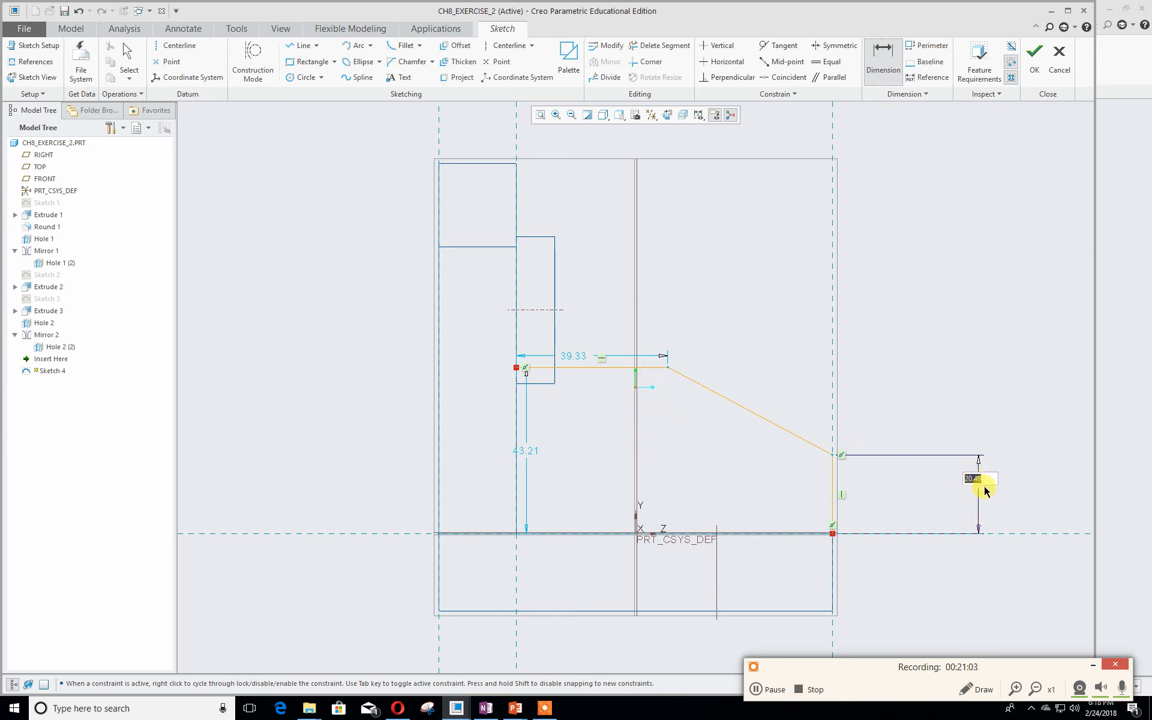
text(15)
key(Return)
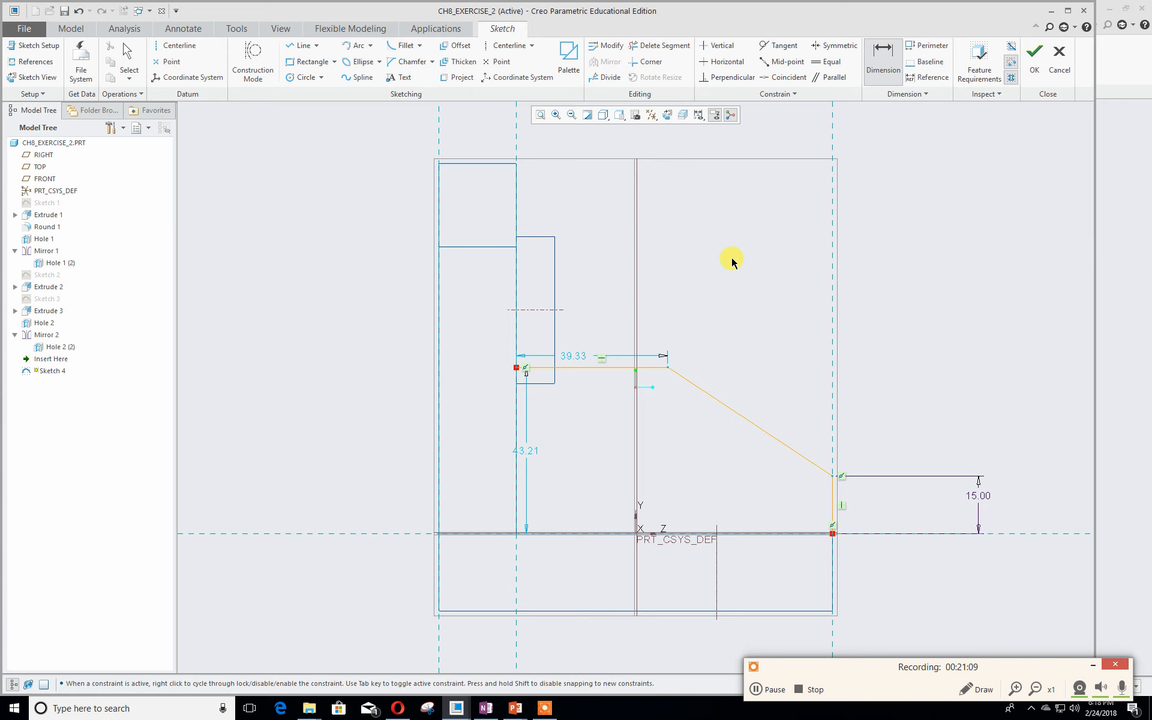
- Dimension the rib's horizontal top line from the base plate's top and set its height to 40
click(664, 368)
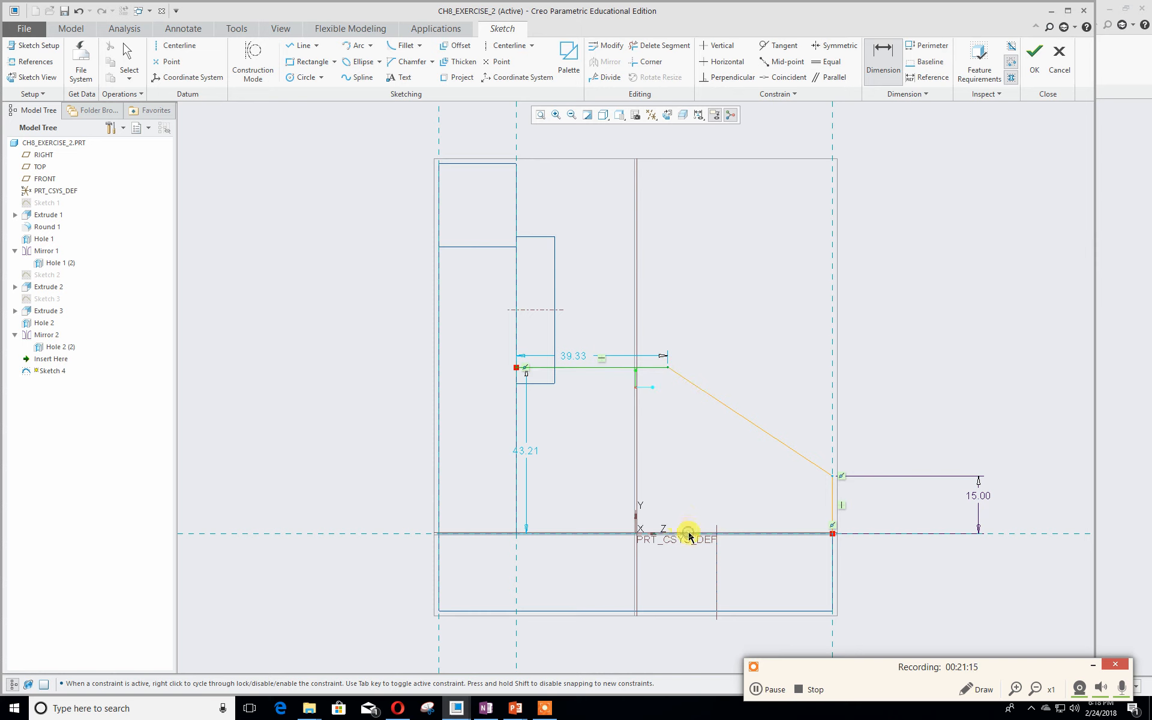
middle_click(1029, 436)
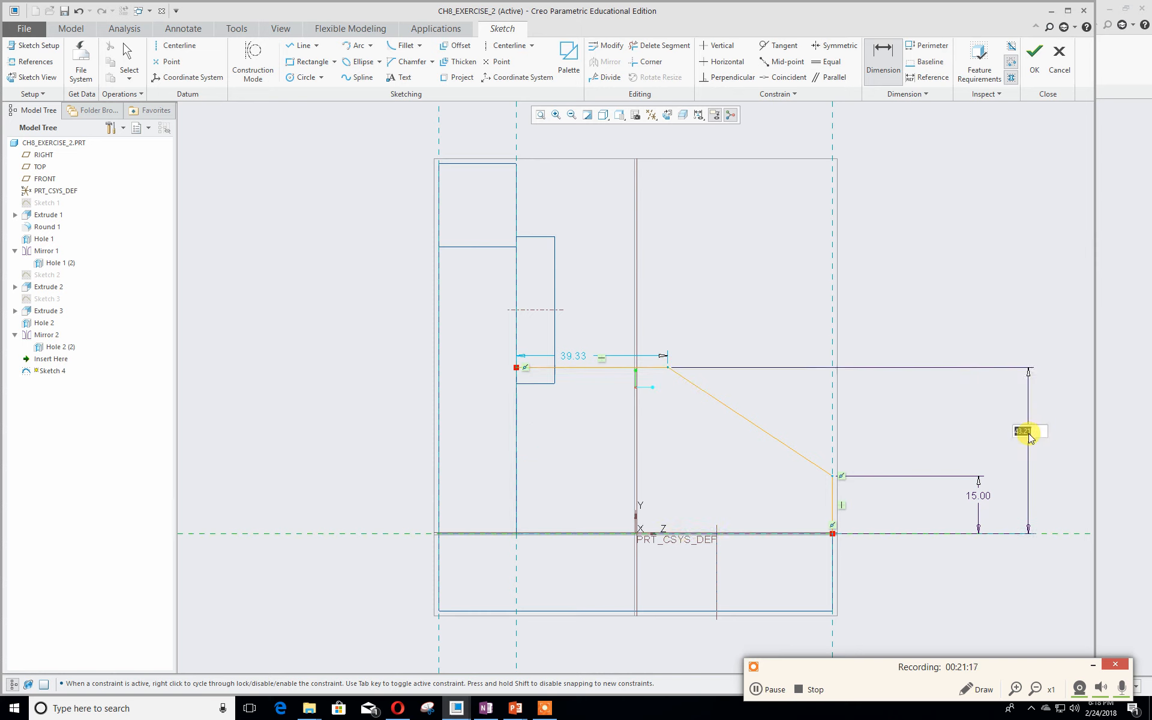
text(40)
key(Return)
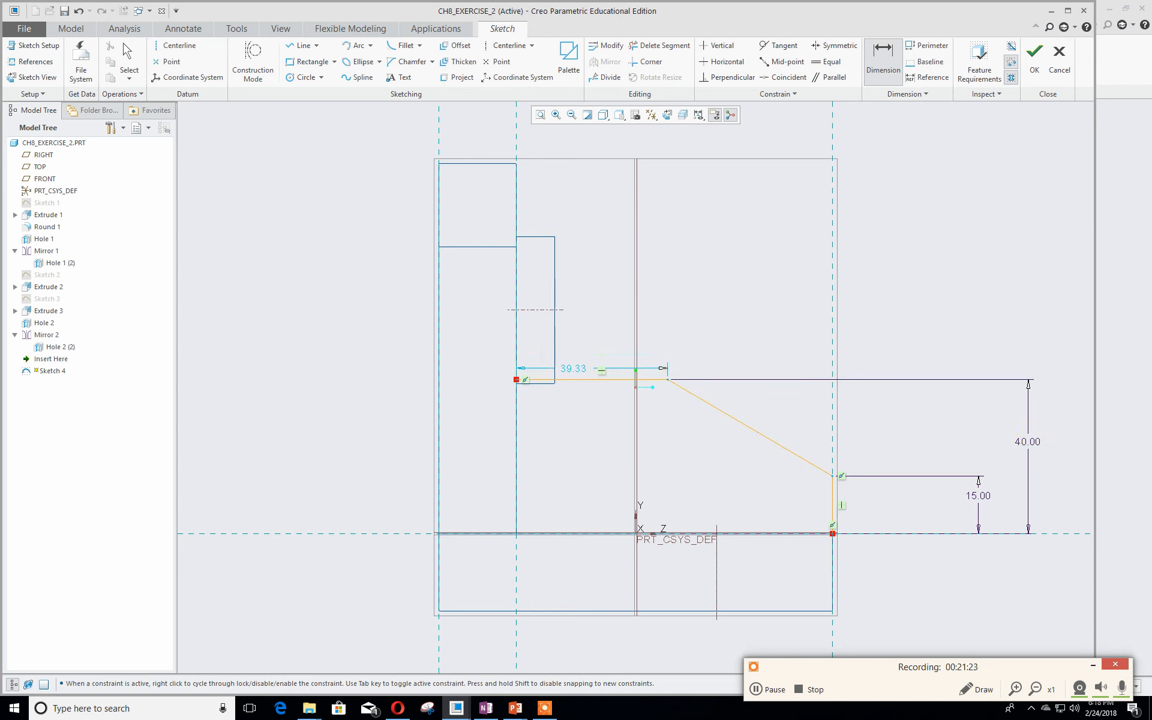
- Check the exercise drawing in PowerPoint and, in Creo, dimension the rib's slope start 40 from the wall's rear face
click(515, 708)
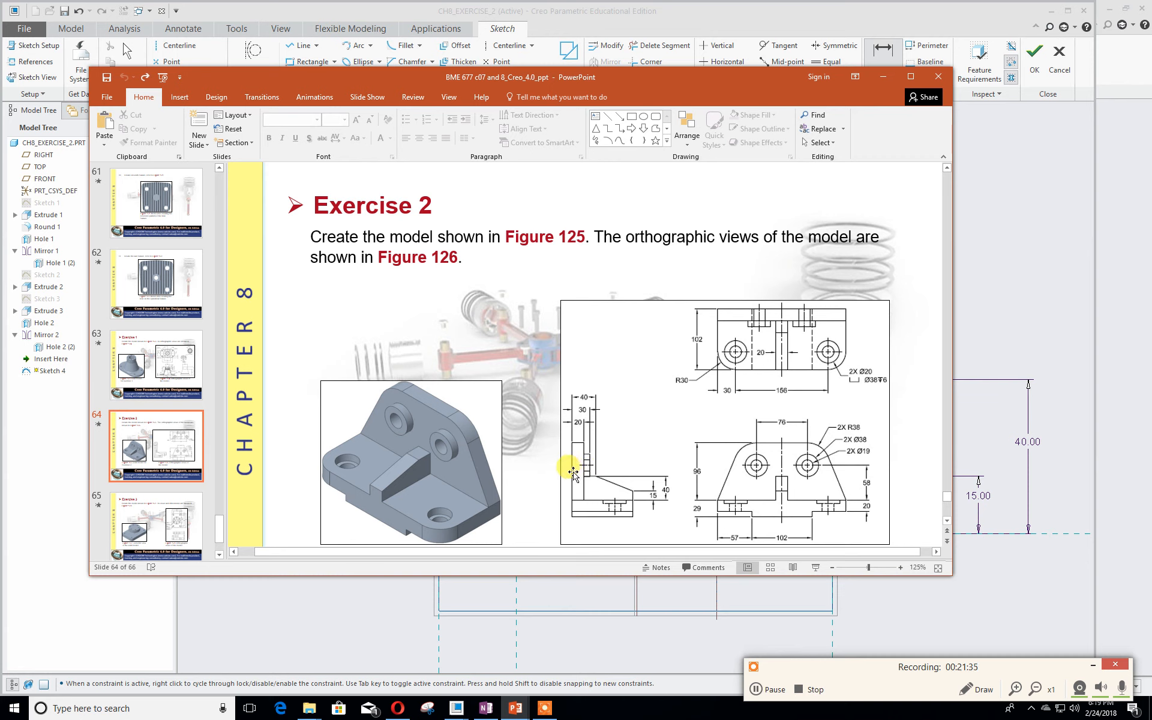
drag(551, 83, 0, 99)
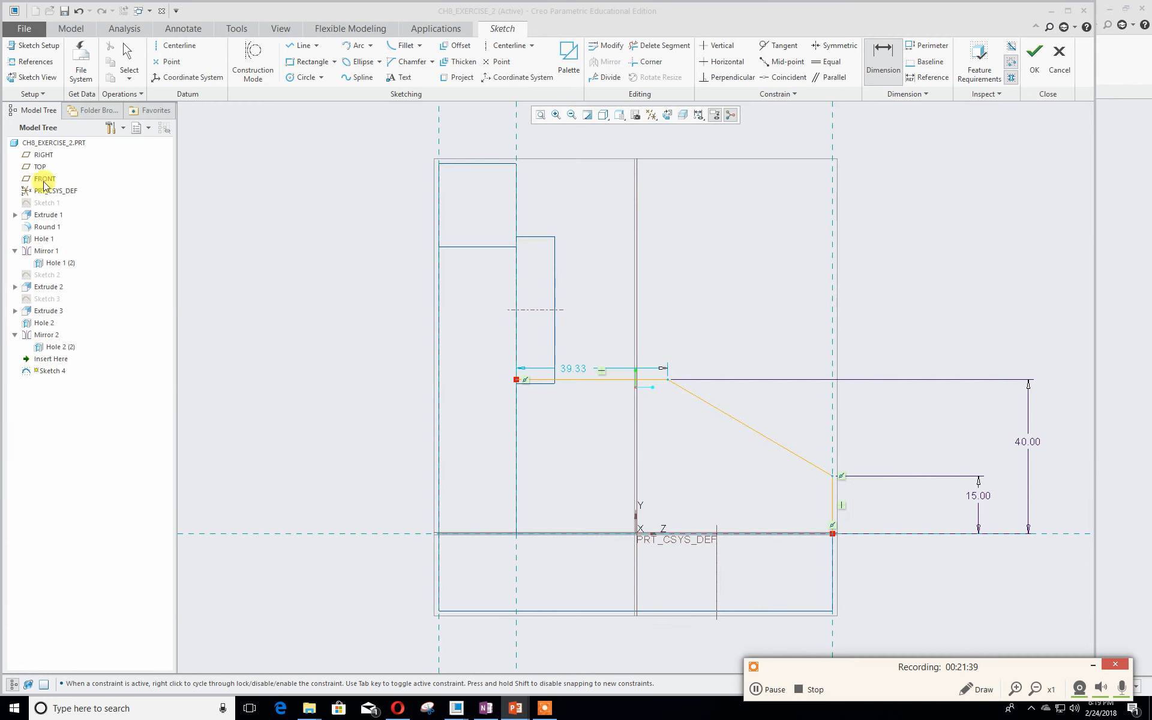
click(667, 381)
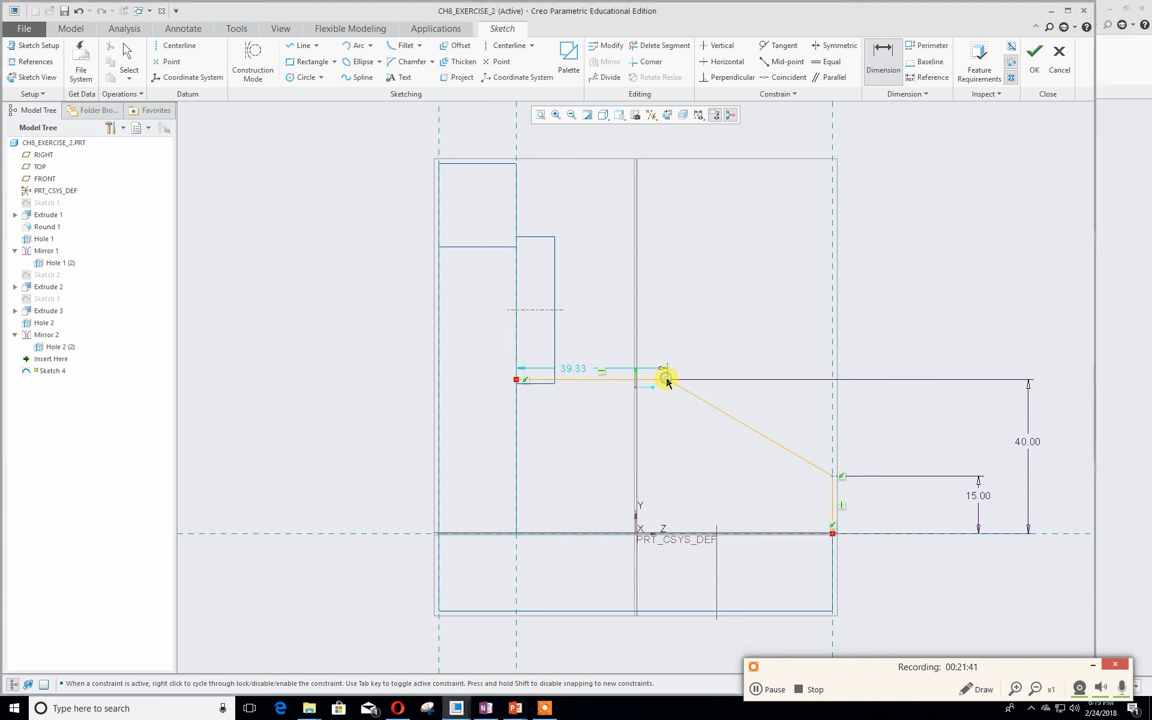
middle_click(541, 143)
text(40)
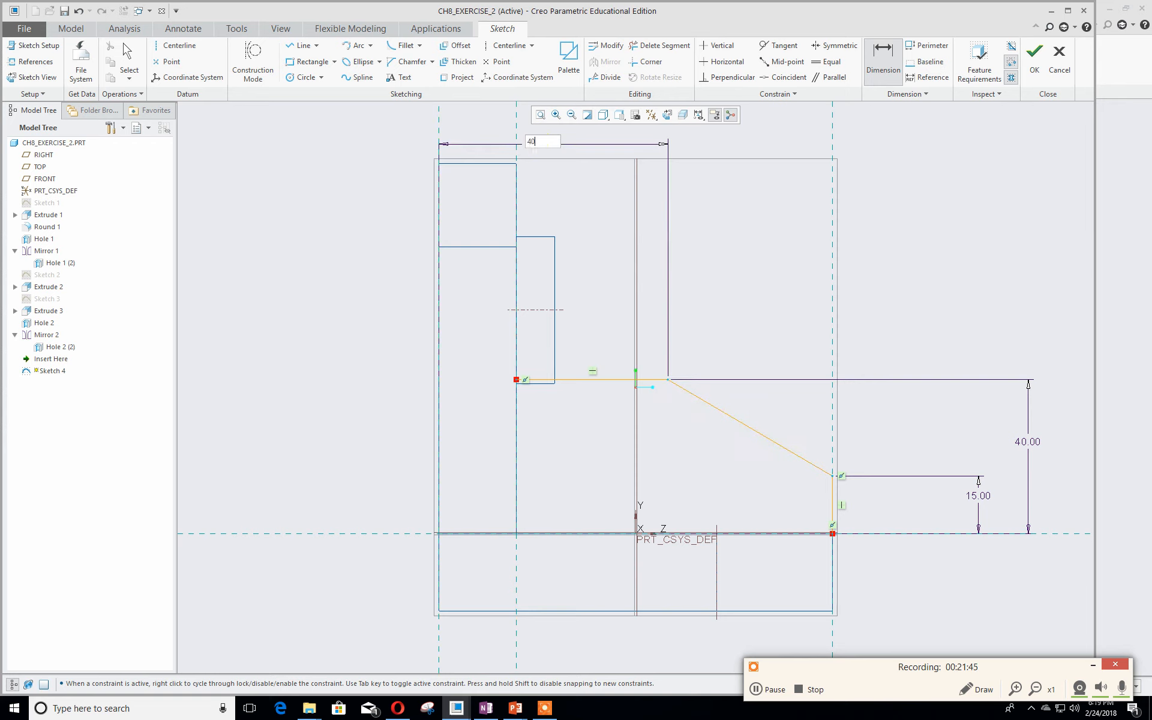
key(Return)
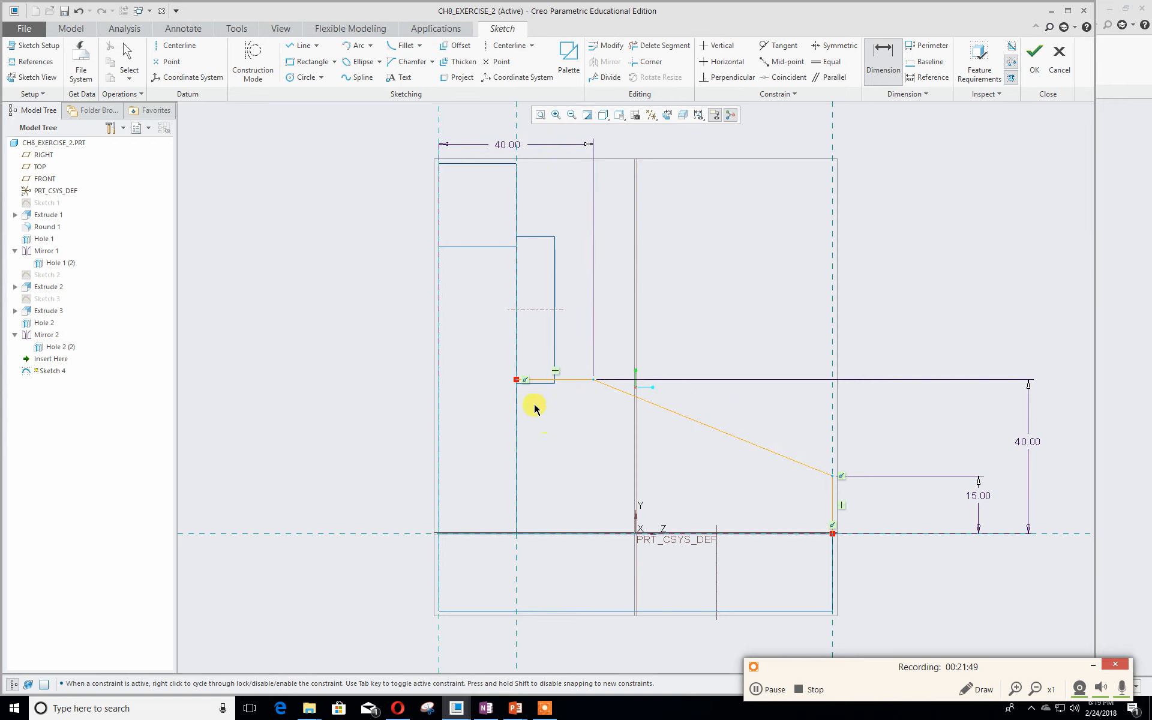
- Close the rib profile with a vertical line down the wall's front face and a horizontal line along the base plate's top
scroll(548, 431, up, 2)
click(507, 368)
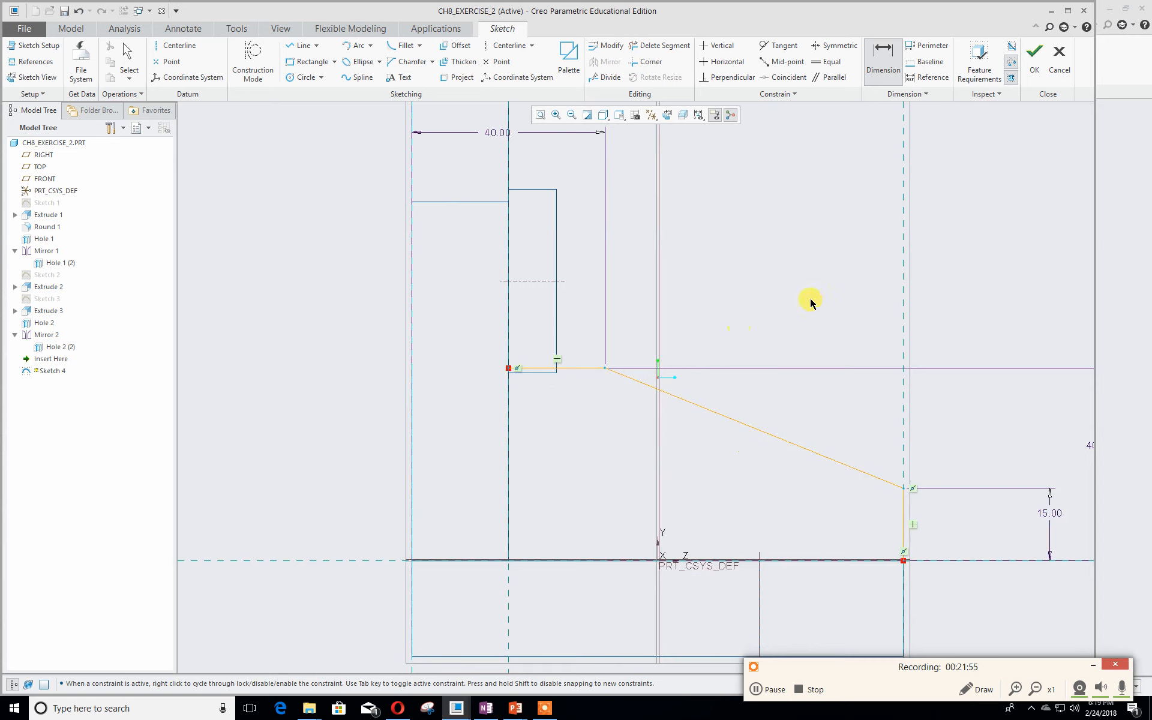
click(300, 46)
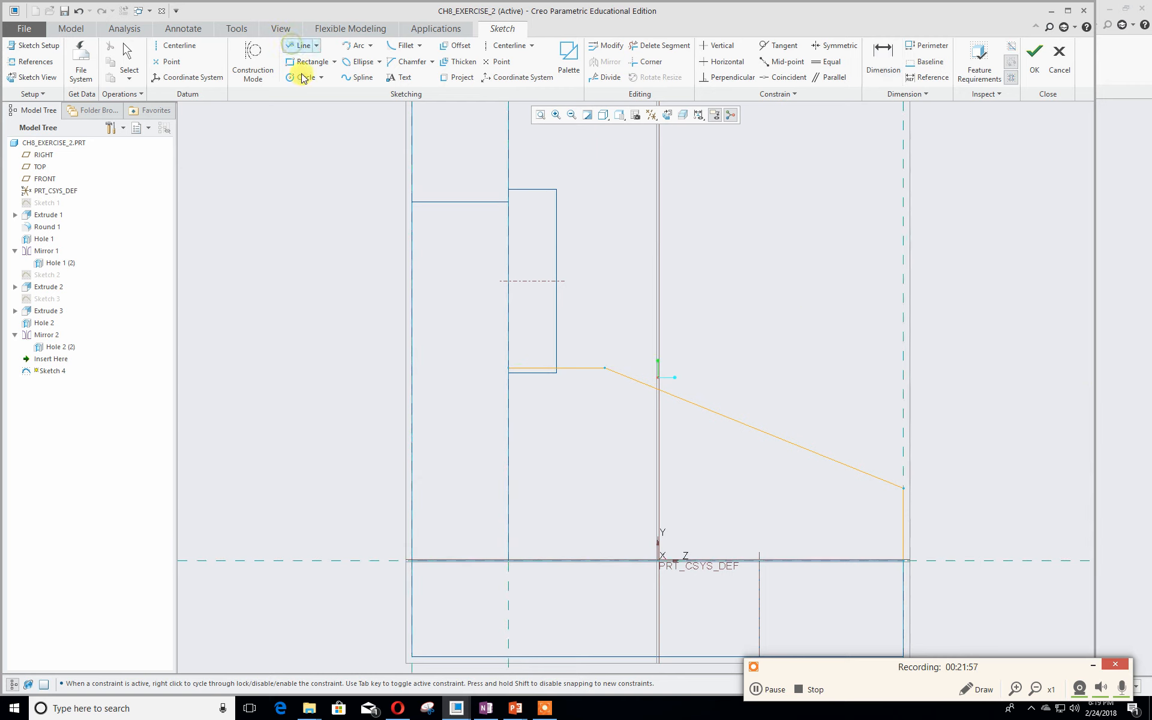
click(508, 369)
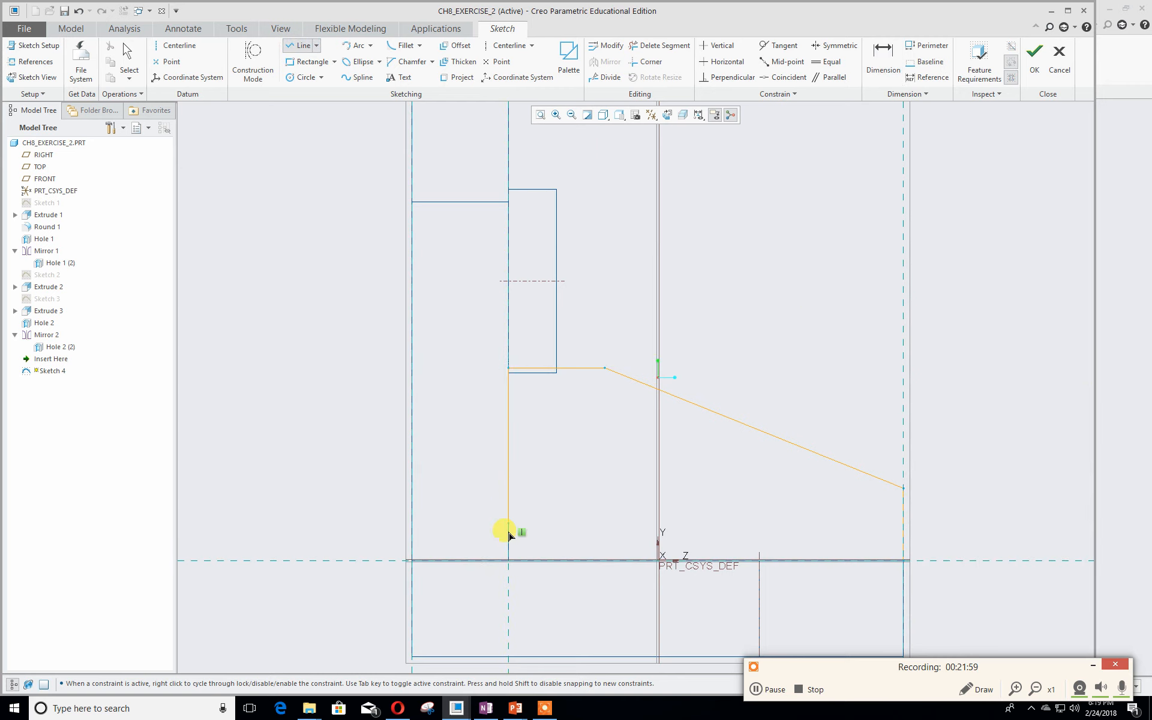
click(507, 561)
click(906, 562)
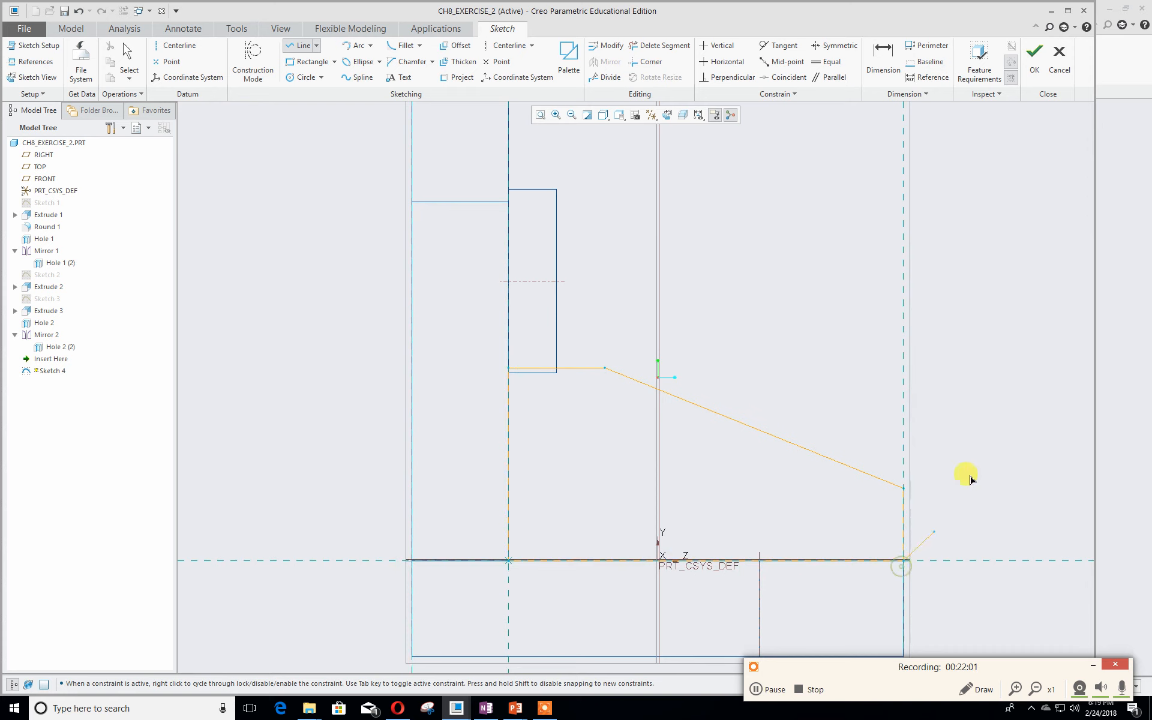
middle_click(989, 300)
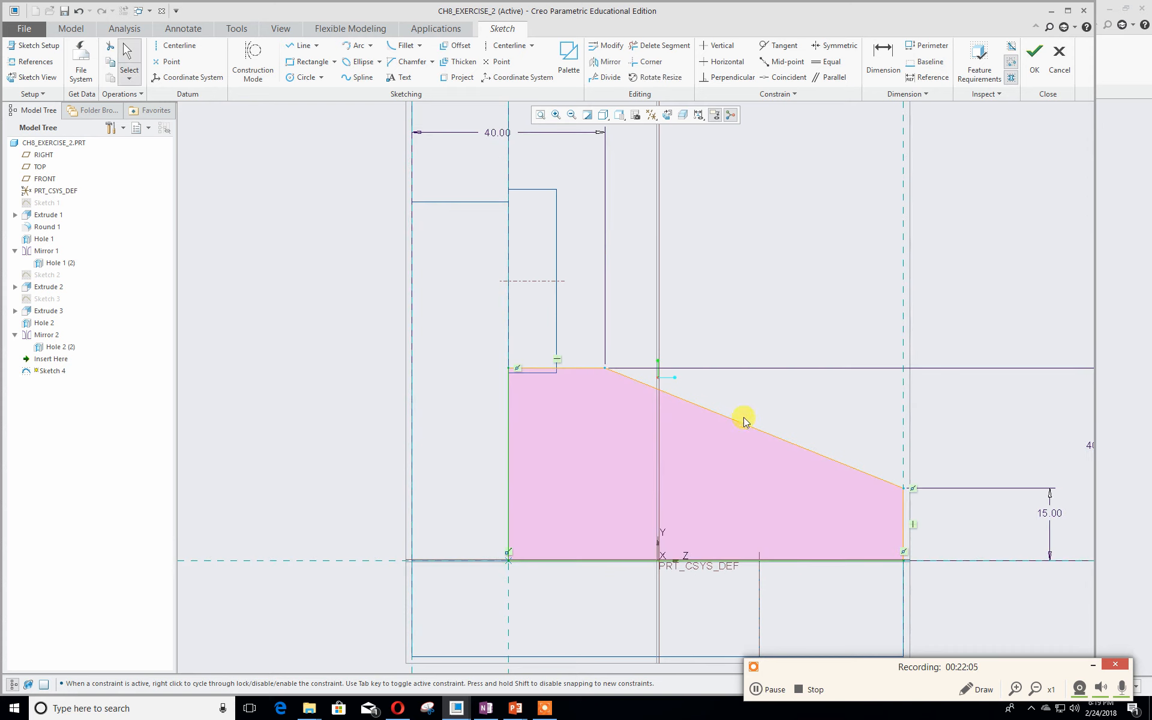
- Finish the rib sketch and set the model display to Shading
mouse_move(1029, 393)
middle_down()
mouse_move(985, 417)
mouse_move(992, 428)
middle_up()
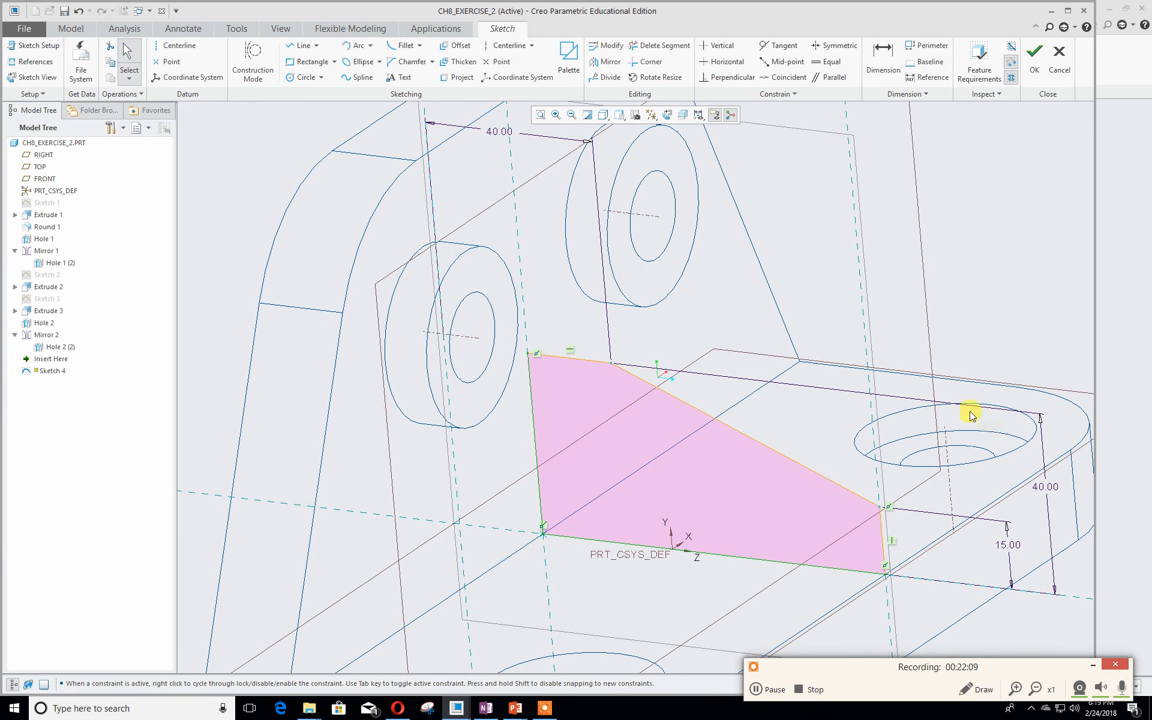
click(1034, 56)
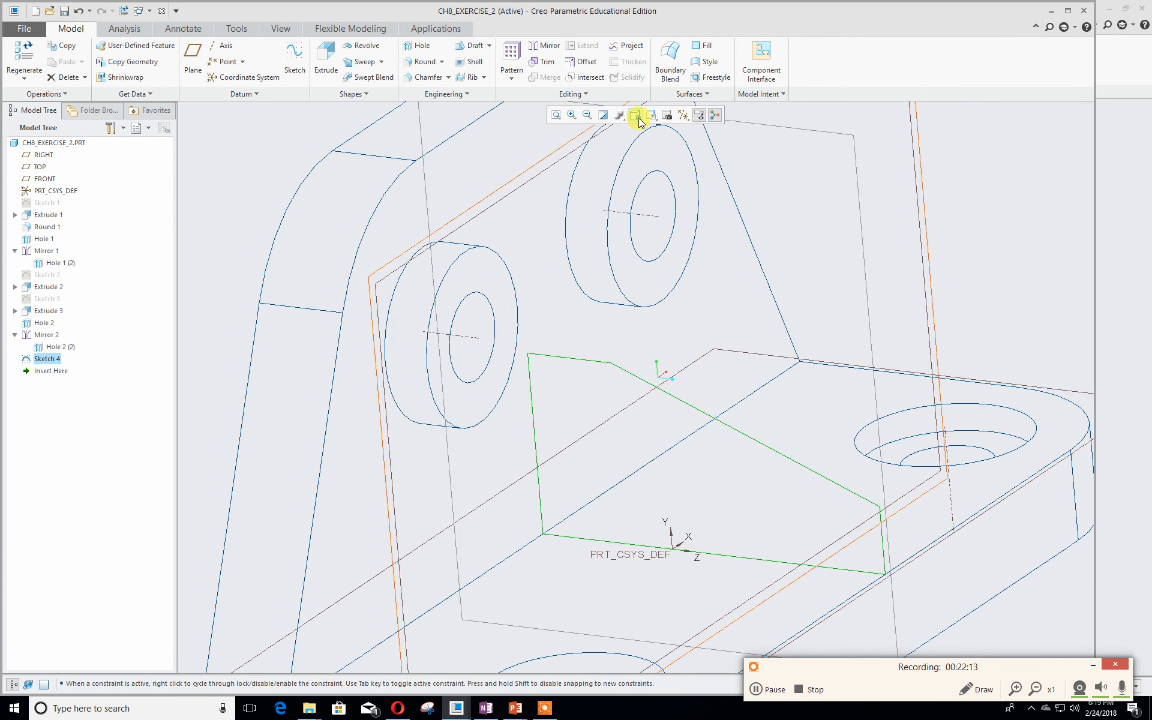
click(635, 114)
click(655, 156)
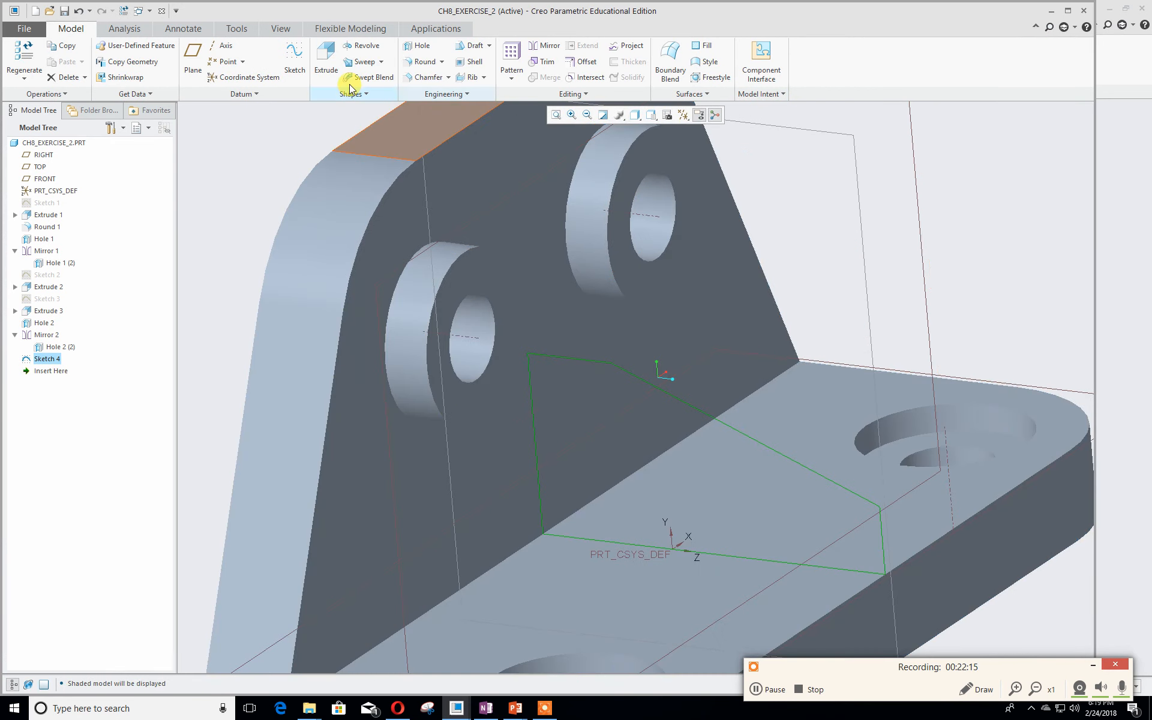
- Start extruding the rib sketch as a solid with its depth symmetric about both sides of the sketch plane
click(324, 59)
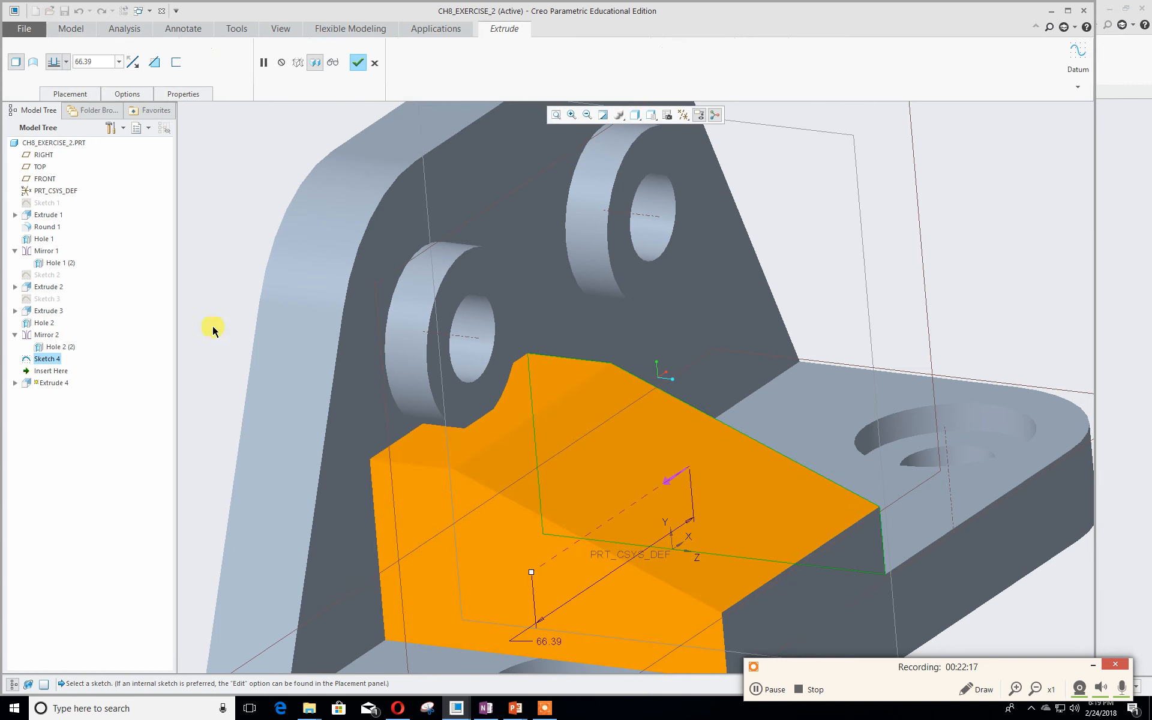
middle_drag(212, 325, 209, 310)
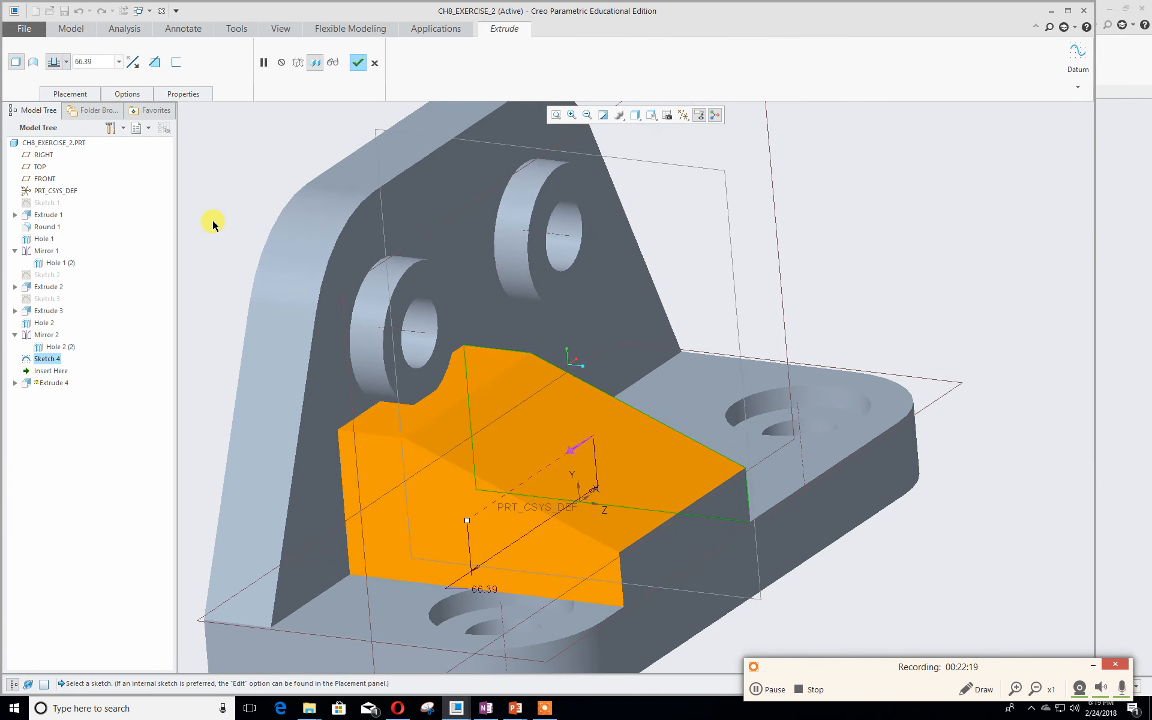
click(65, 62)
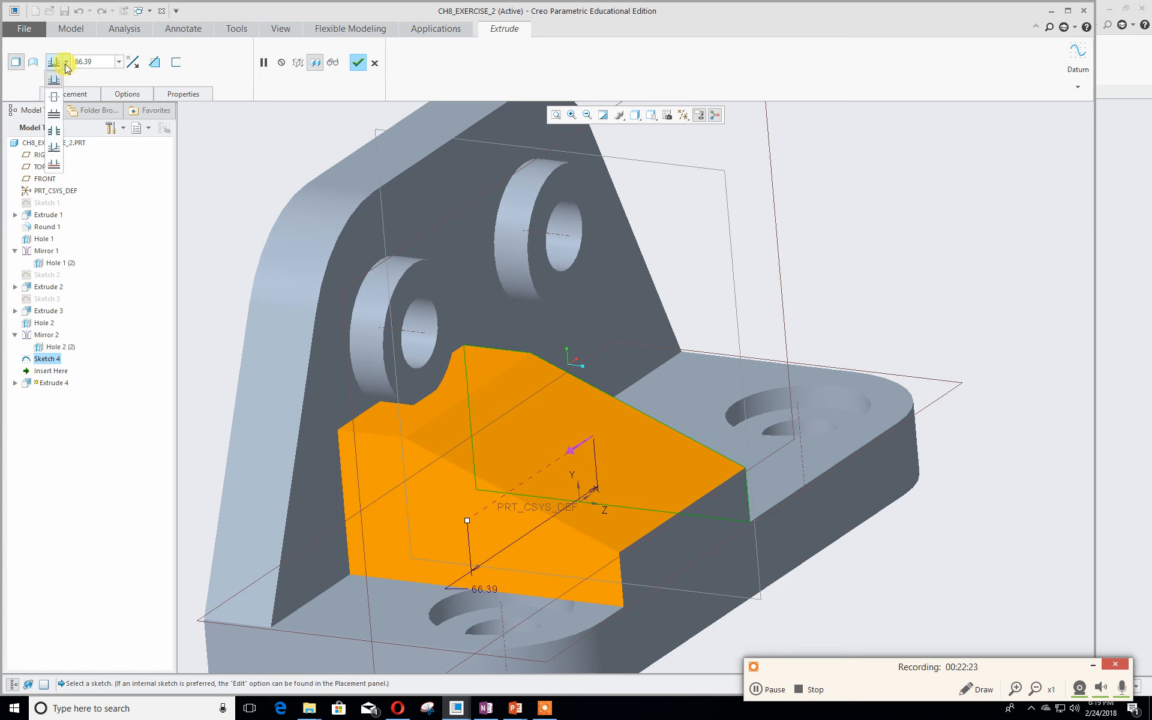
click(56, 102)
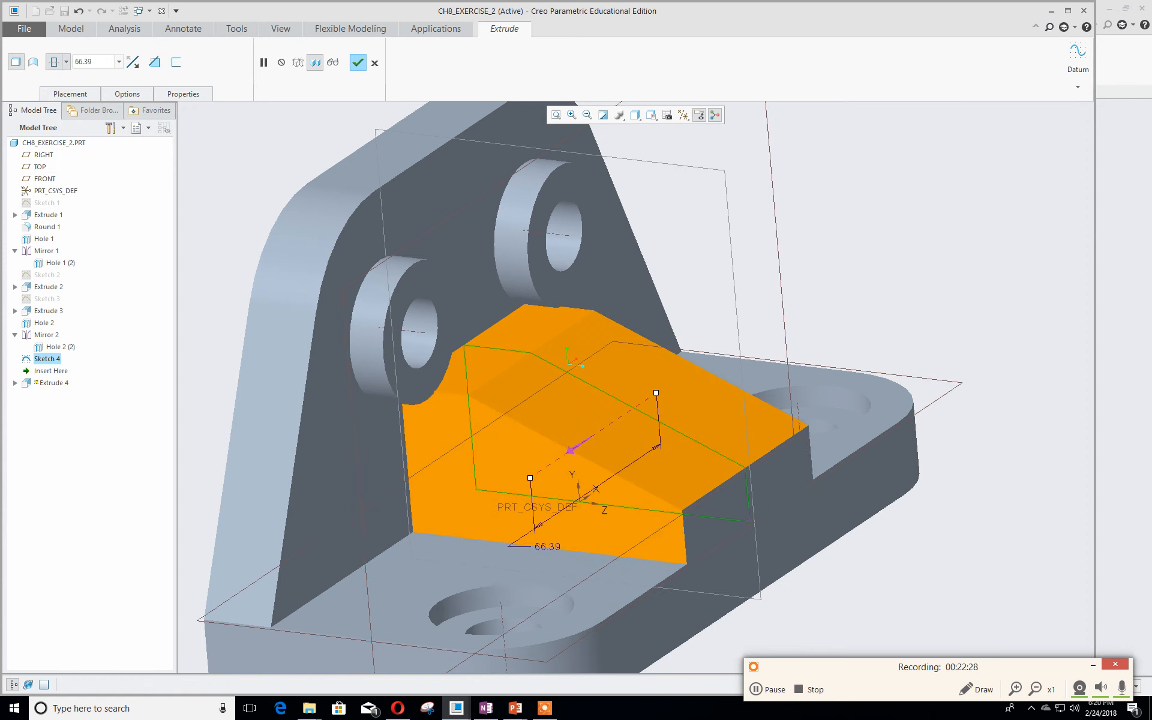
- Check the rib's thickness on the exercise drawing in PowerPoint and, in Creo, complete the rib extrusion with a depth of 20
drag(0, 129, 415, 113)
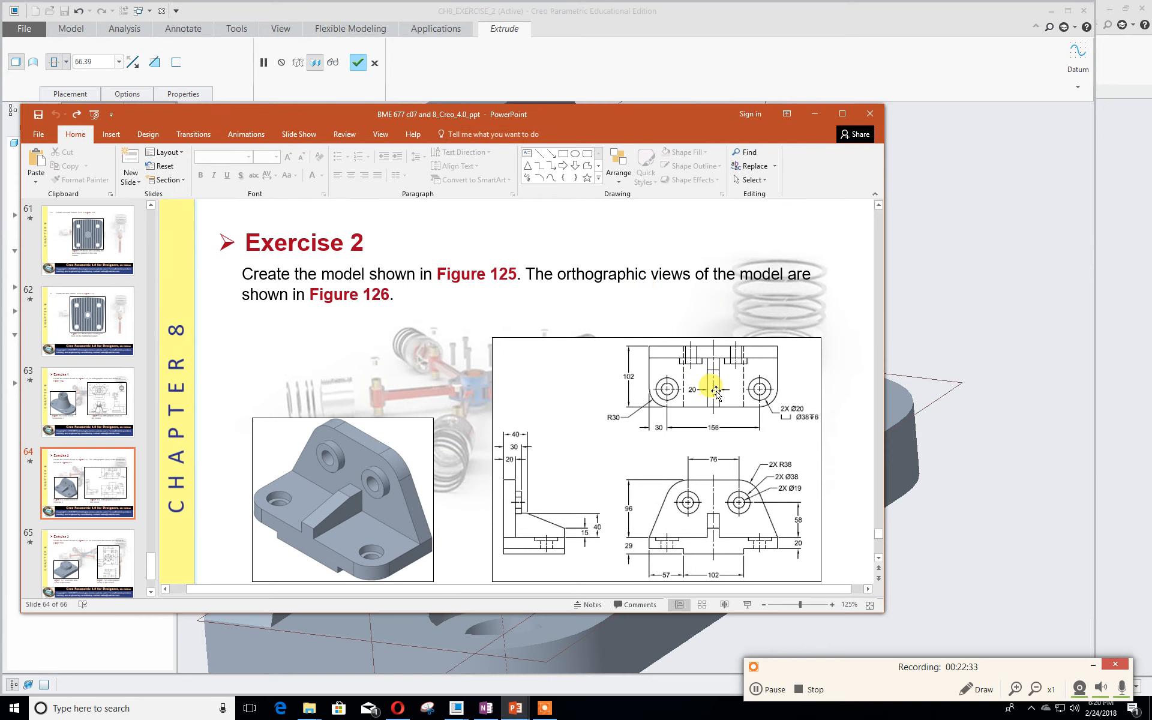
mouse_move(438, 114)
mouse_down()
mouse_move(0, 113)
mouse_move(520, 152)
mouse_up()
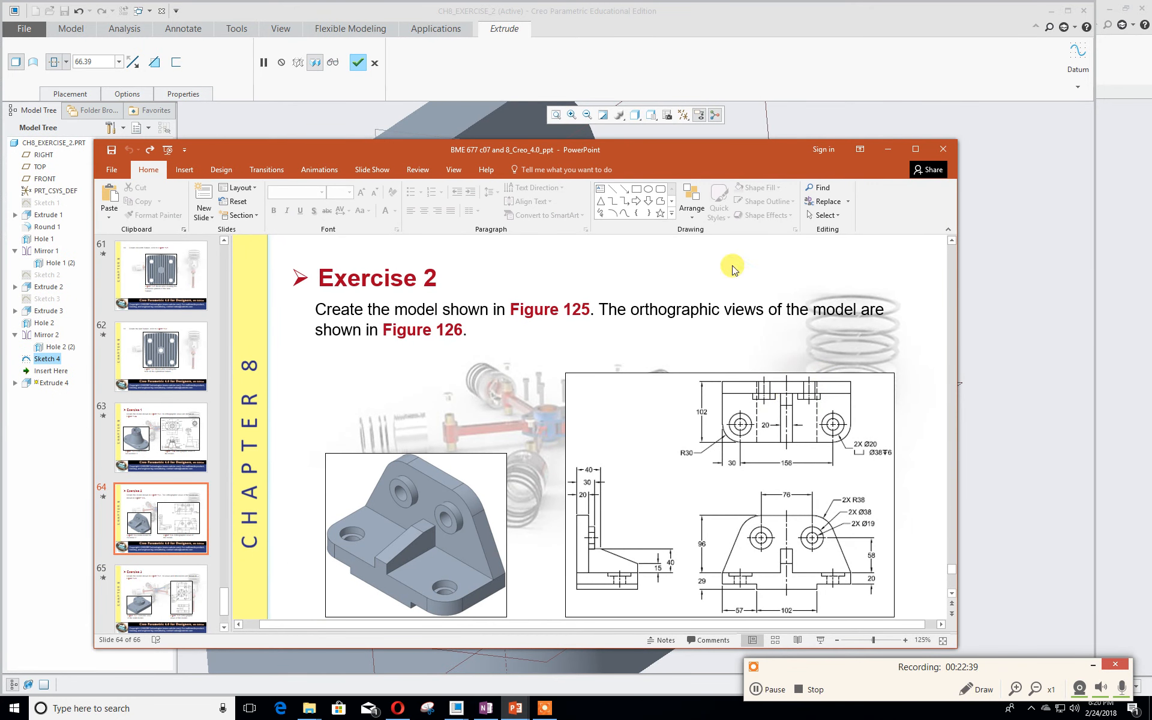
drag(570, 150, 0, 133)
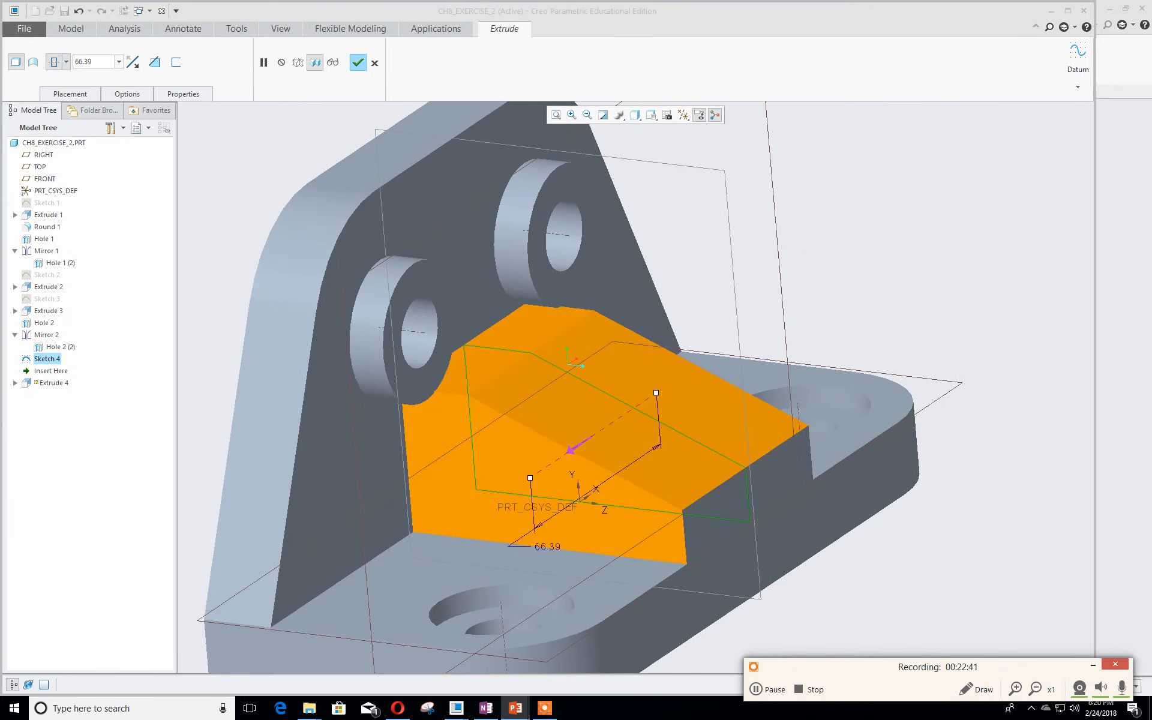
double_click(90, 62)
text(20)
key(Return)
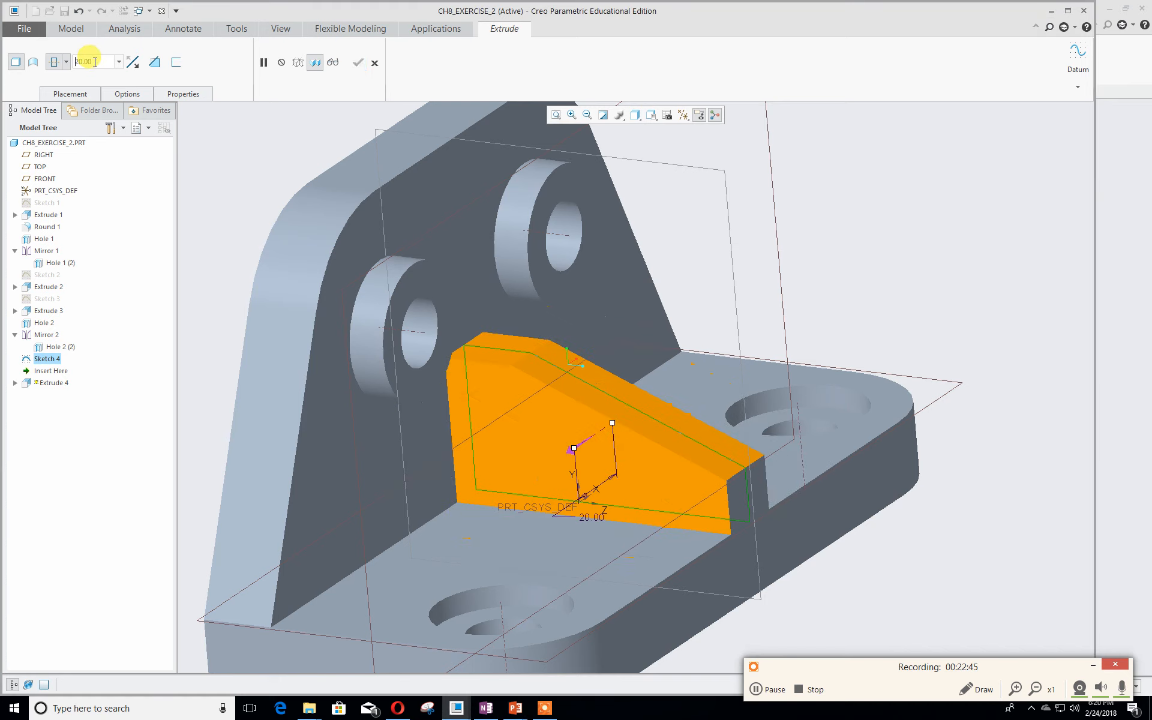
middle_drag(932, 433, 946, 489)
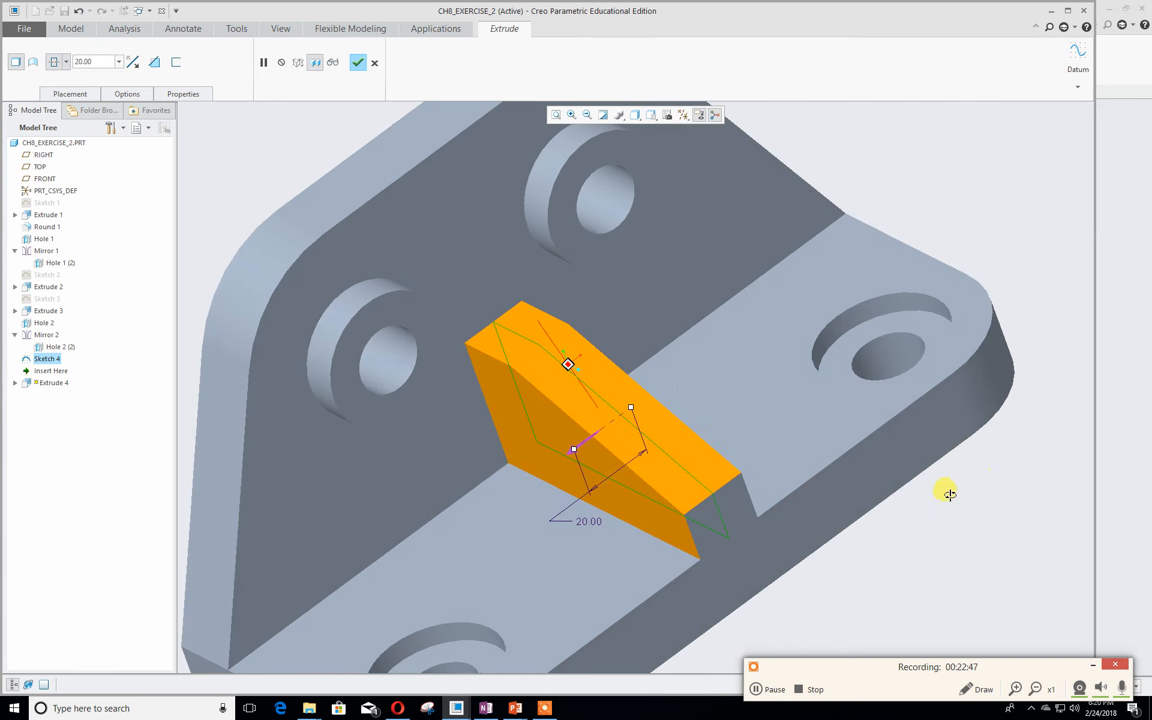
click(358, 63)
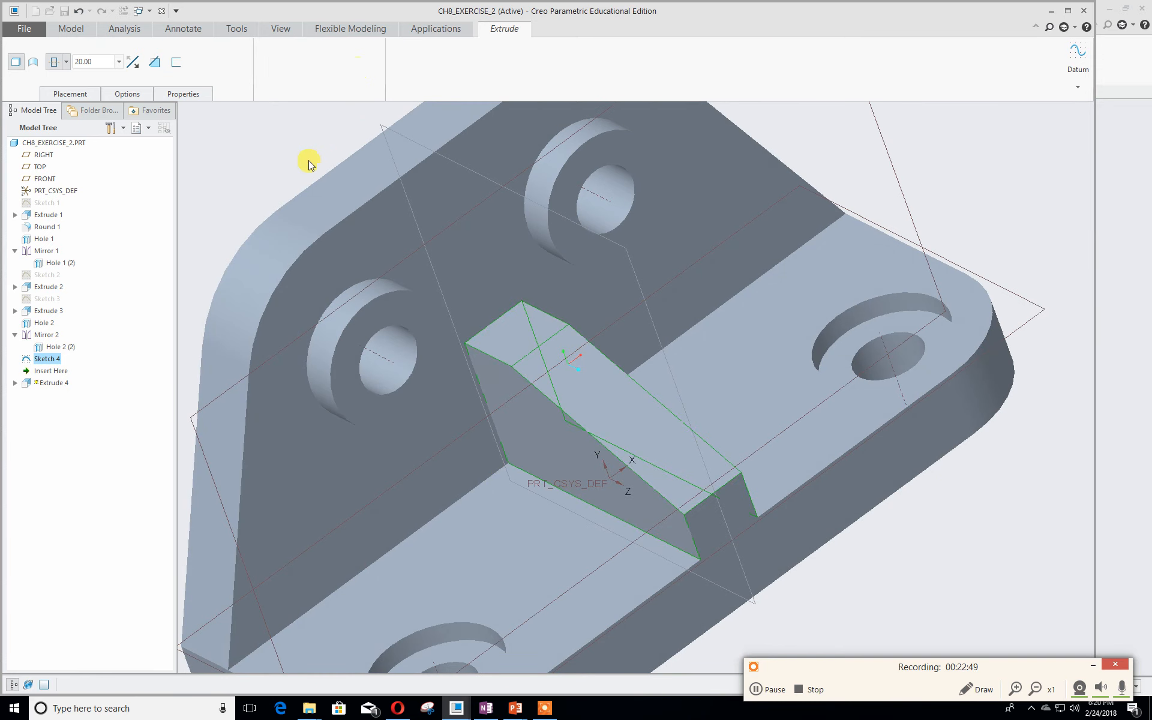
- Reorient the bracket to a saved view orientation, set the model display to Shading With Edges, and clear the rib selection
middle_drag(286, 180, 344, 159)
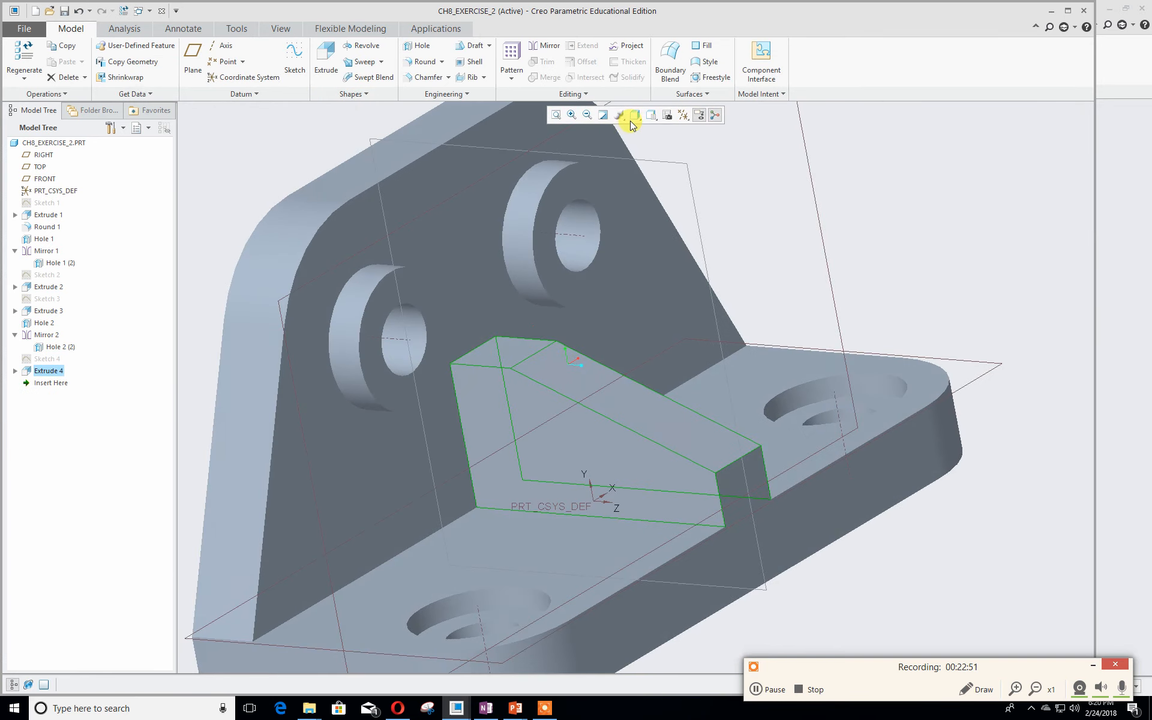
click(651, 114)
click(662, 129)
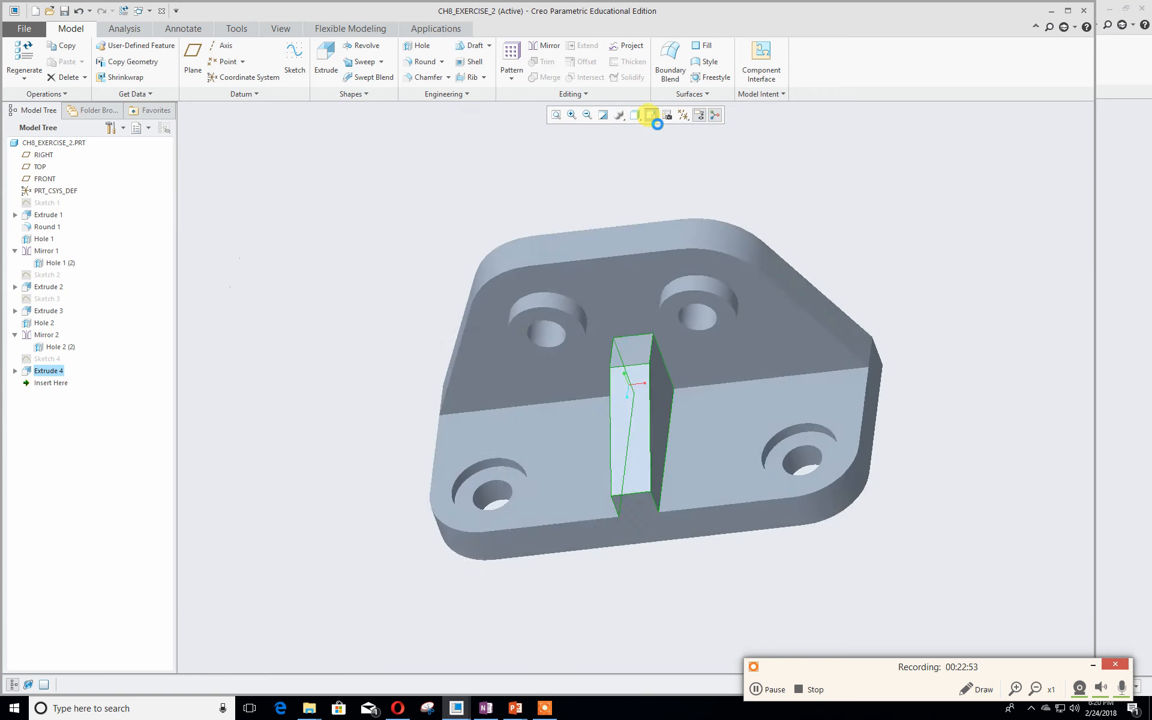
click(636, 115)
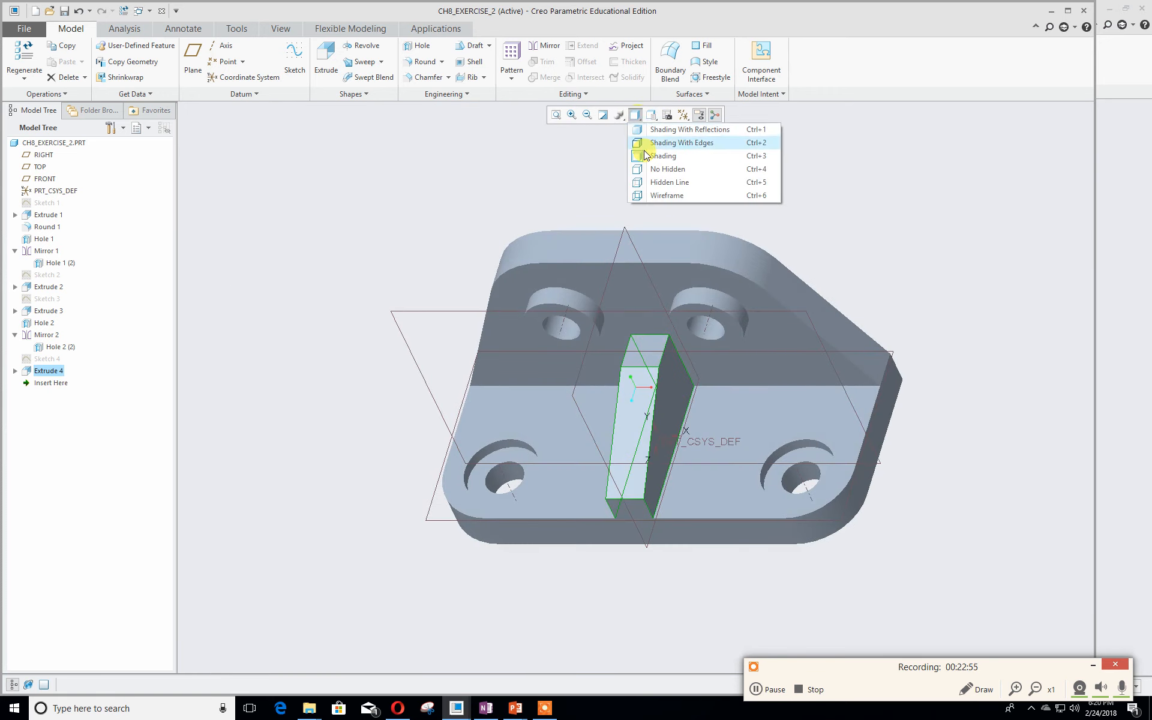
click(660, 142)
click(895, 213)
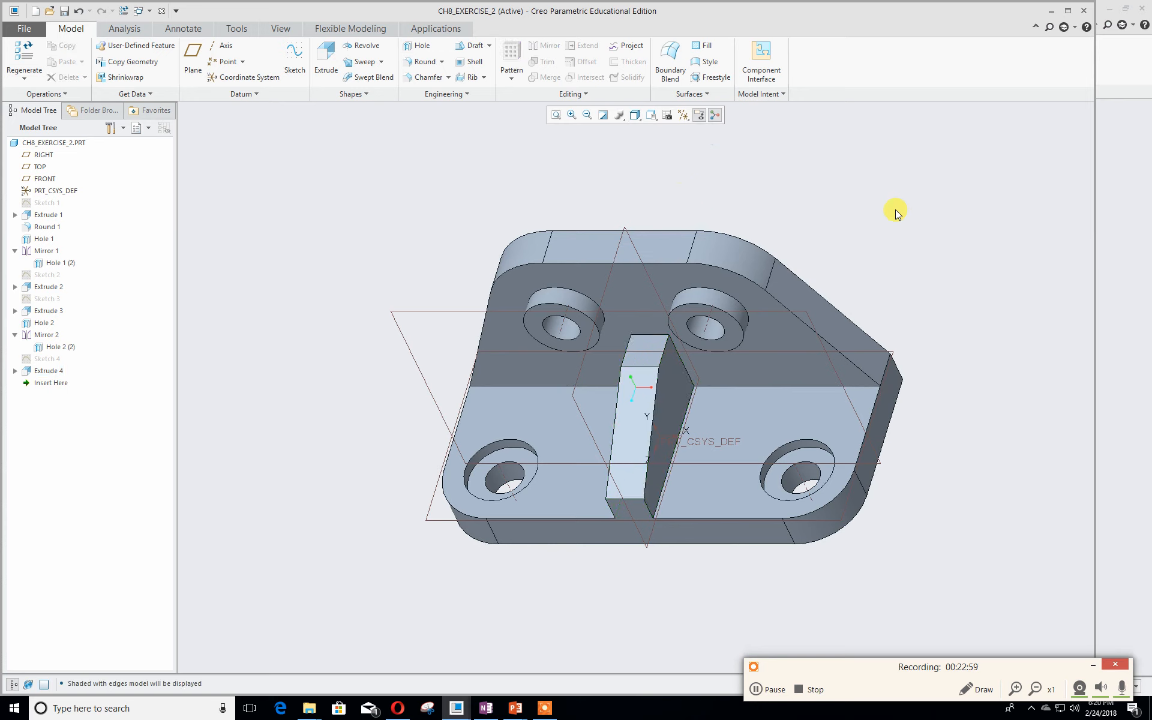